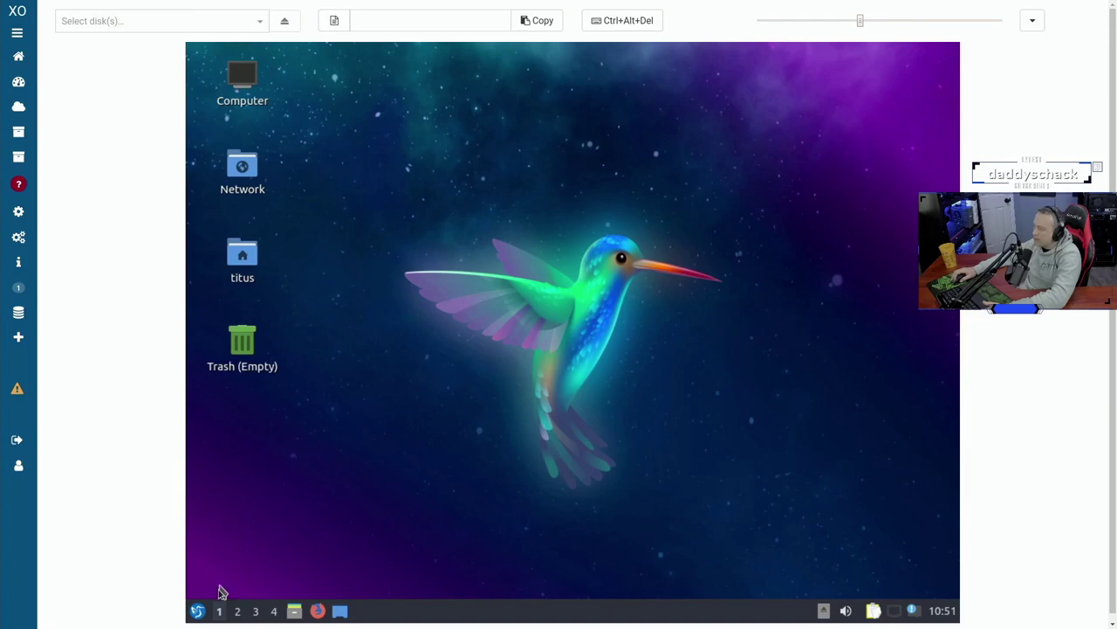
Launch GParted and authenticate with the account password to view the disk's partitions
click(200, 613)
text(gparte)
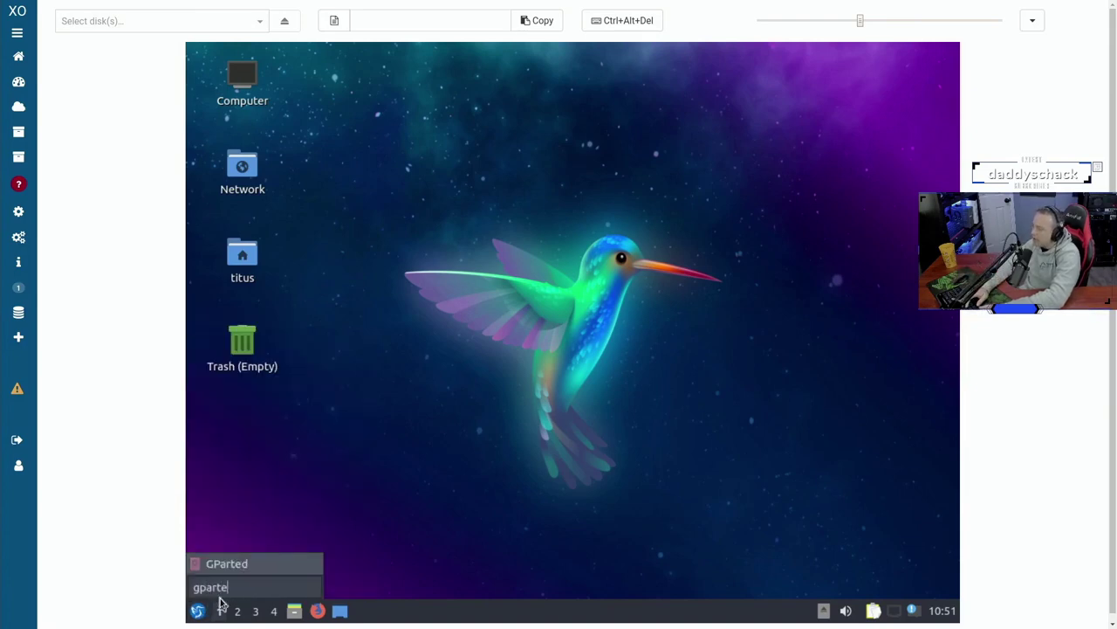
key(Return)
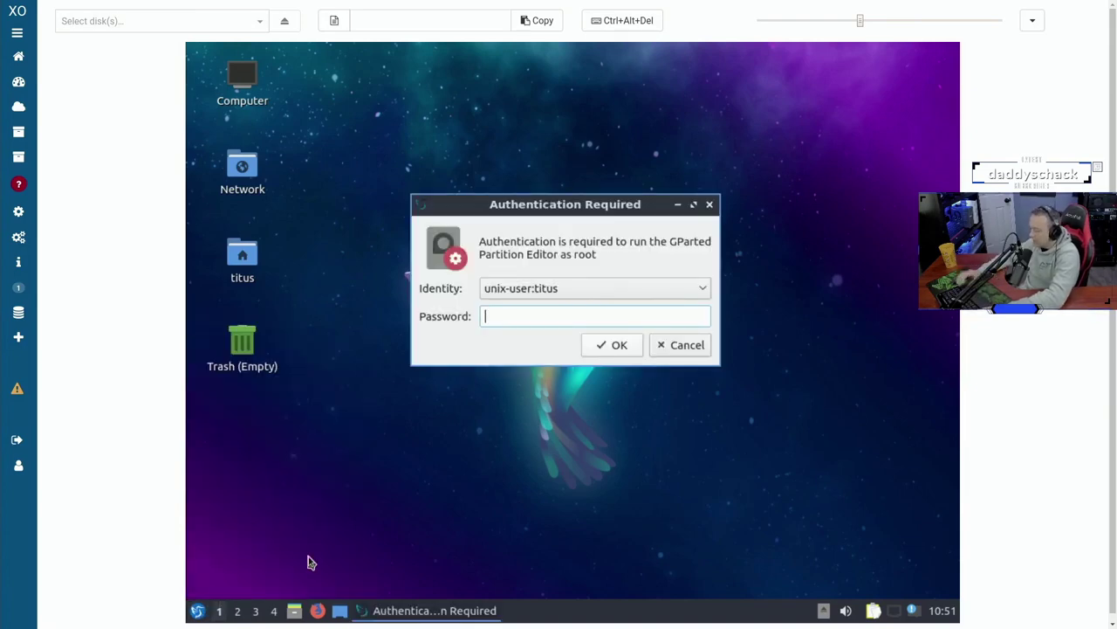
text(●●●)
key(Return)
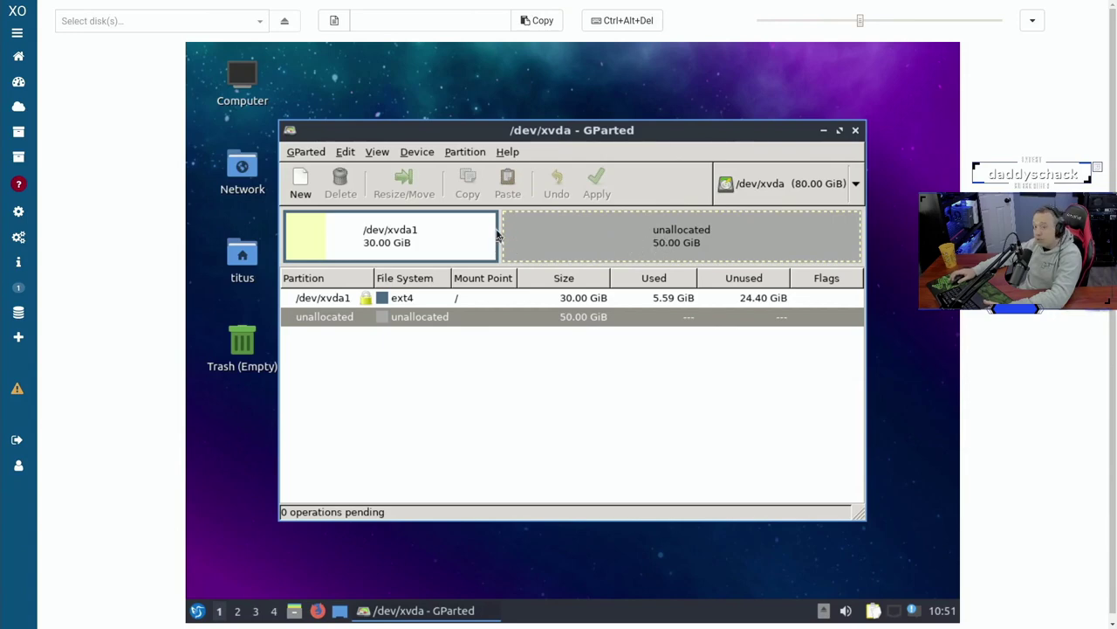
click(496, 234)
click(404, 184)
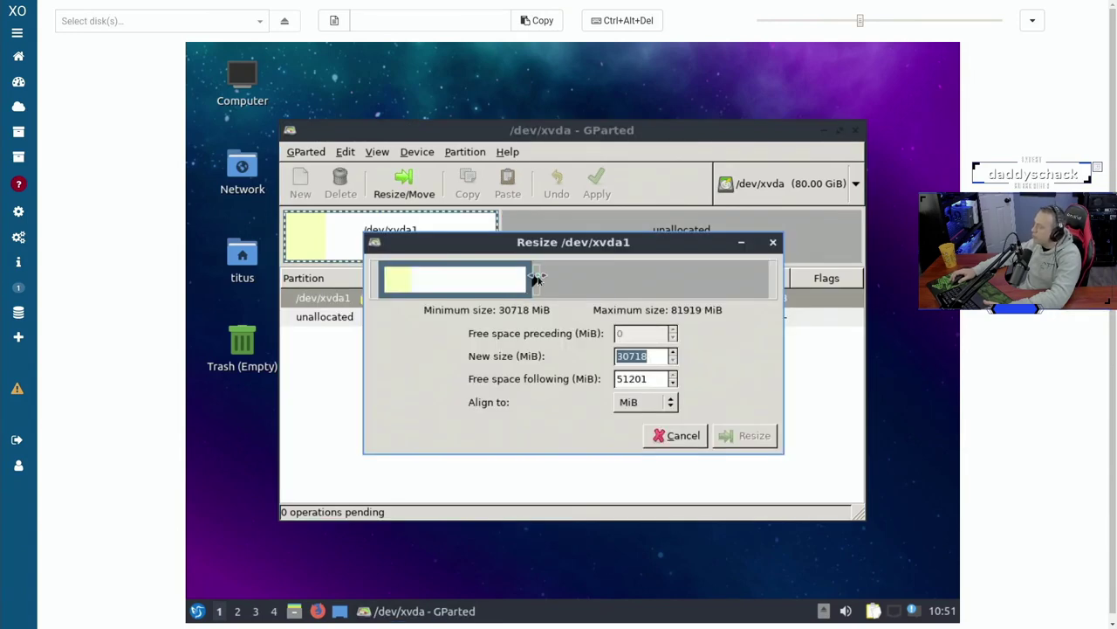
drag(536, 277, 785, 299)
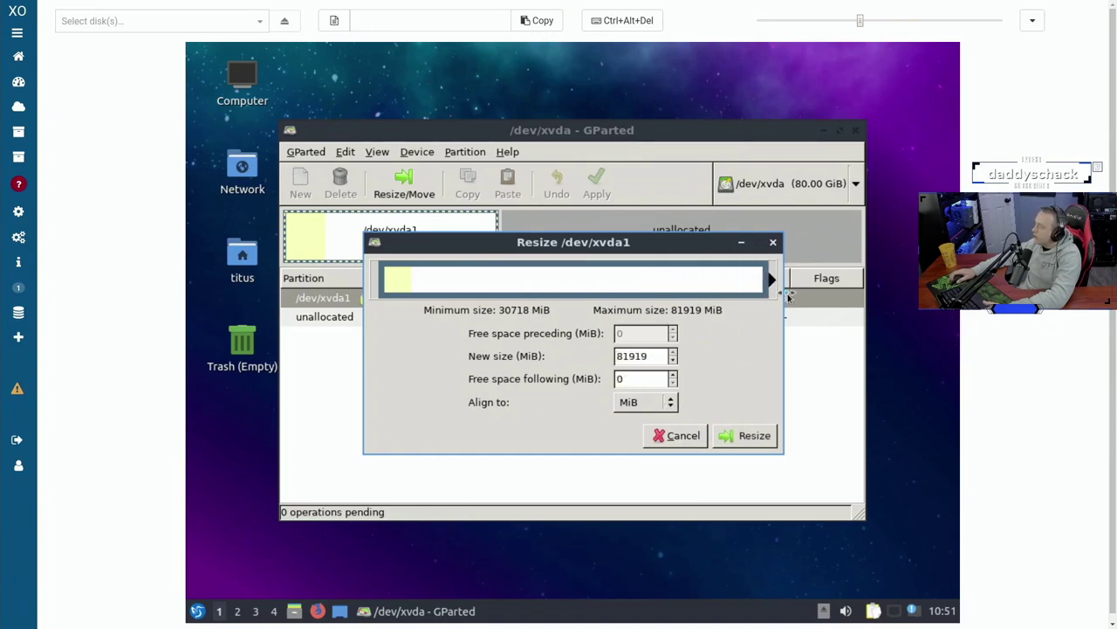
click(661, 358)
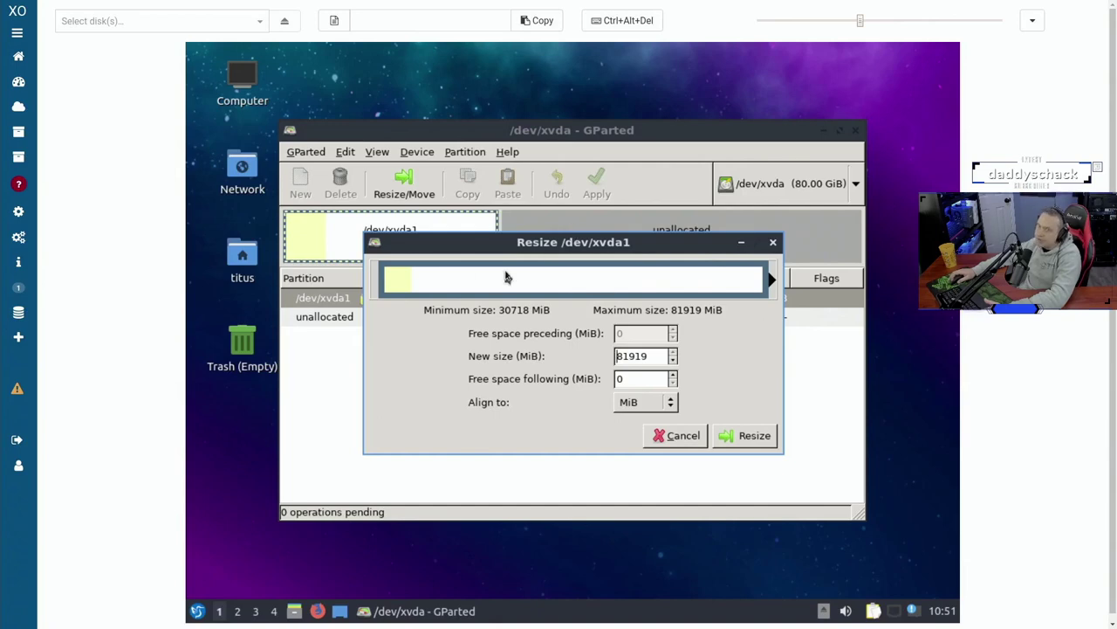
click(679, 438)
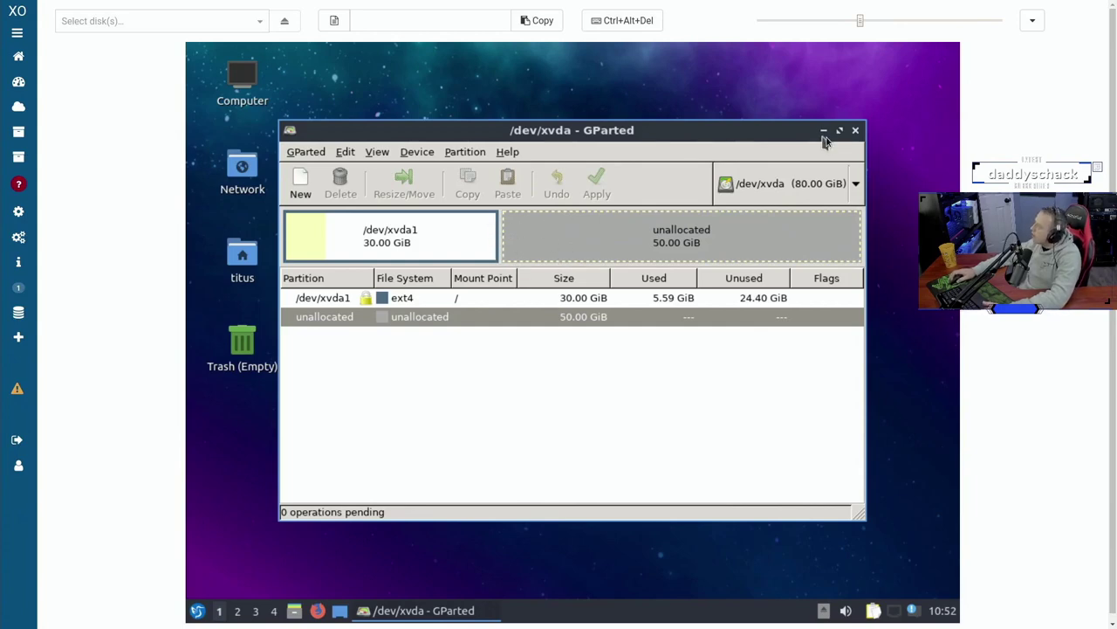
click(856, 130)
Insert the Win10_1709-Custom-Nobloat-Minimal ISO into the virtual machine and dismiss the removable medium prompt
click(249, 21)
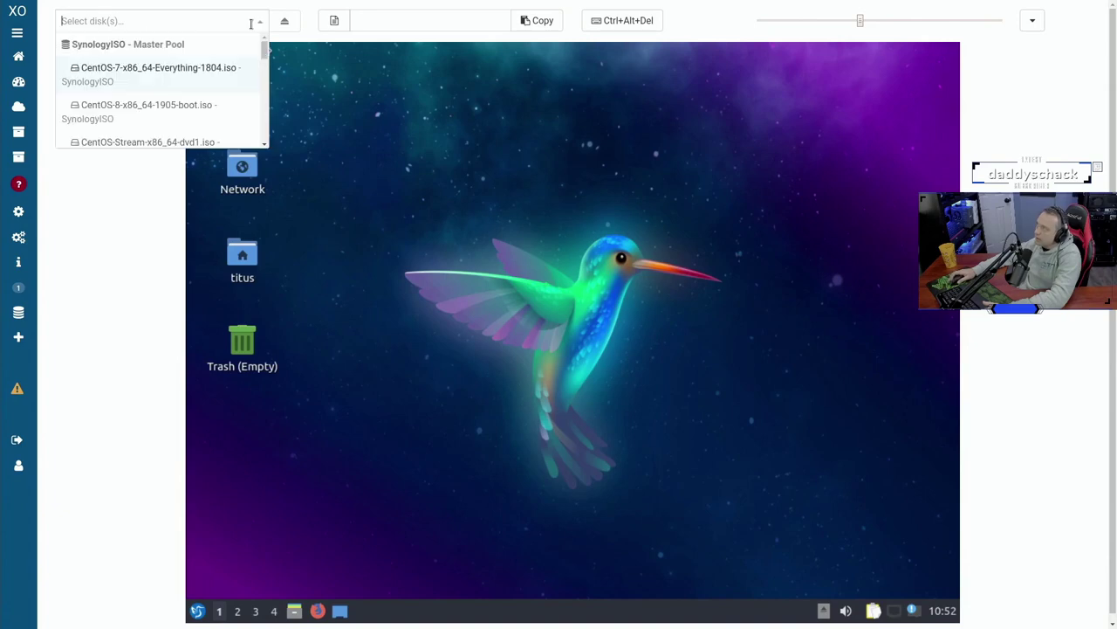
scroll(145, 101, down, 3)
scroll(144, 101, down, 3)
click(145, 101)
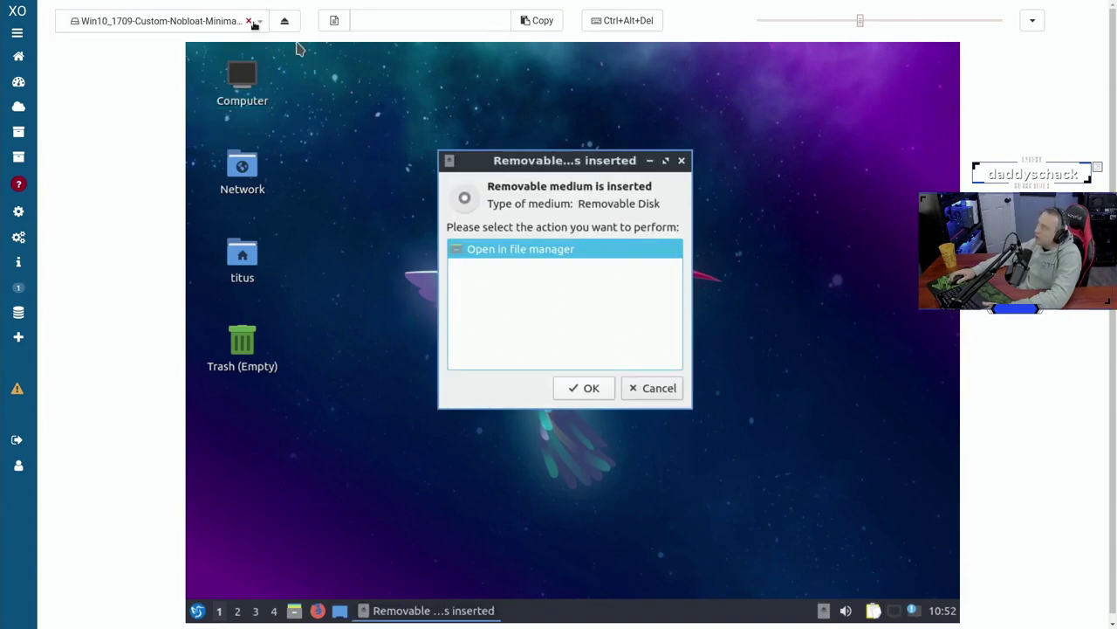
click(654, 389)
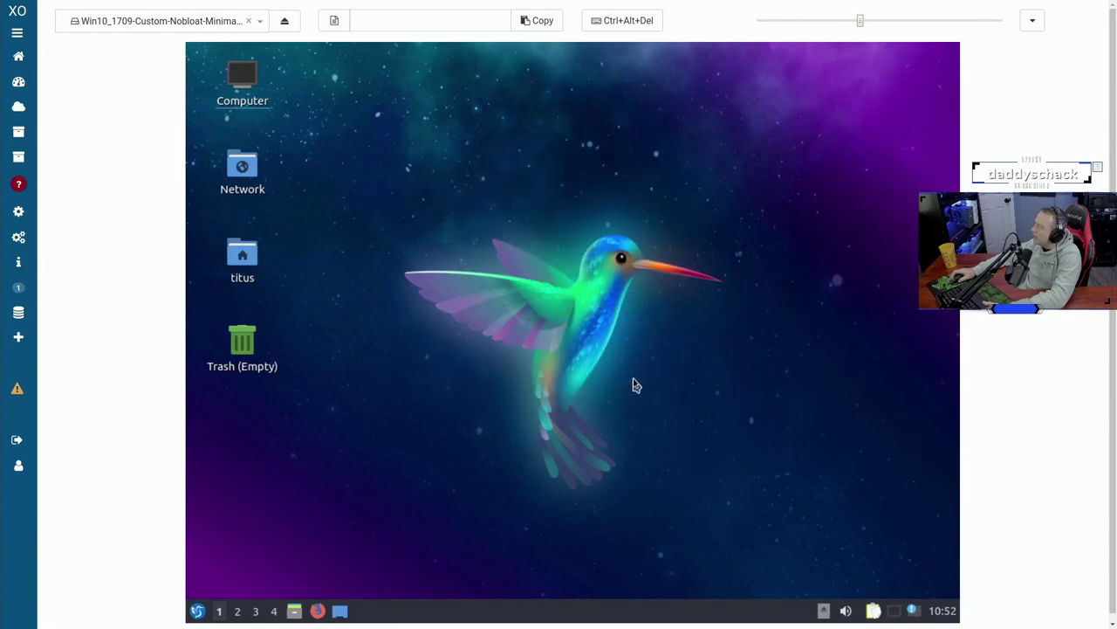
Reboot the Linux virtual machine to start from the inserted Windows installation disc
click(198, 611)
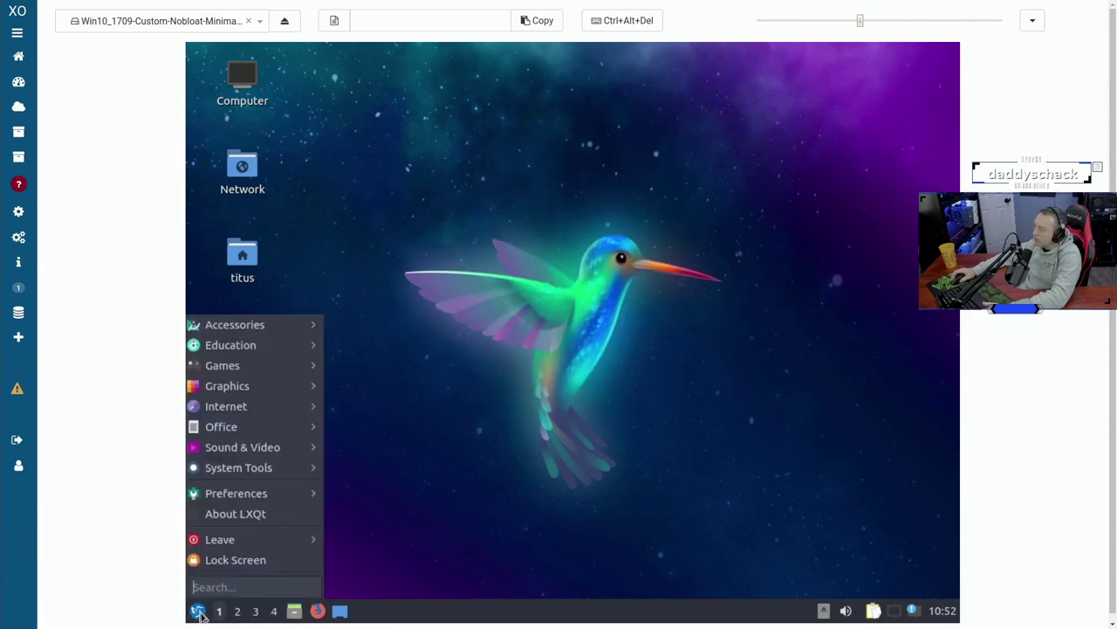
mouse_move(278, 541)
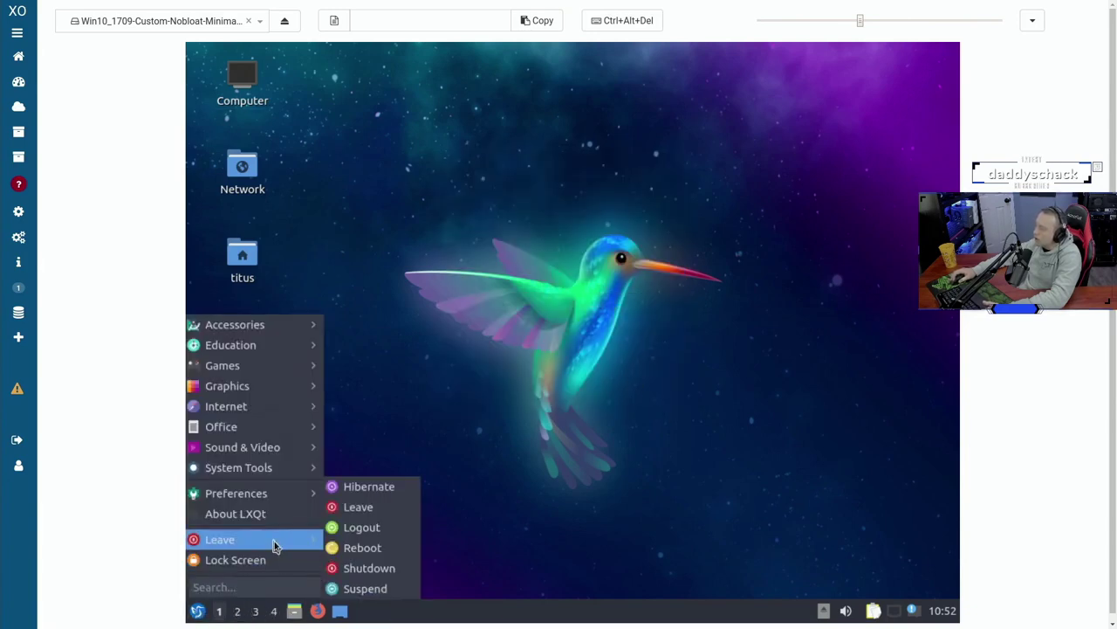
click(362, 548)
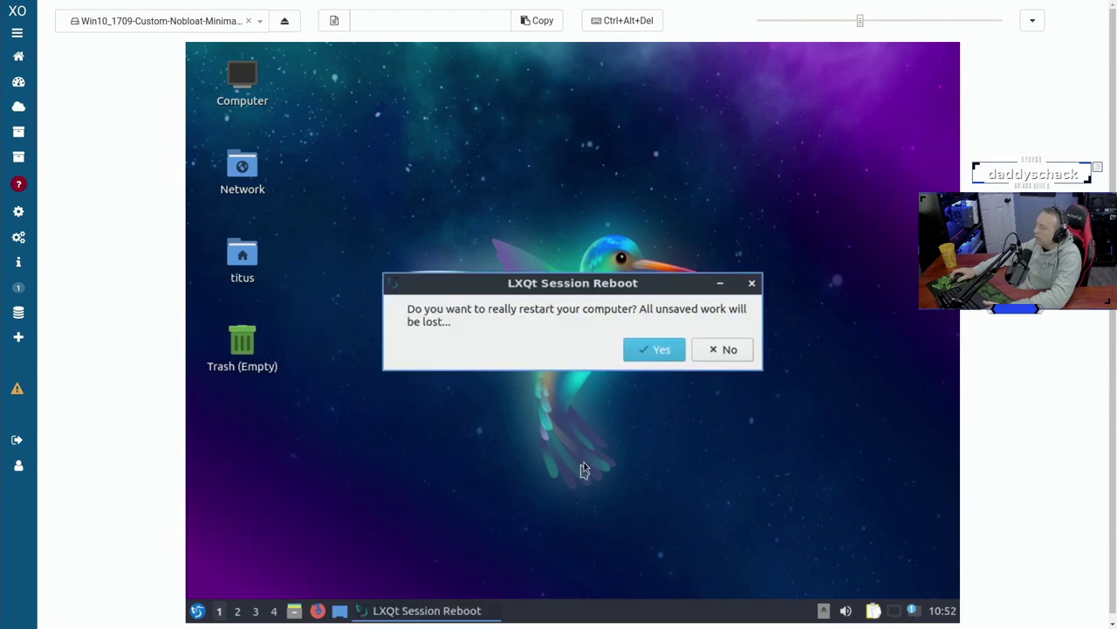
click(659, 353)
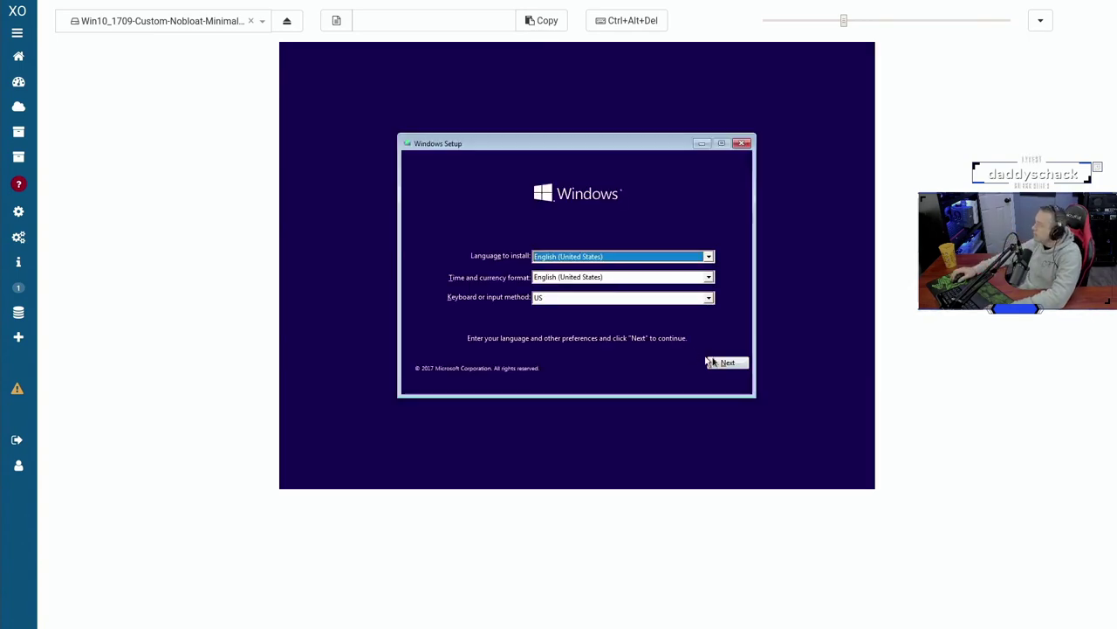
Start the Windows installation with the English (United States) and US keyboard defaults and proceed to the installation type choice
click(716, 362)
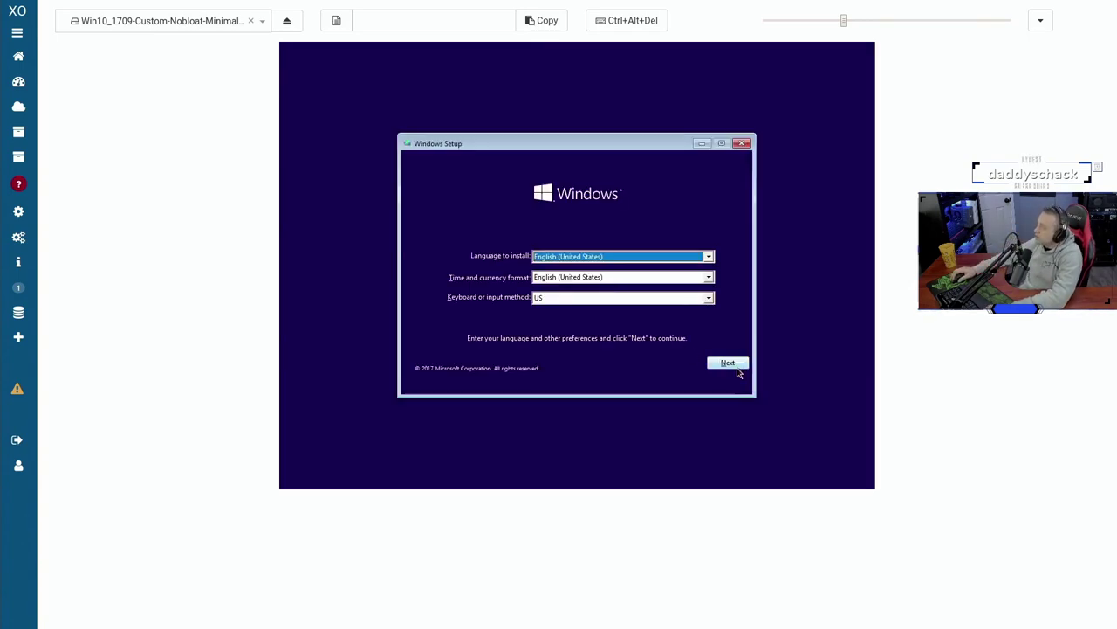
click(577, 270)
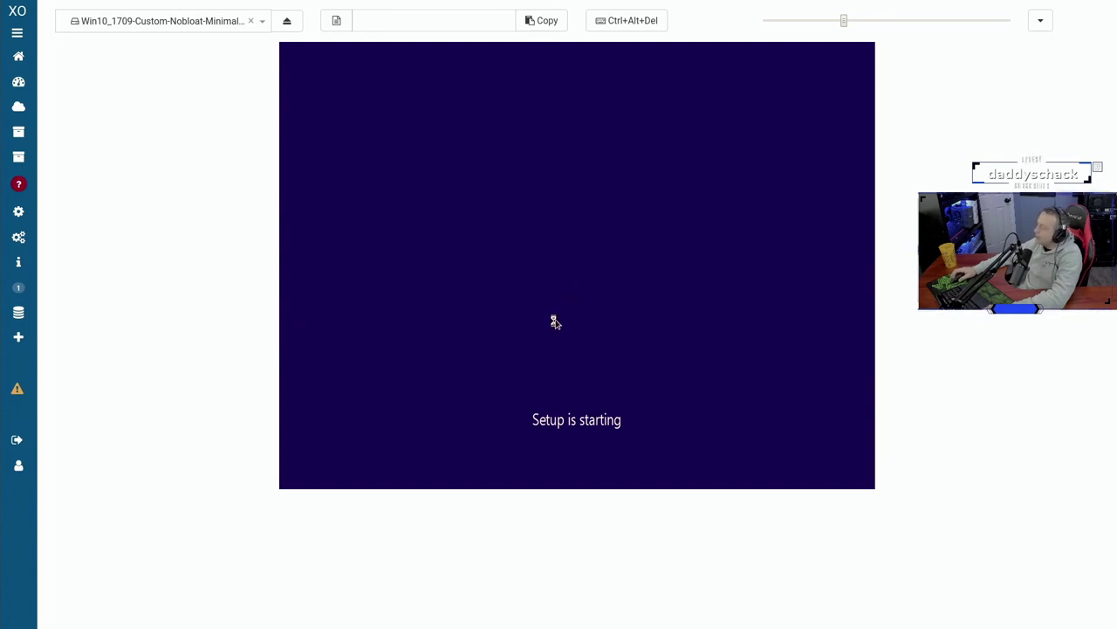
click(475, 249)
click(726, 366)
click(407, 340)
click(726, 366)
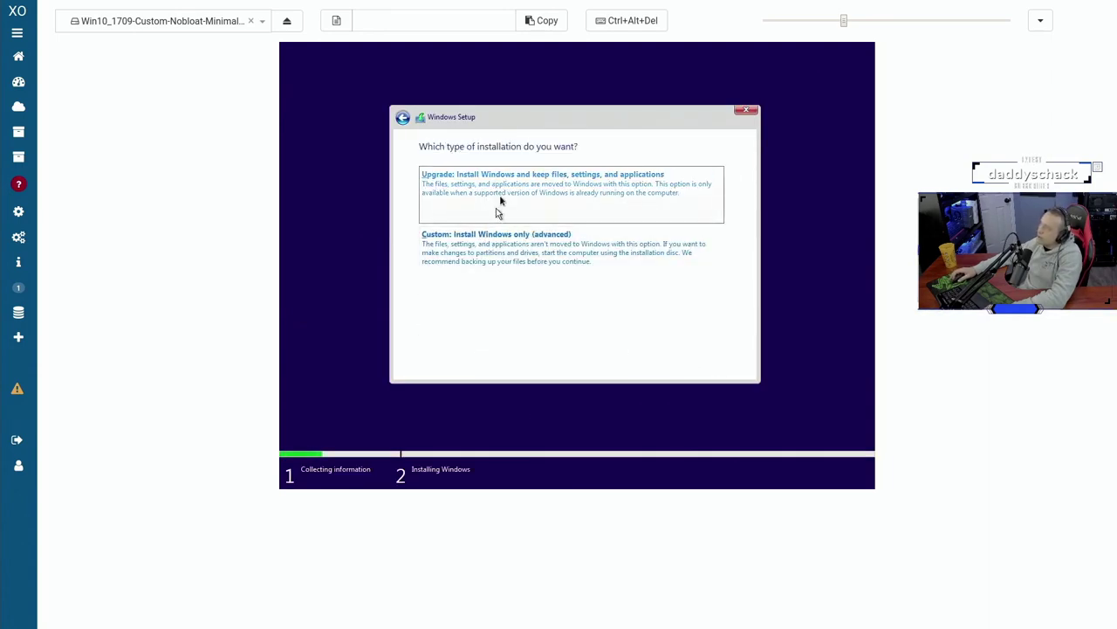
Choose the custom installation and install Windows onto Drive 0's 50 GB unallocated space
click(494, 260)
click(490, 218)
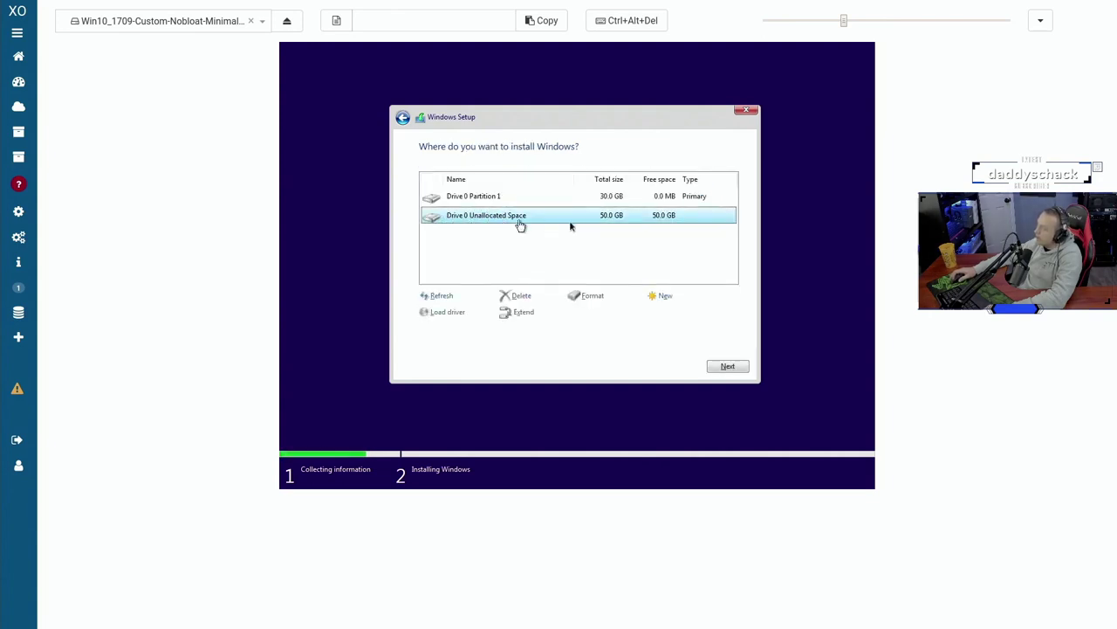
click(729, 366)
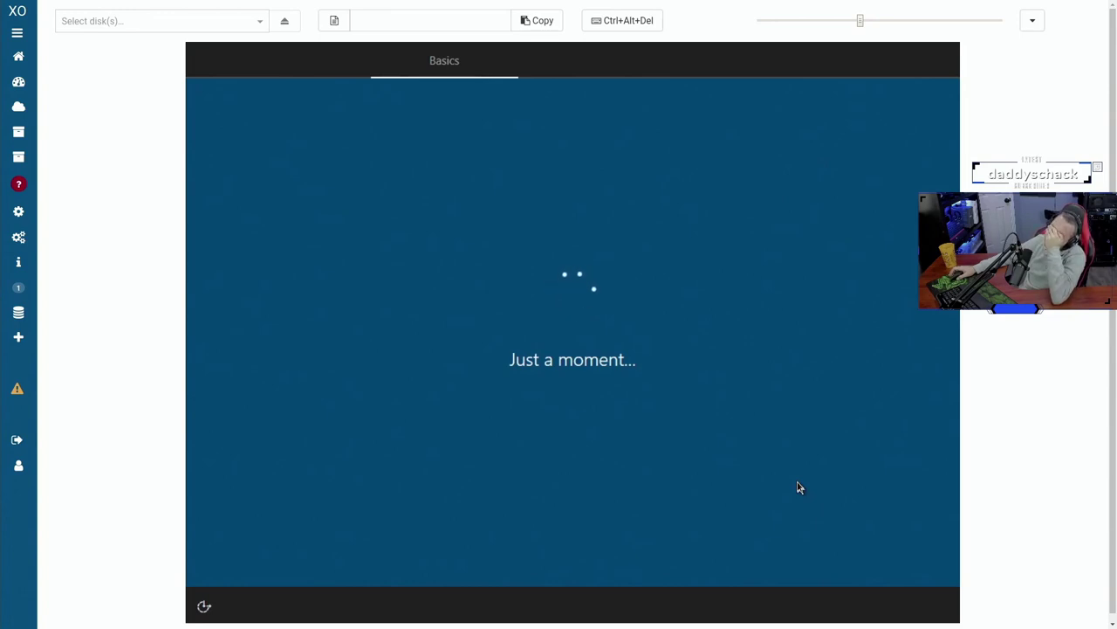
Accept the default region and keyboard choices and skip adding a second keyboard layout
click(861, 554)
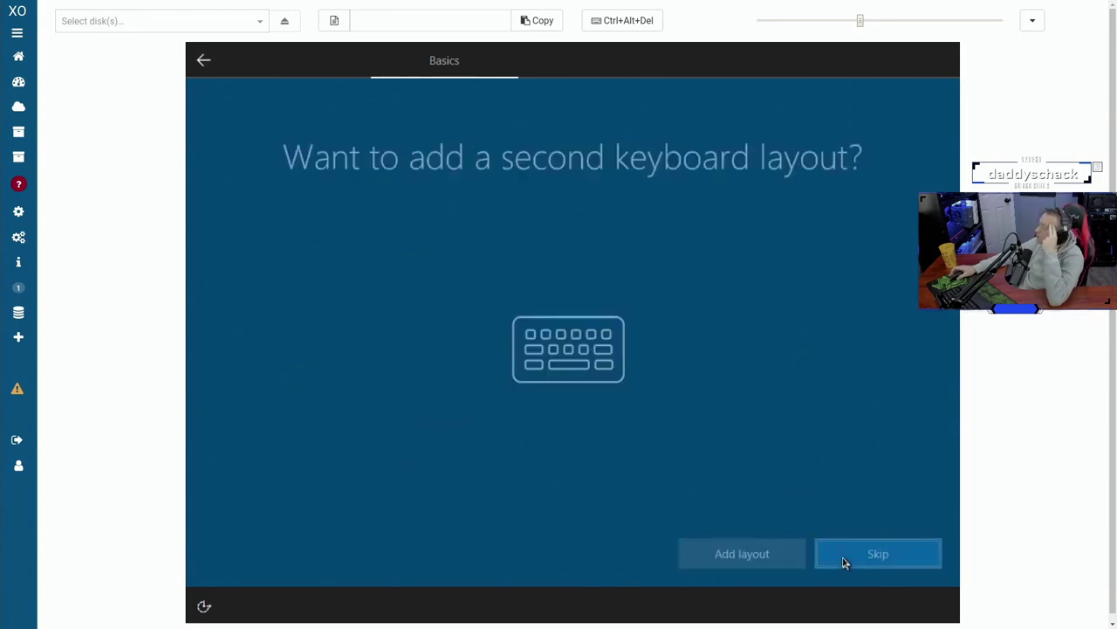
click(846, 559)
click(873, 553)
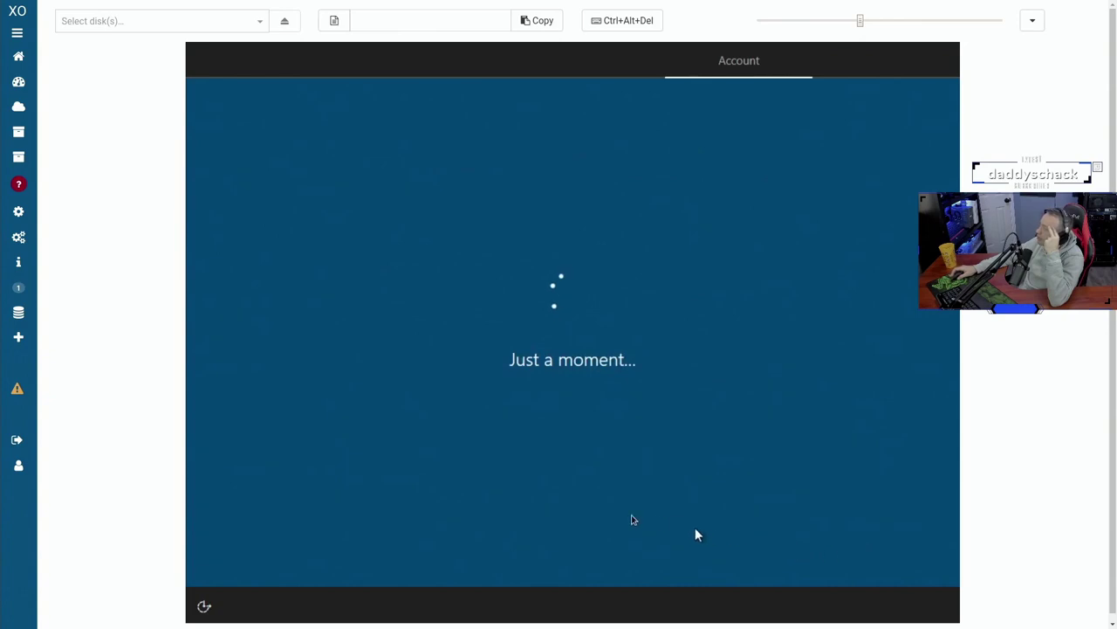
Set up an offline account named "ui" and leave its password blank
click(253, 553)
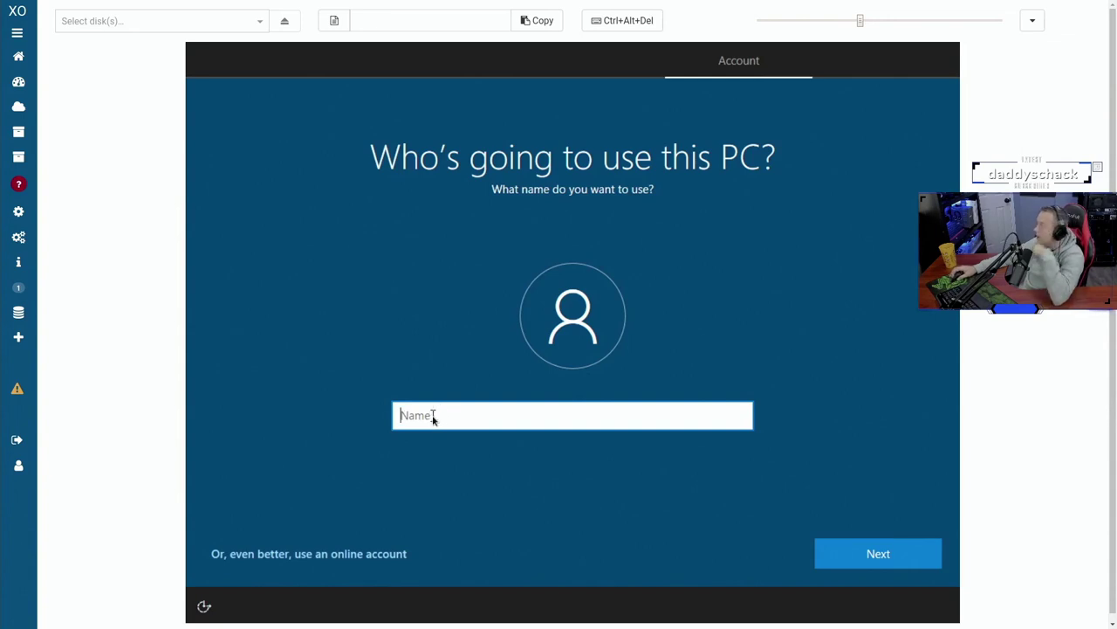
text(ui)
key(Return)
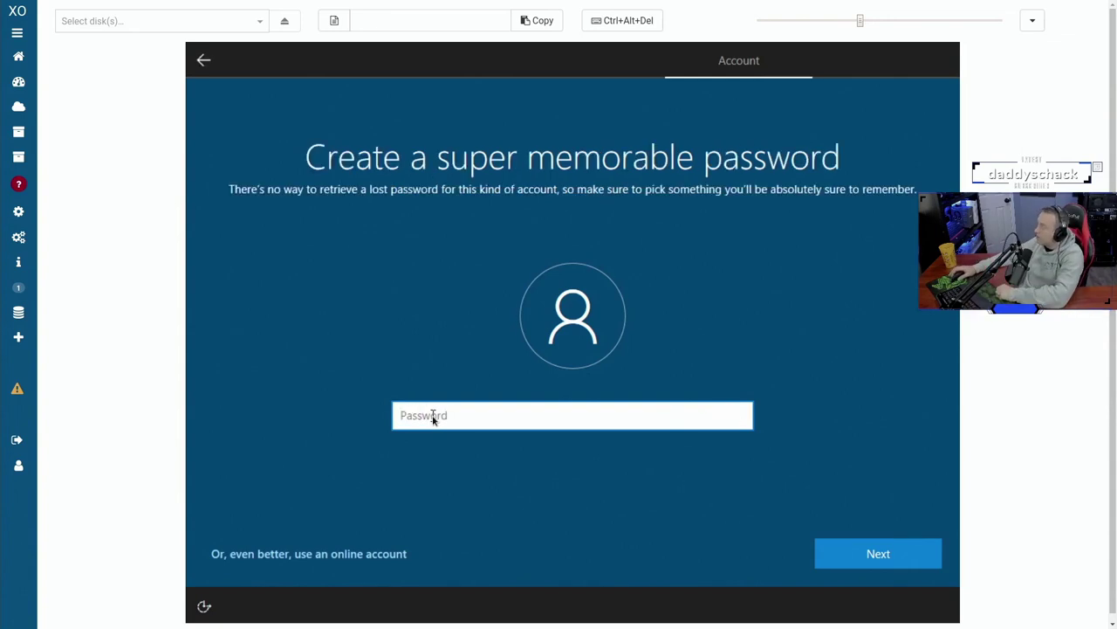
click(826, 559)
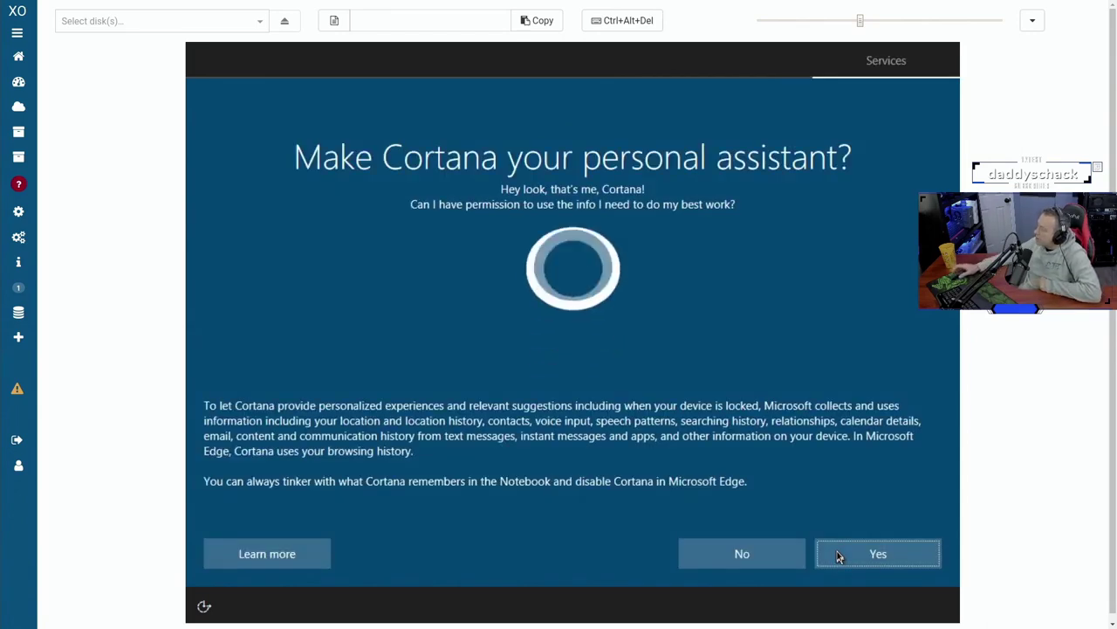
Decline Cortana, turn off location, relevant ads, speech recognition and tailored experiences, set diagnostics to Basic, and accept the privacy settings
click(770, 554)
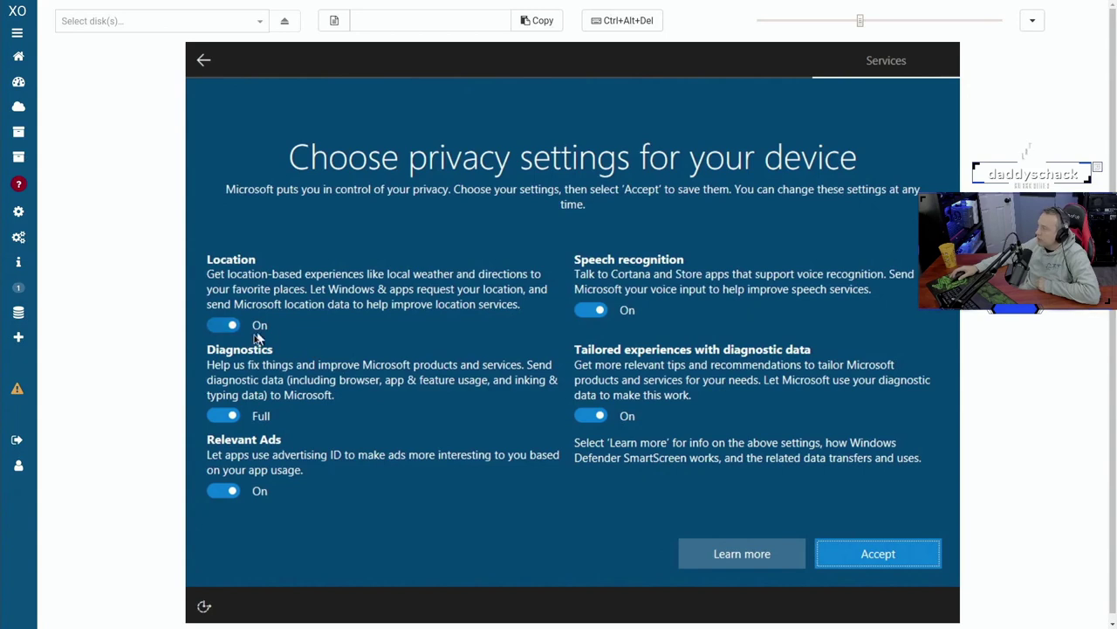
click(222, 325)
click(225, 400)
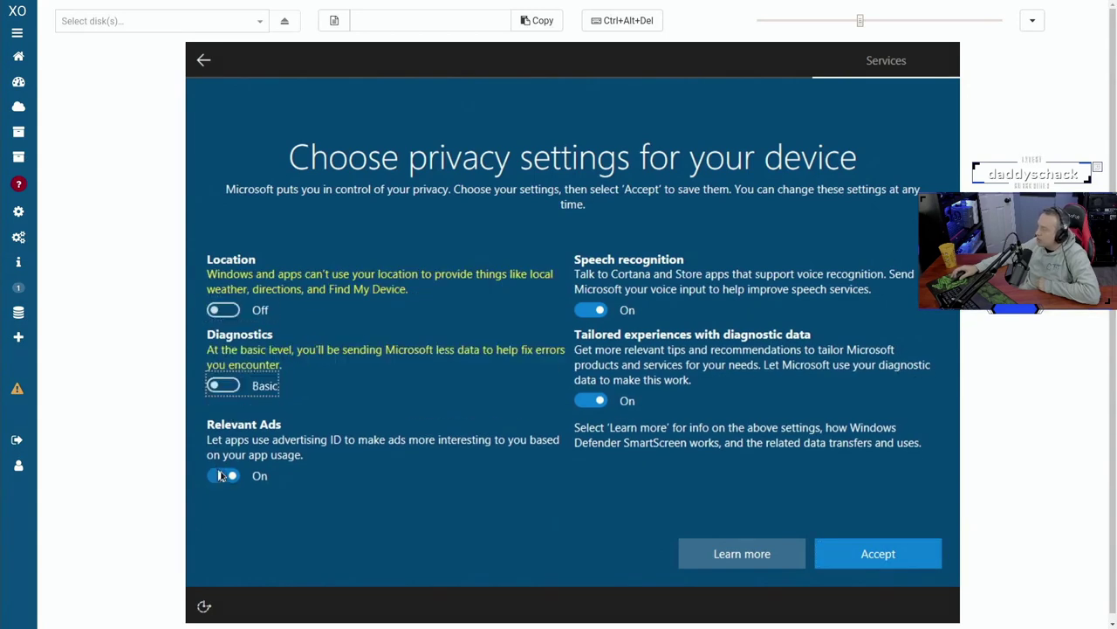
click(222, 475)
click(591, 311)
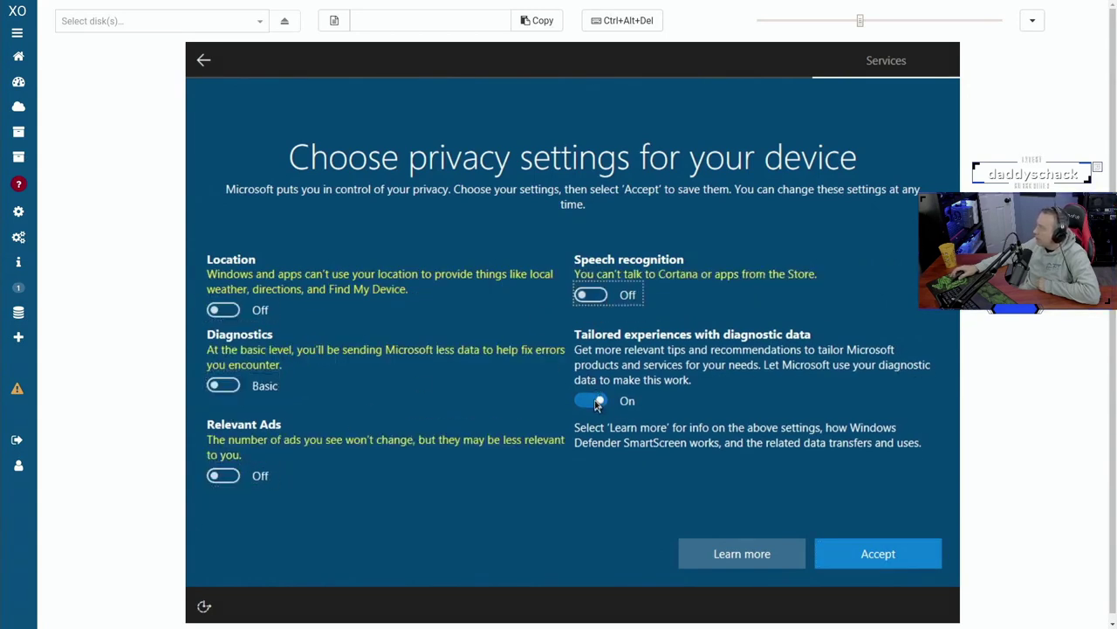
click(591, 397)
click(905, 561)
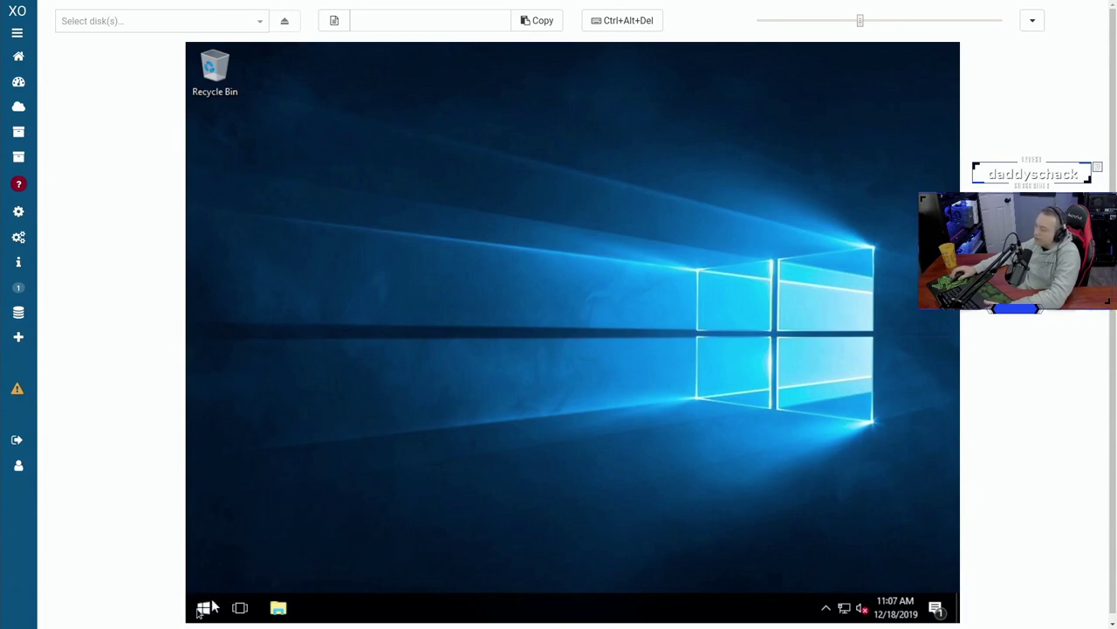
Examine Disk 0's 30 GB partition, System Reserved partition and C: volume in Disk Management, and close it
right_click(212, 610)
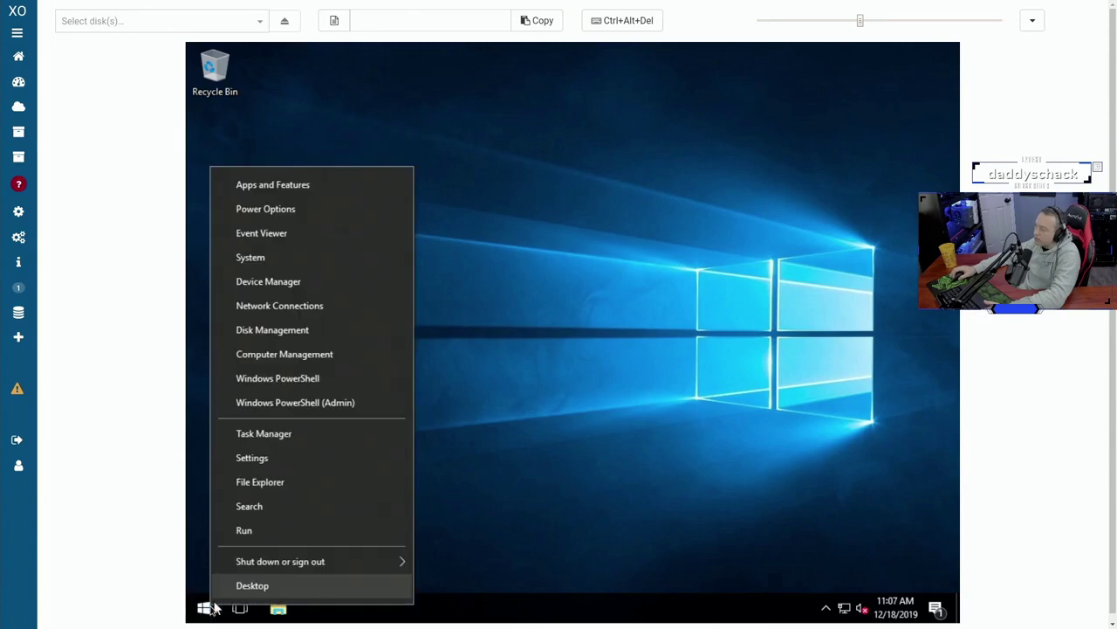
click(278, 335)
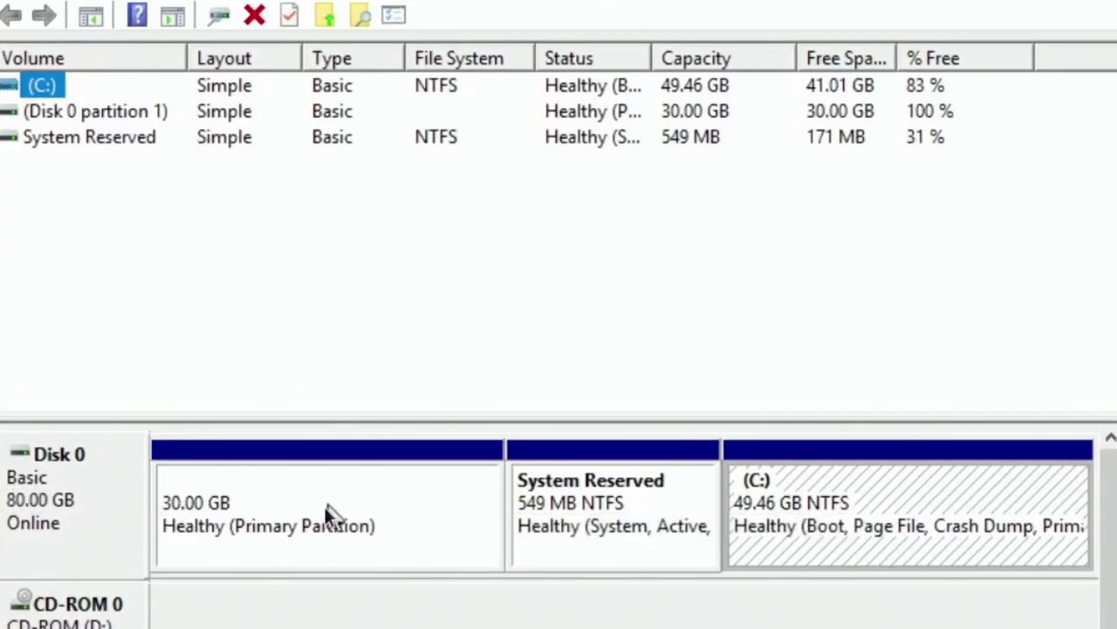
click(232, 511)
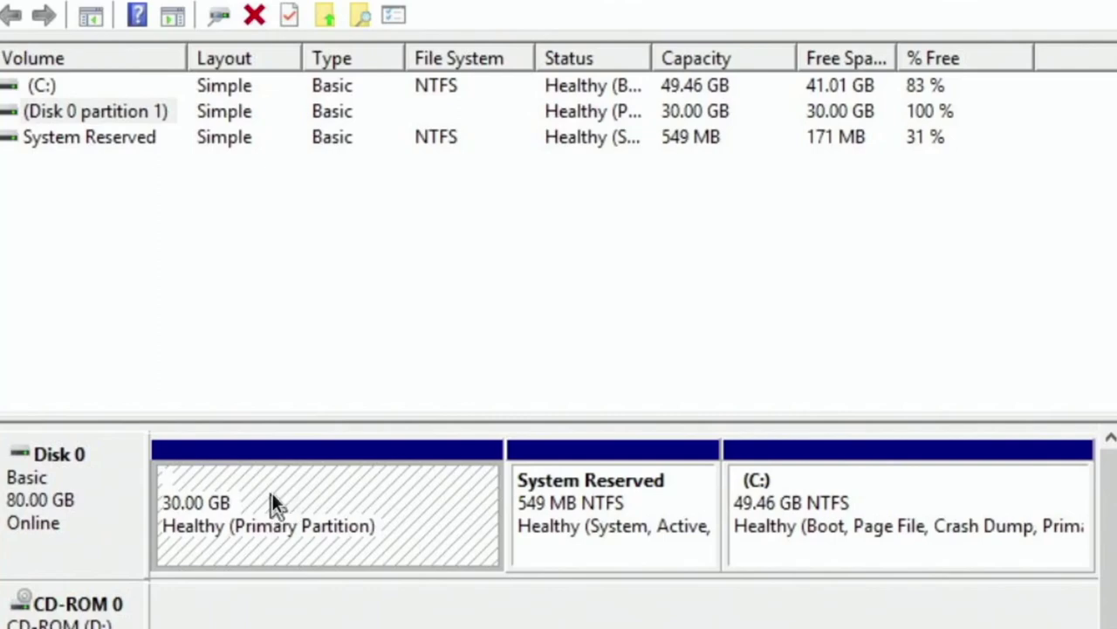
click(630, 527)
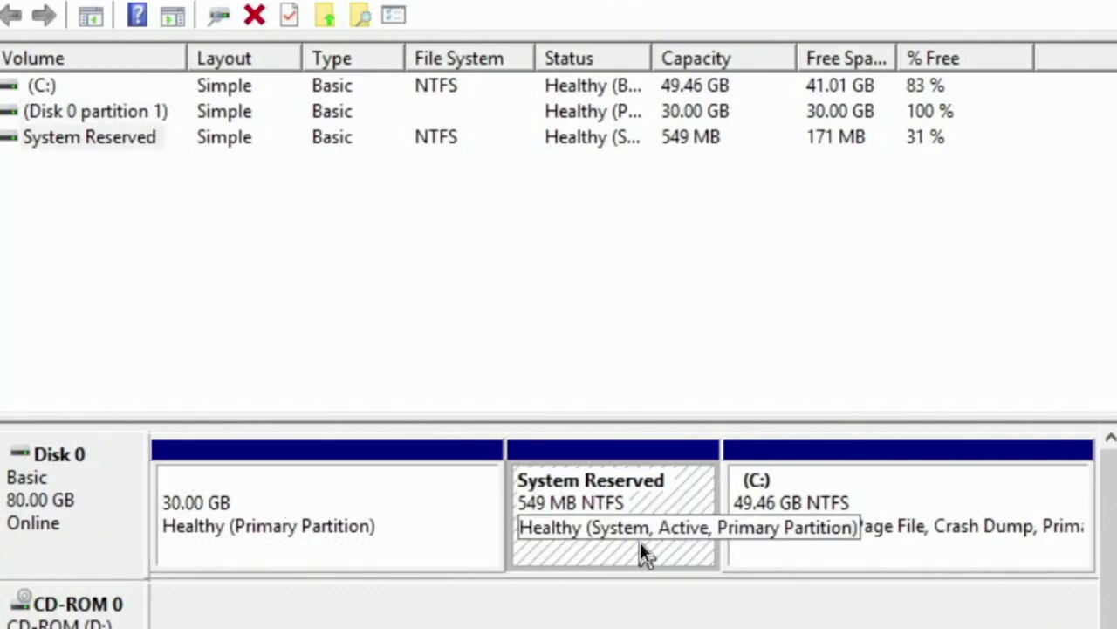
click(957, 497)
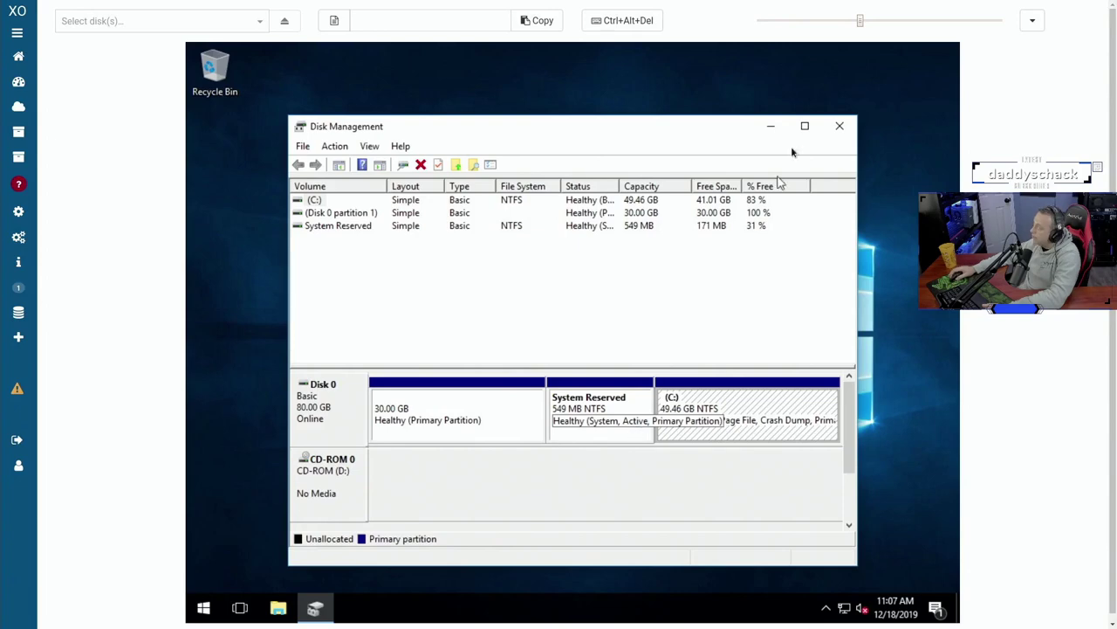
click(839, 126)
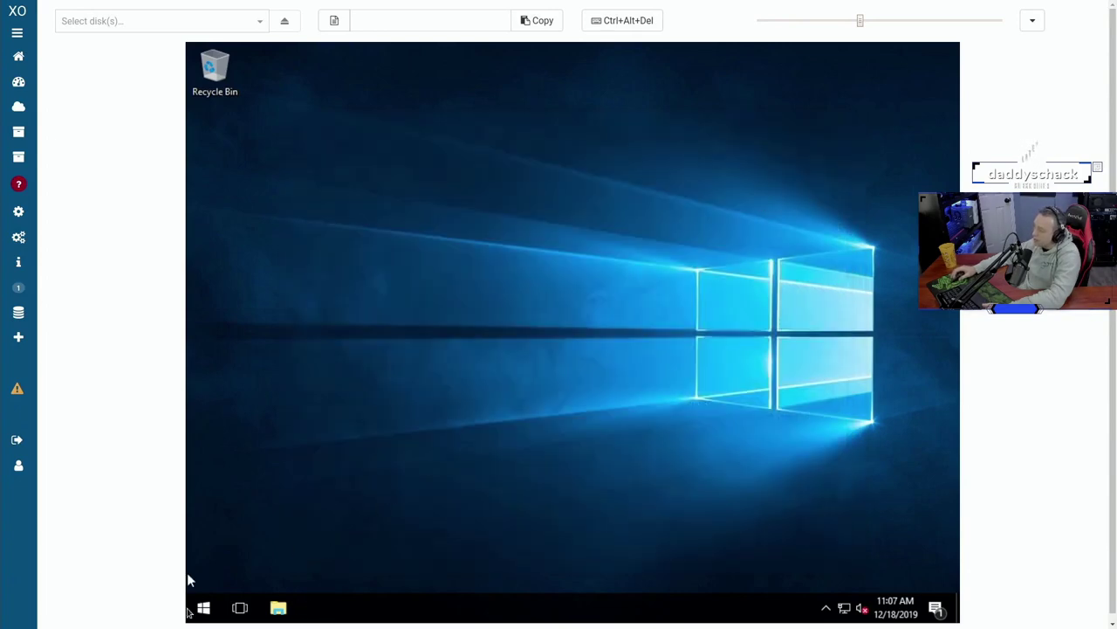
End the current Windows session using one of the shut down or sign out options
right_click(203, 609)
click(441, 563)
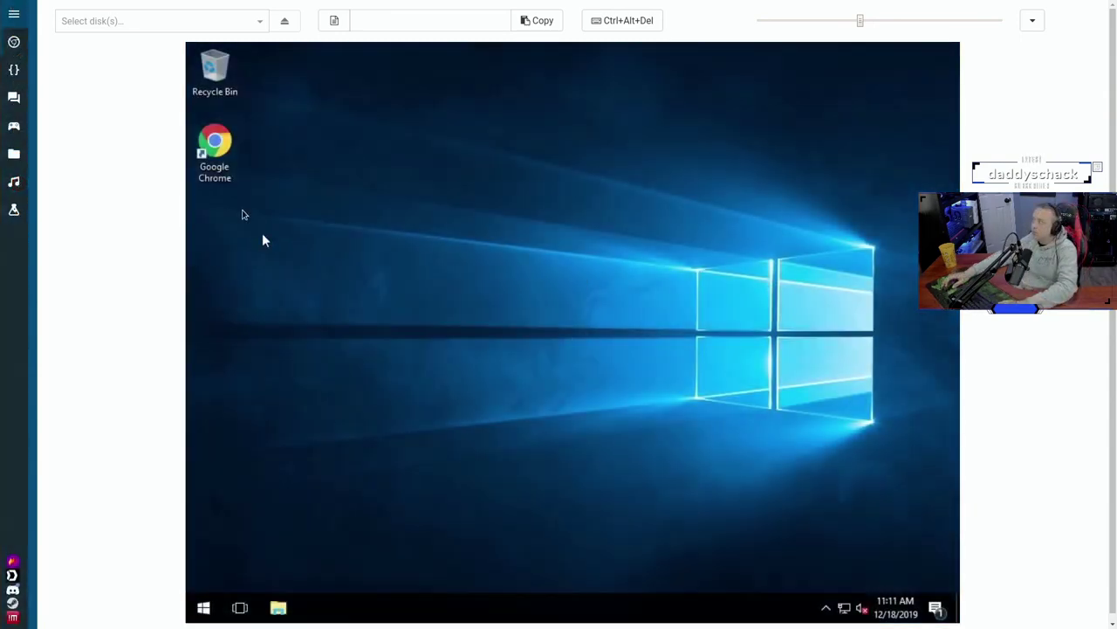
Open Google Chrome and search the web for "download easybcd"
double_click(214, 150)
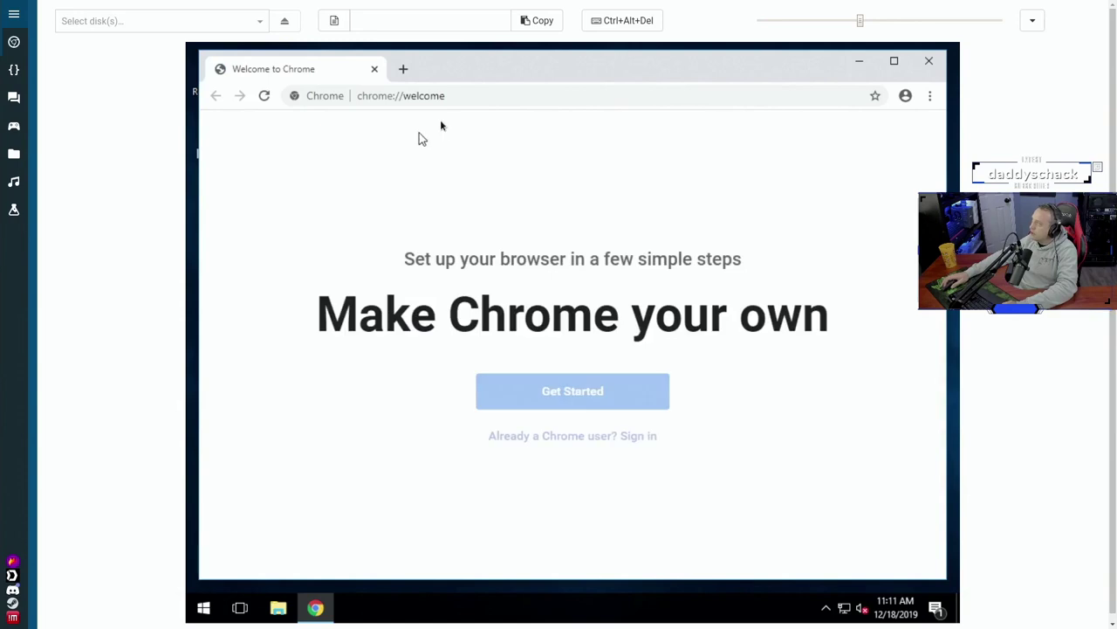
click(475, 99)
text(d)
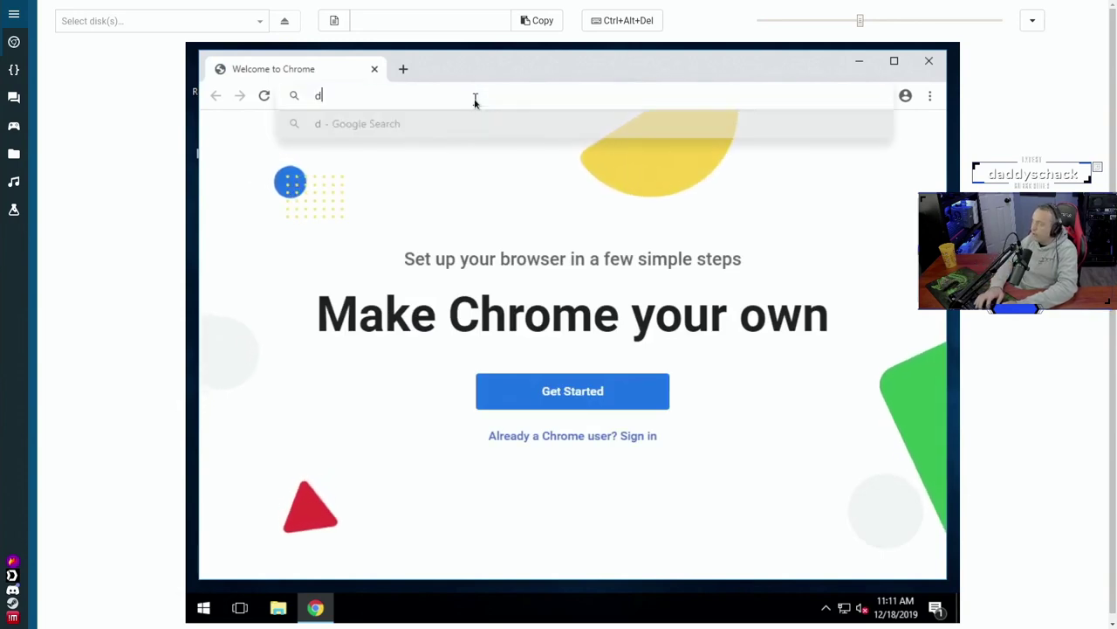
text(ownload easybcd)
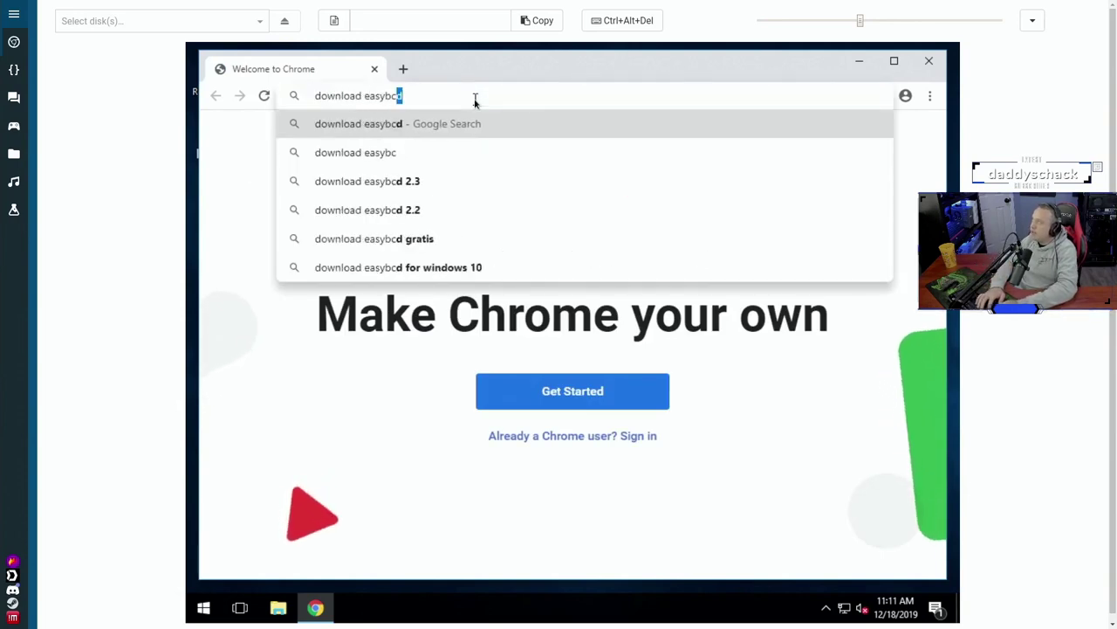
key(Return)
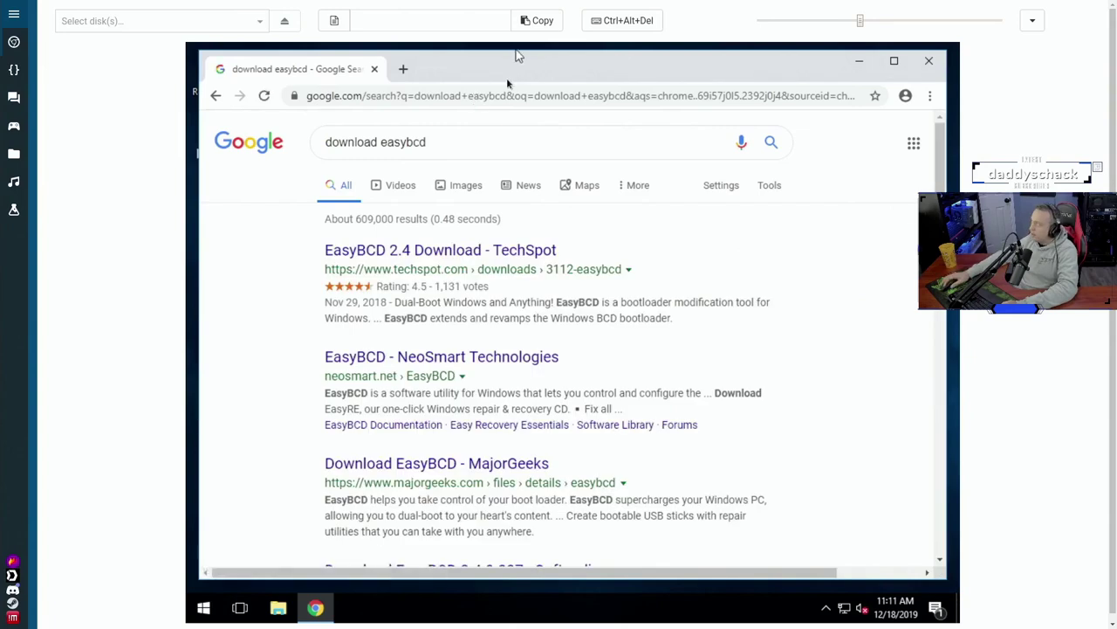
Open the NeoSmart Technologies EasyBCD page from the search results and look through its product information
click(410, 358)
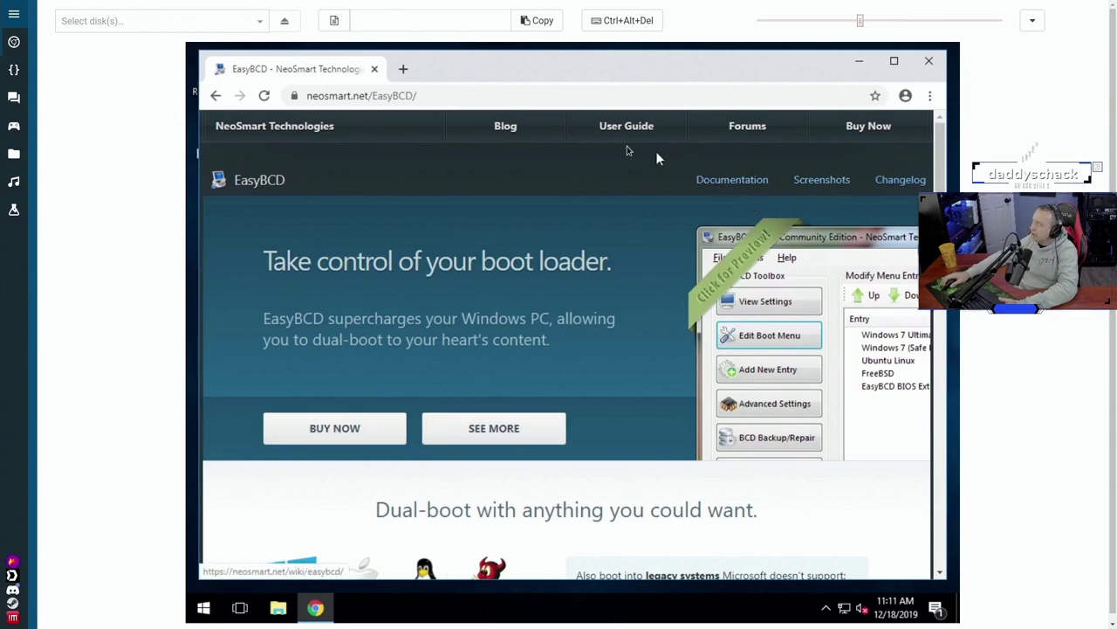
scroll(601, 426, down, 2)
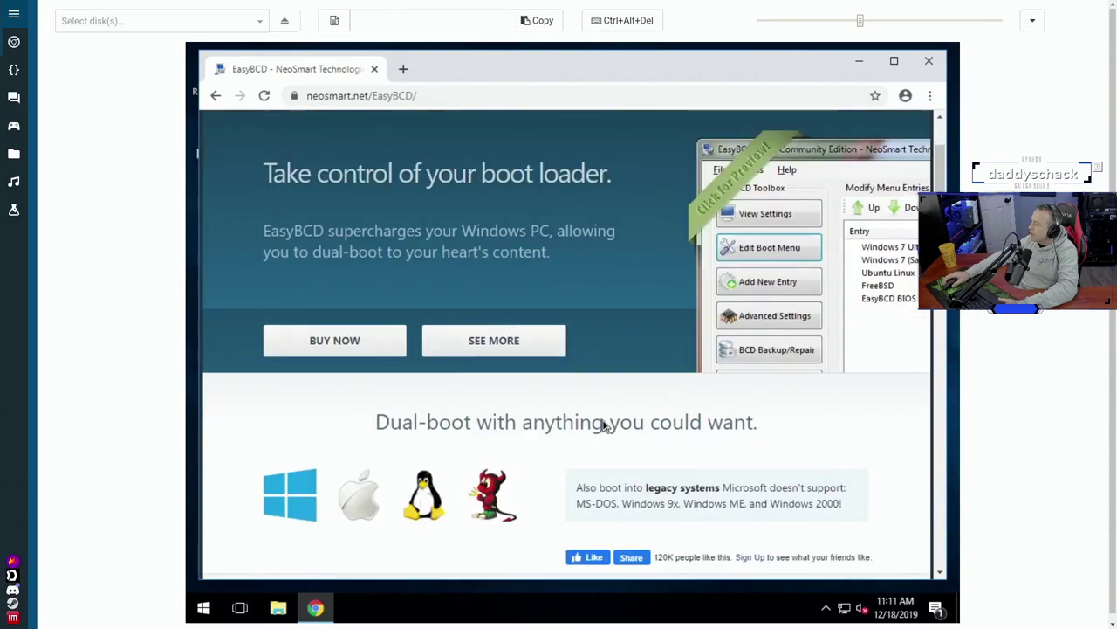
scroll(502, 428, down, 3)
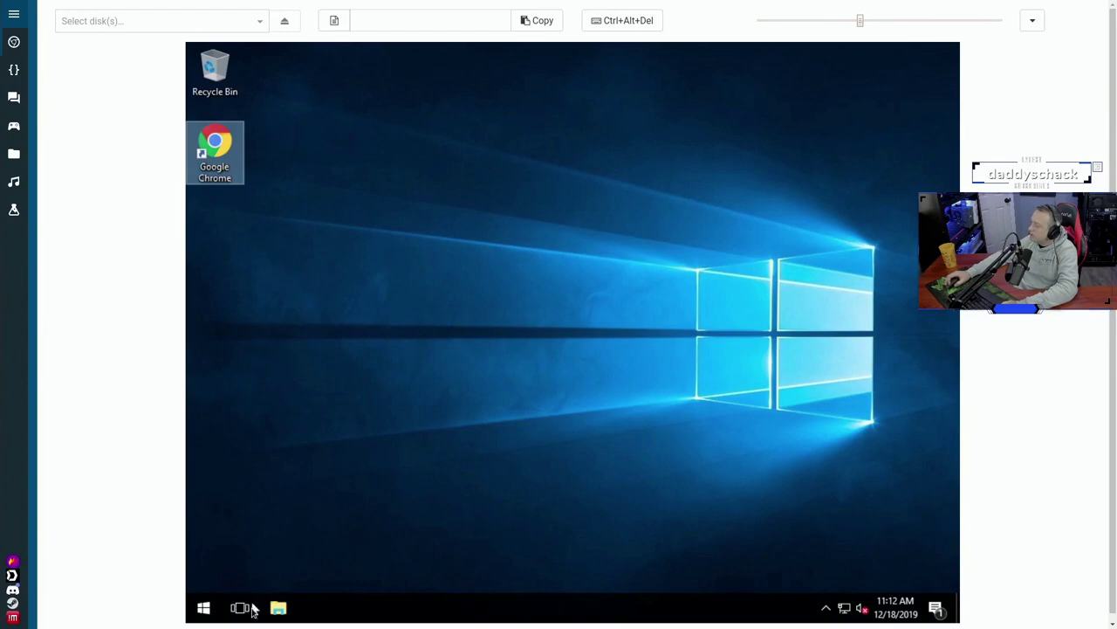
Install EasyBCD 2.4 with the EasyBCD Core and Desktop Shortcut components, and accept the language choice on first launch
click(278, 607)
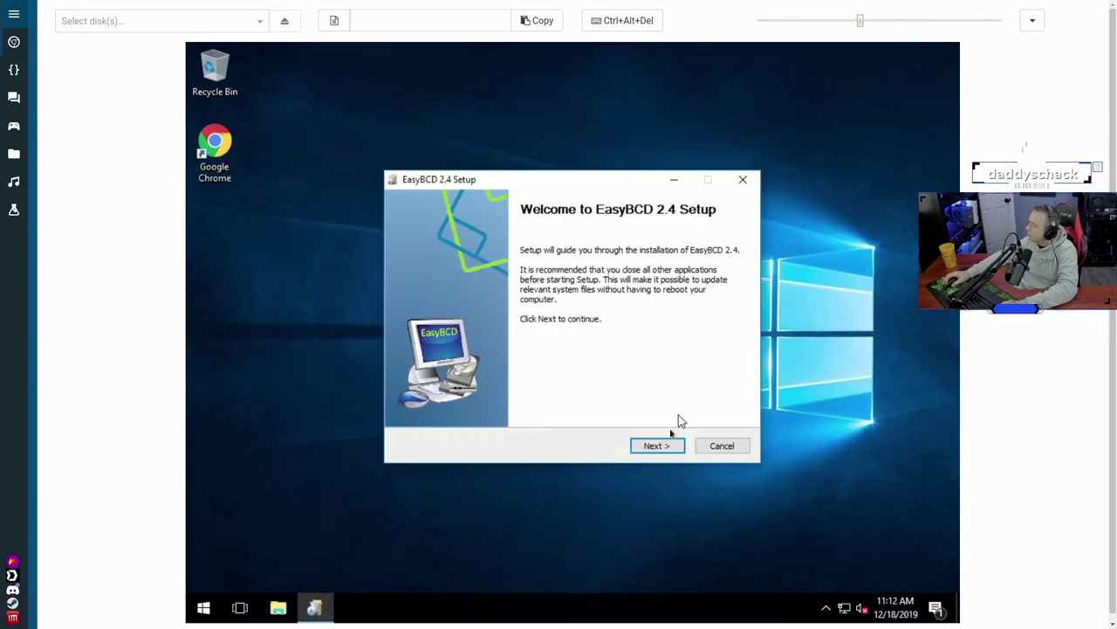
click(661, 446)
click(662, 447)
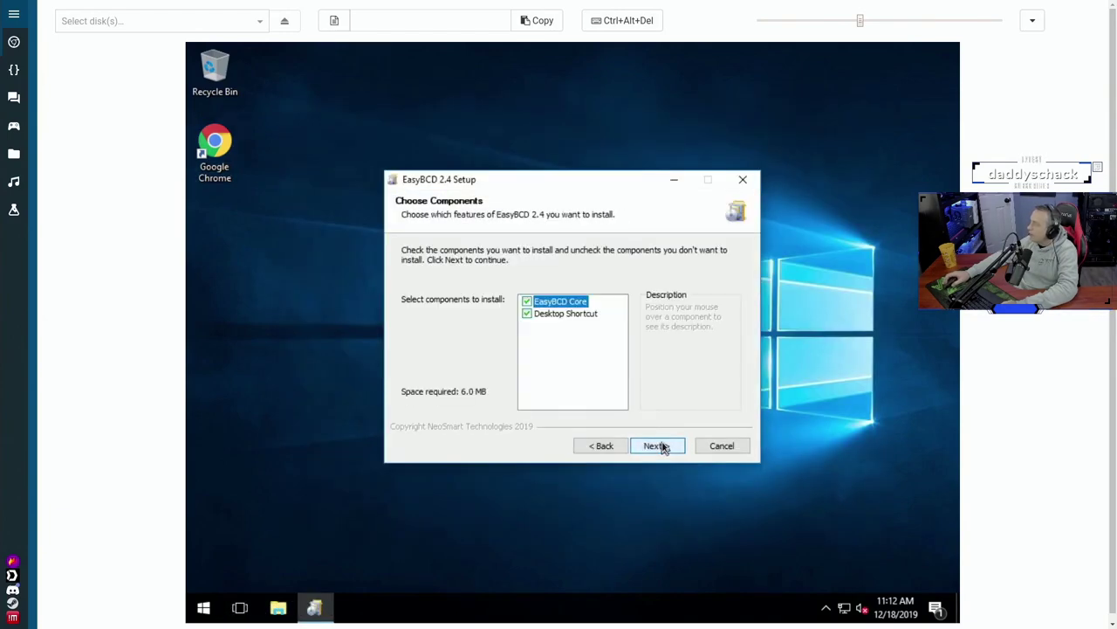
click(662, 447)
click(662, 447)
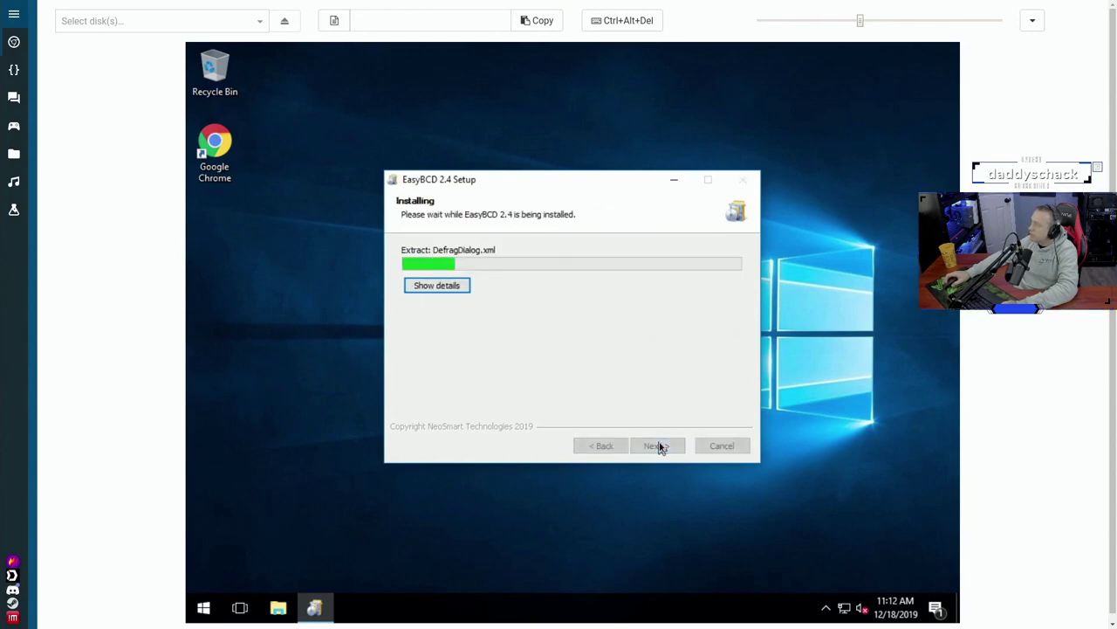
click(661, 446)
click(659, 447)
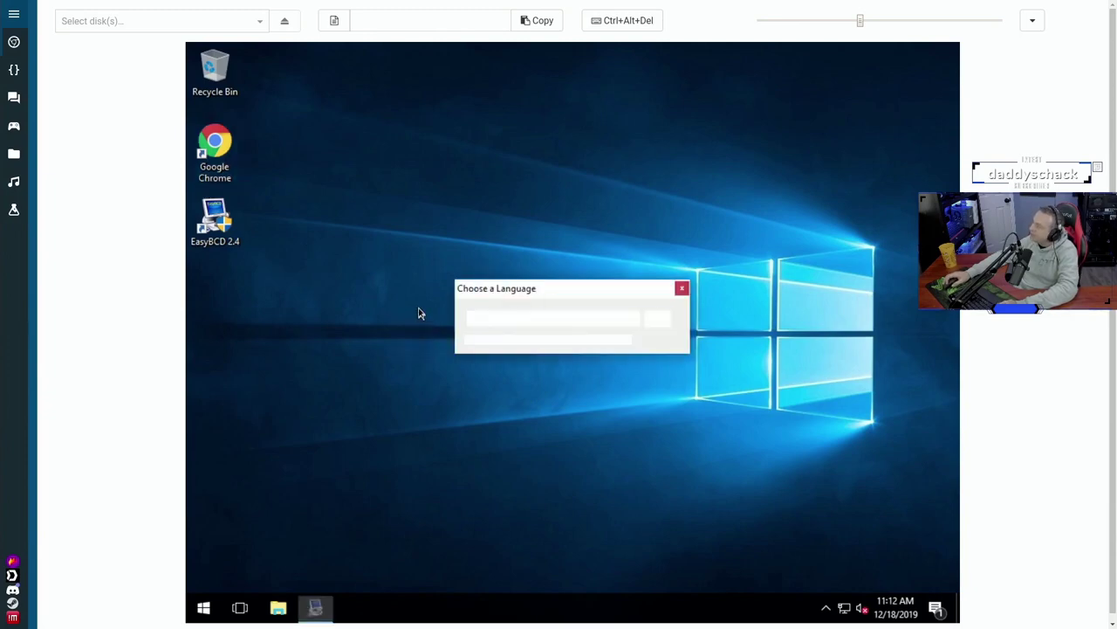
key(Return)
click(623, 389)
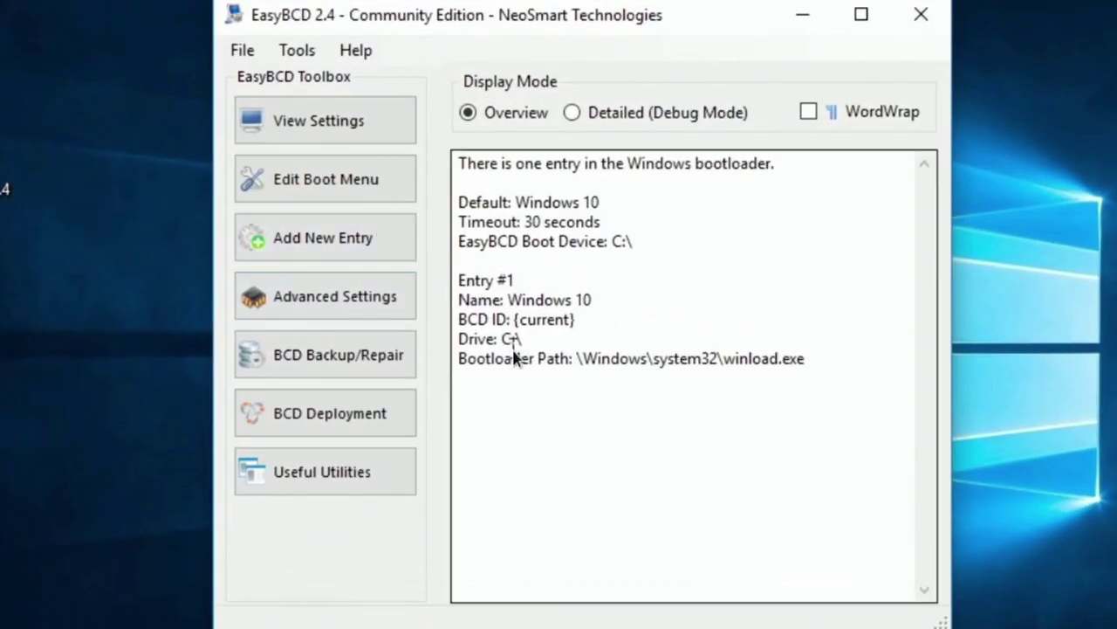
Start a new Linux/BSD boot entry in EasyBCD and set its type to GRUB 2
click(329, 252)
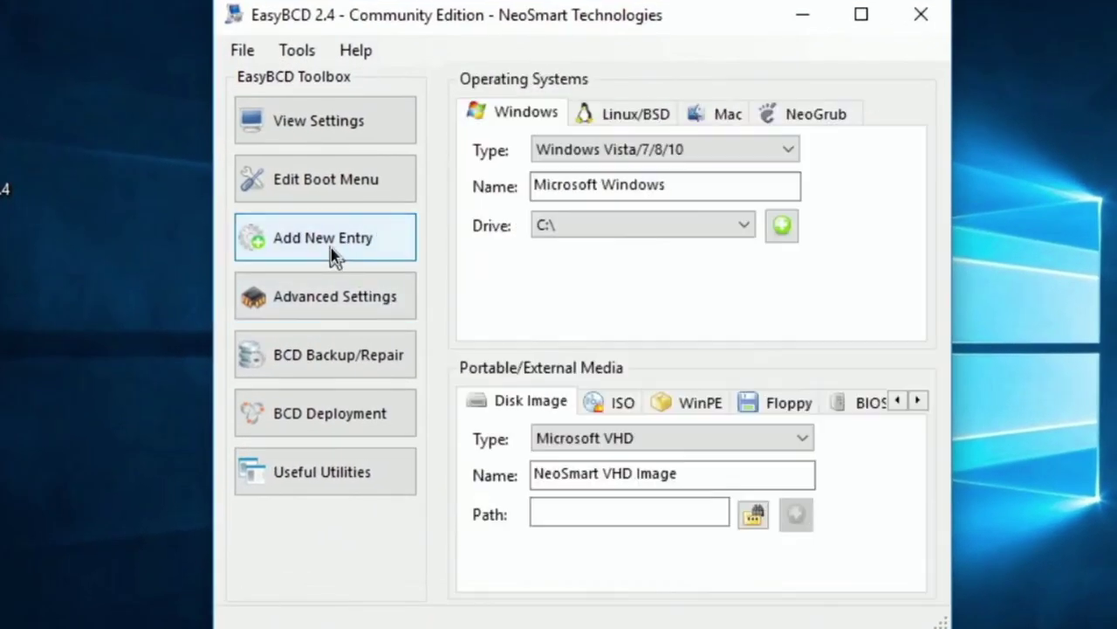
click(626, 121)
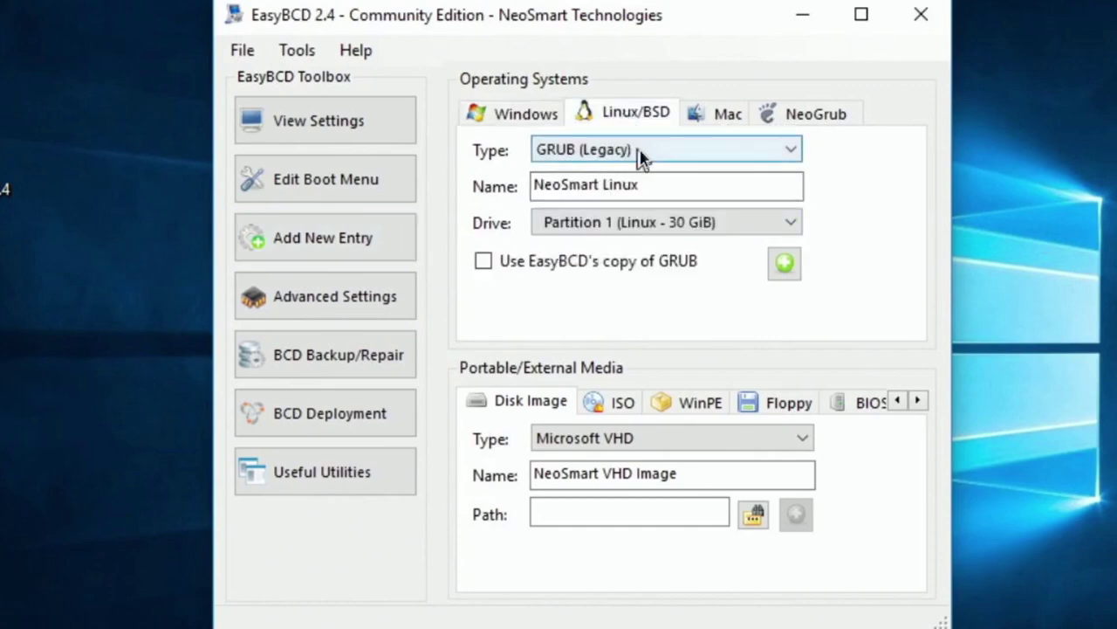
click(650, 145)
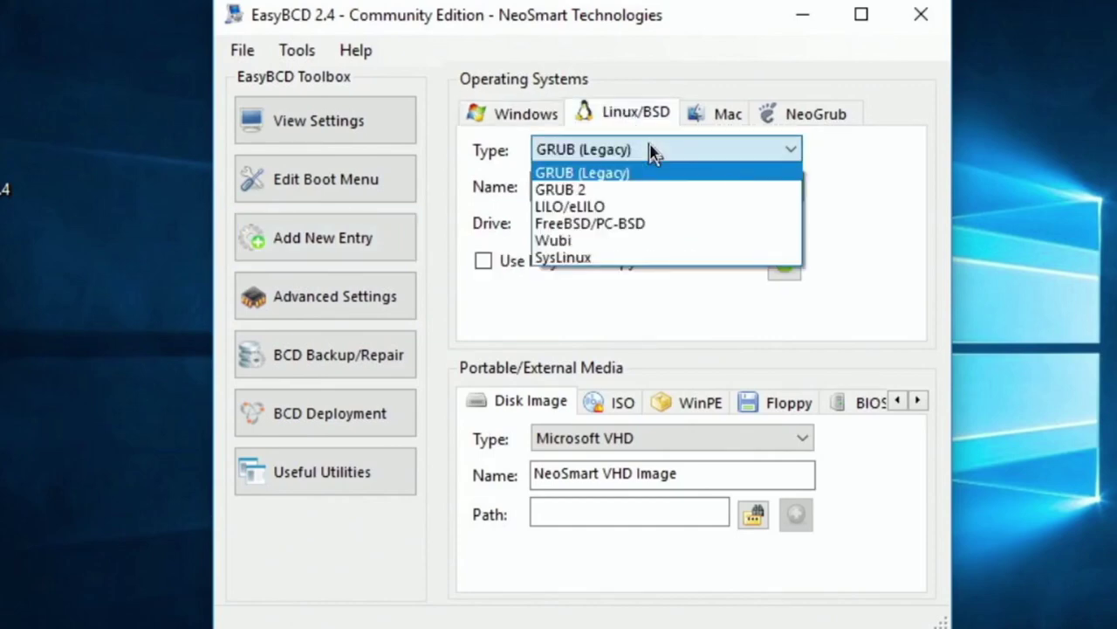
click(582, 192)
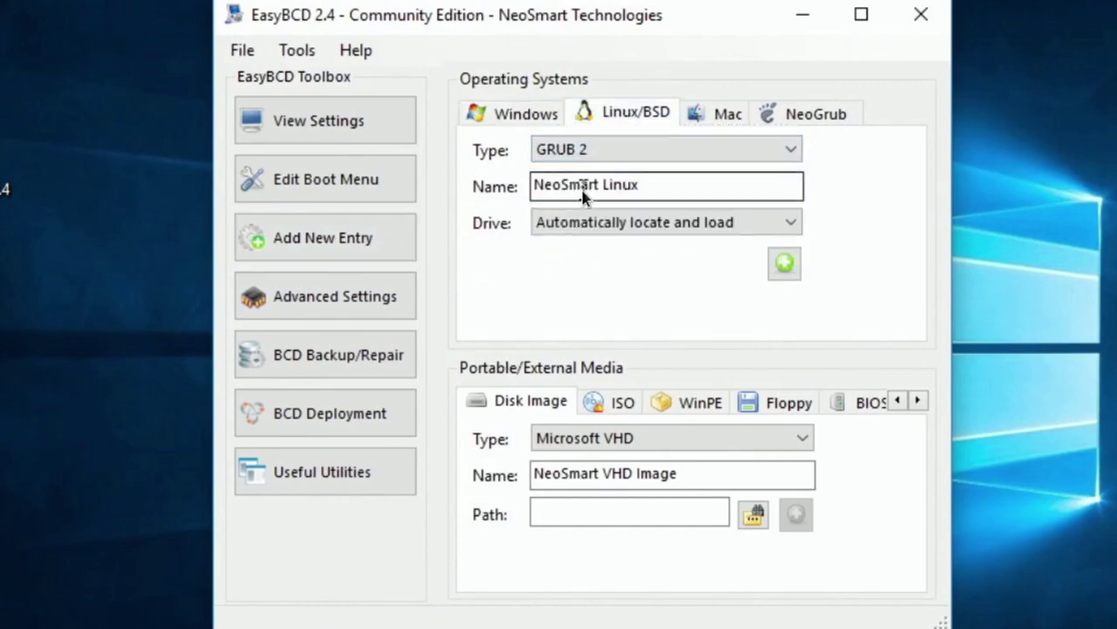
Name the new entry "Lubuntu Linux", add it to the boot menu, and view the bootloader settings
click(661, 185)
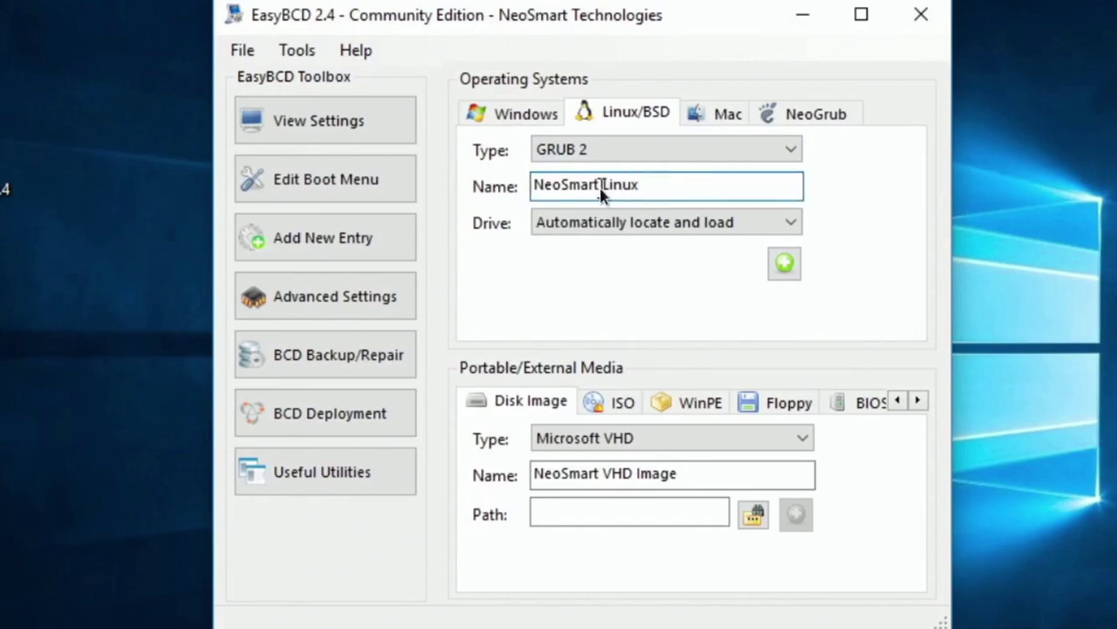
drag(599, 185, 510, 200)
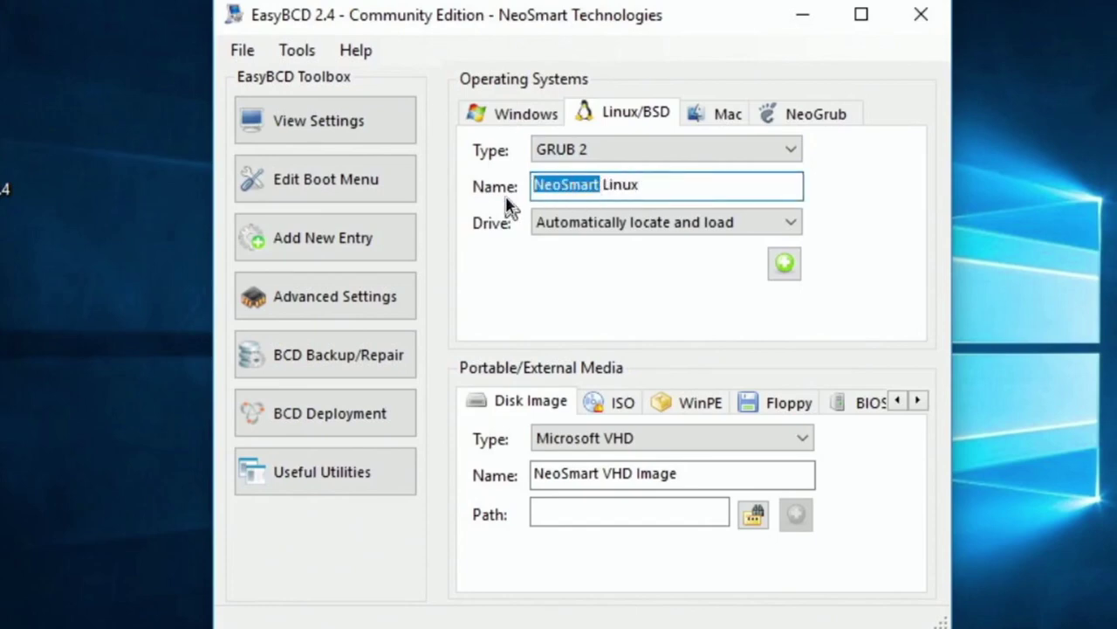
text(Lubunt)
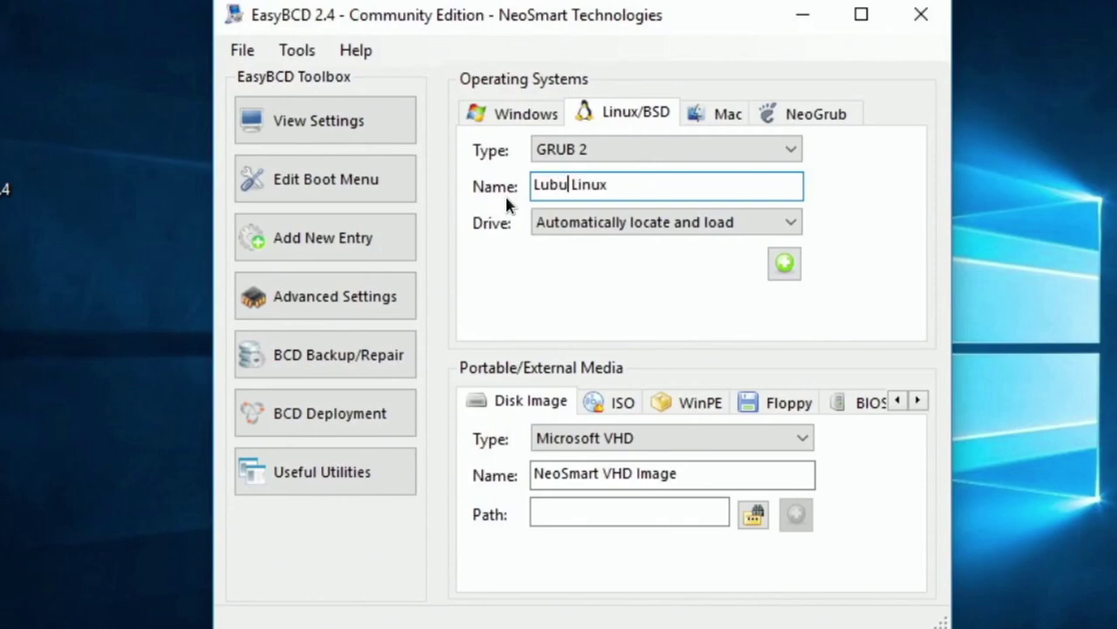
text(u)
click(785, 263)
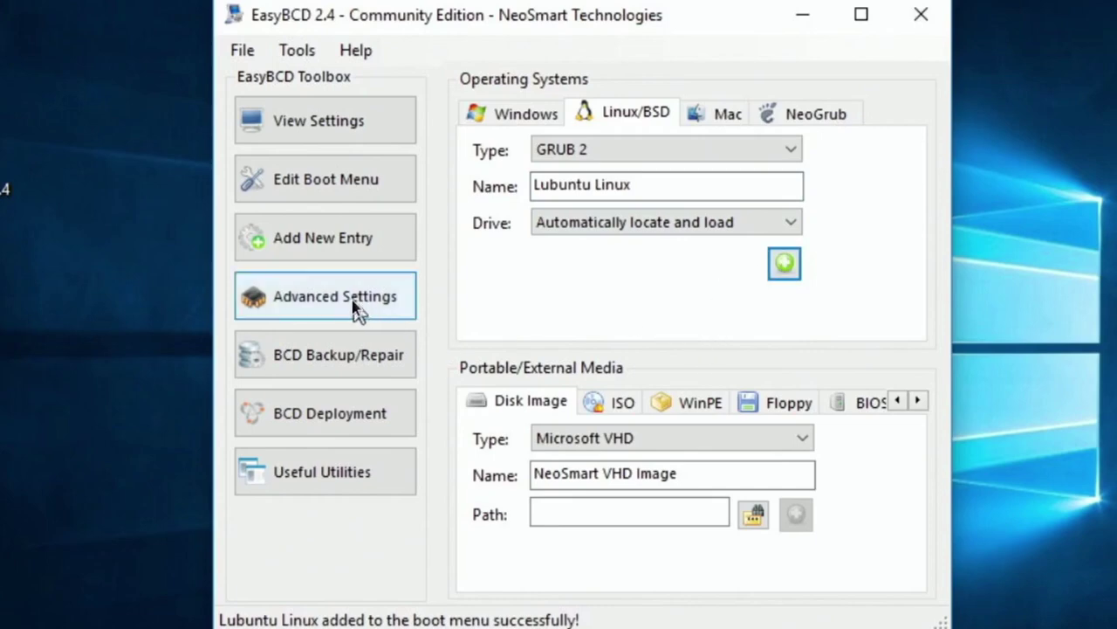
click(346, 127)
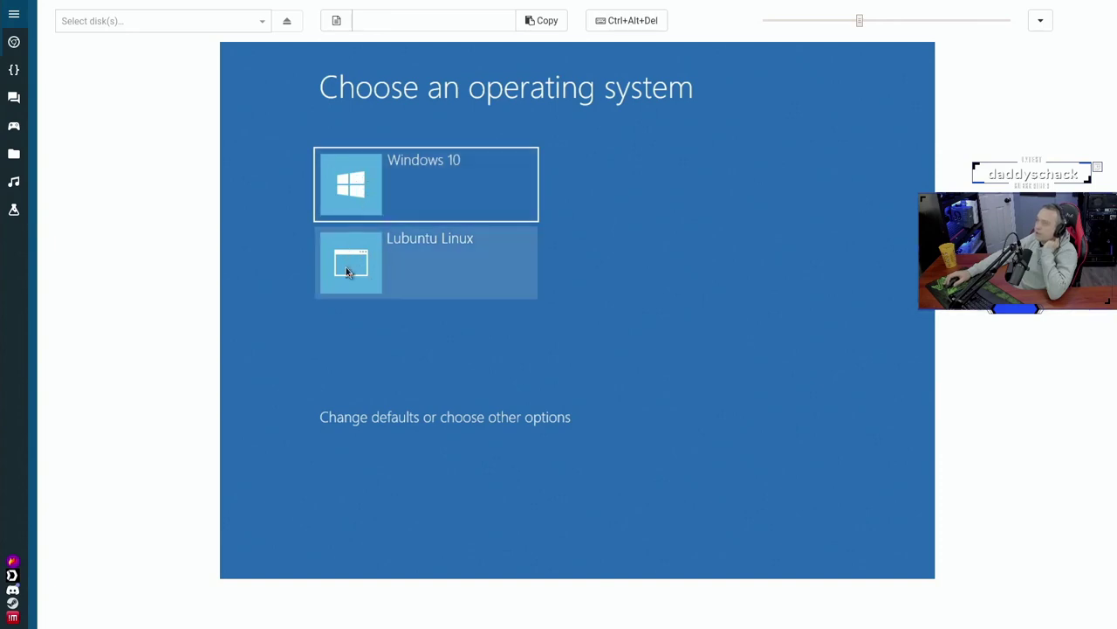
Boot into Lubuntu Linux from the operating system choice, and reboot the computer from its desktop
click(357, 264)
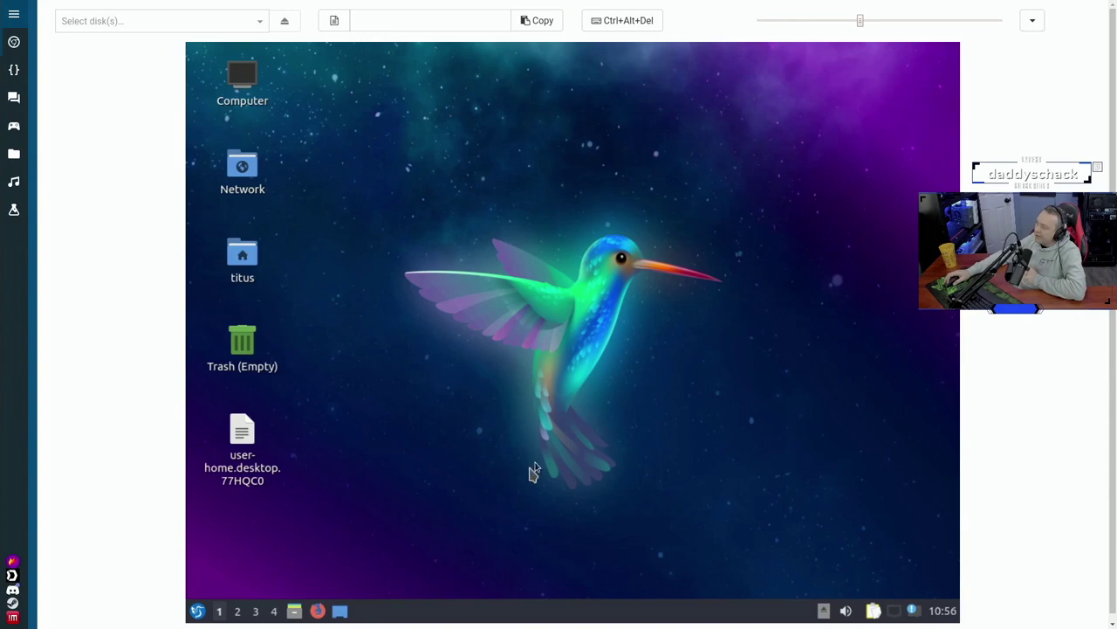
click(198, 611)
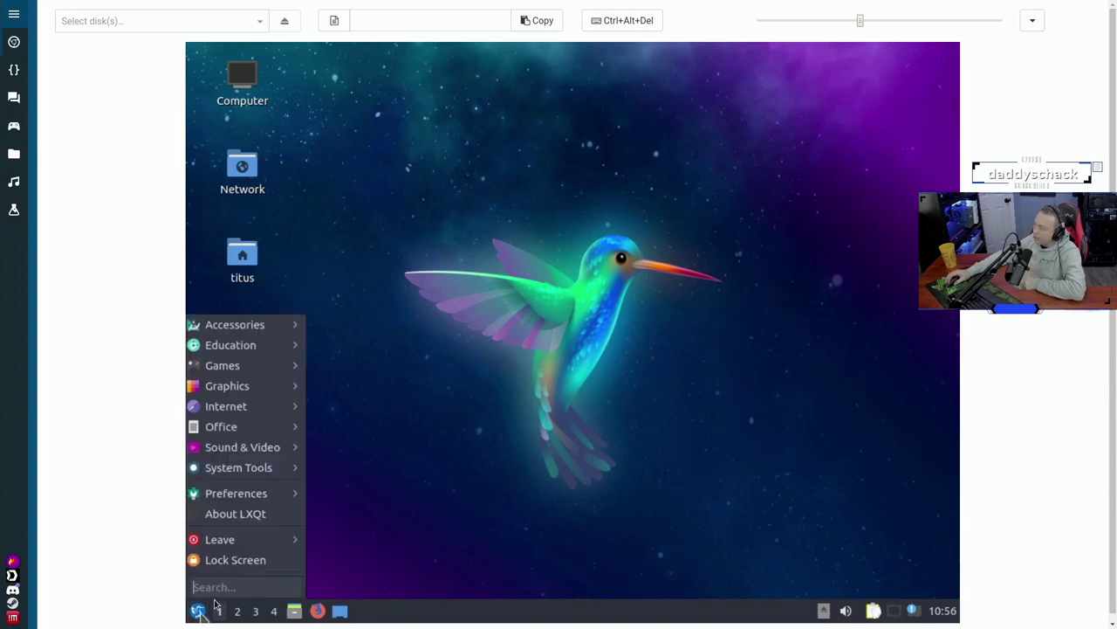
mouse_move(268, 550)
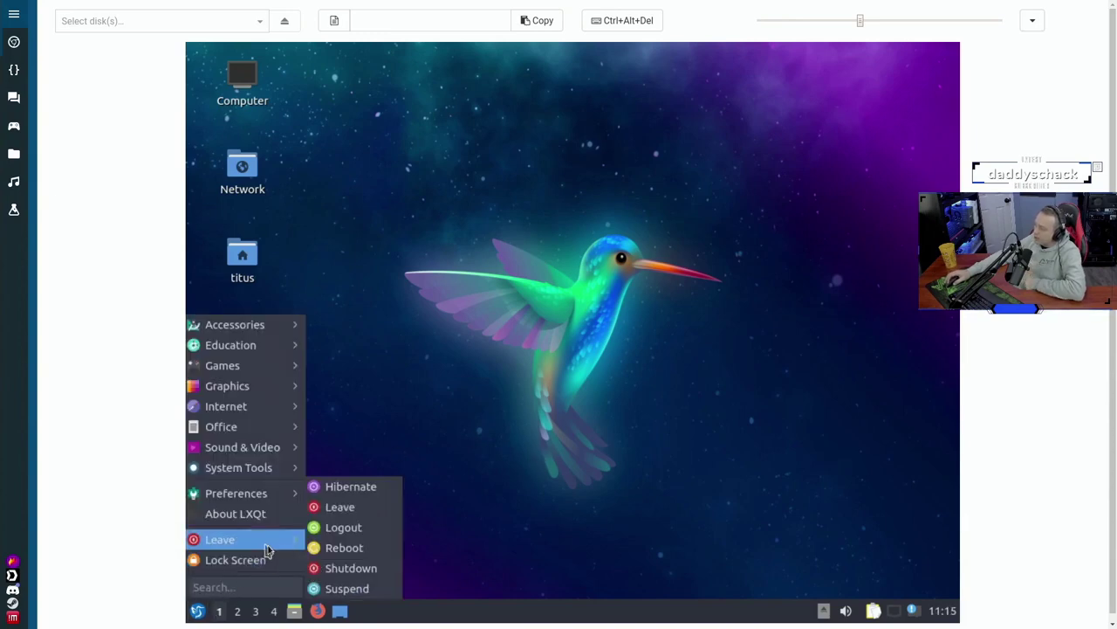
click(361, 550)
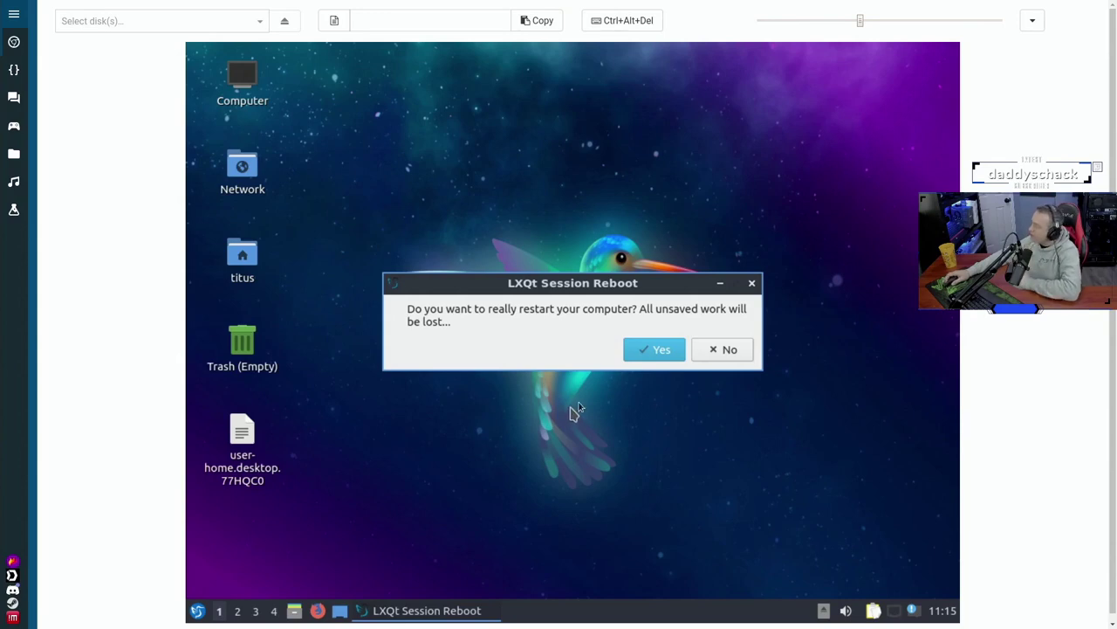
click(656, 349)
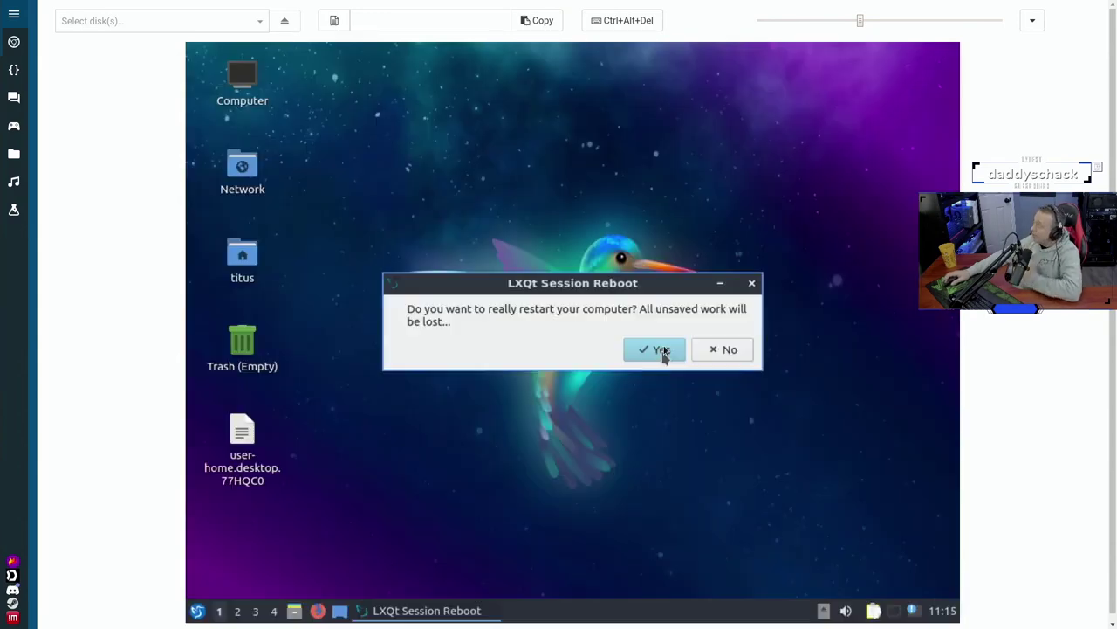
click(656, 349)
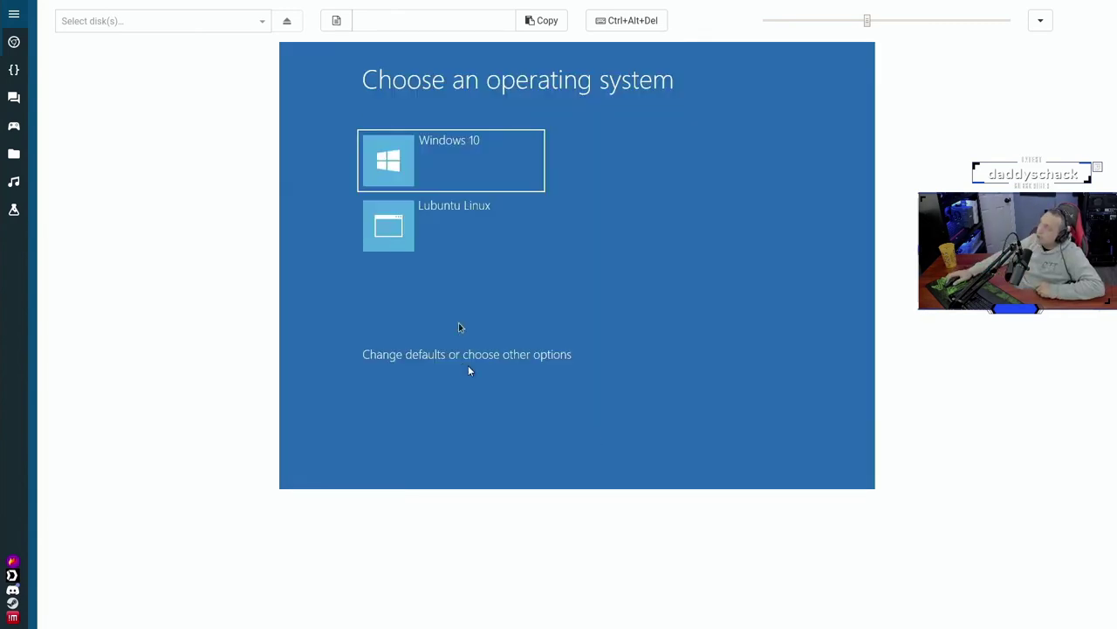
Boot into Windows 10 and open Windows PowerShell as administrator, allowing it to make changes to the device
click(409, 153)
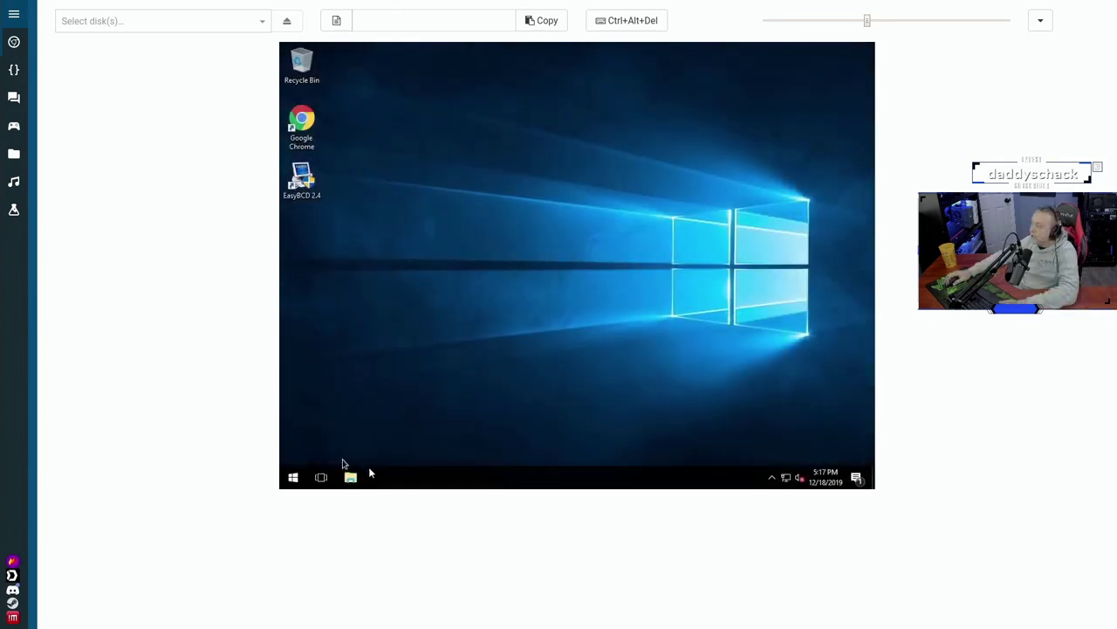
right_click(293, 481)
click(344, 322)
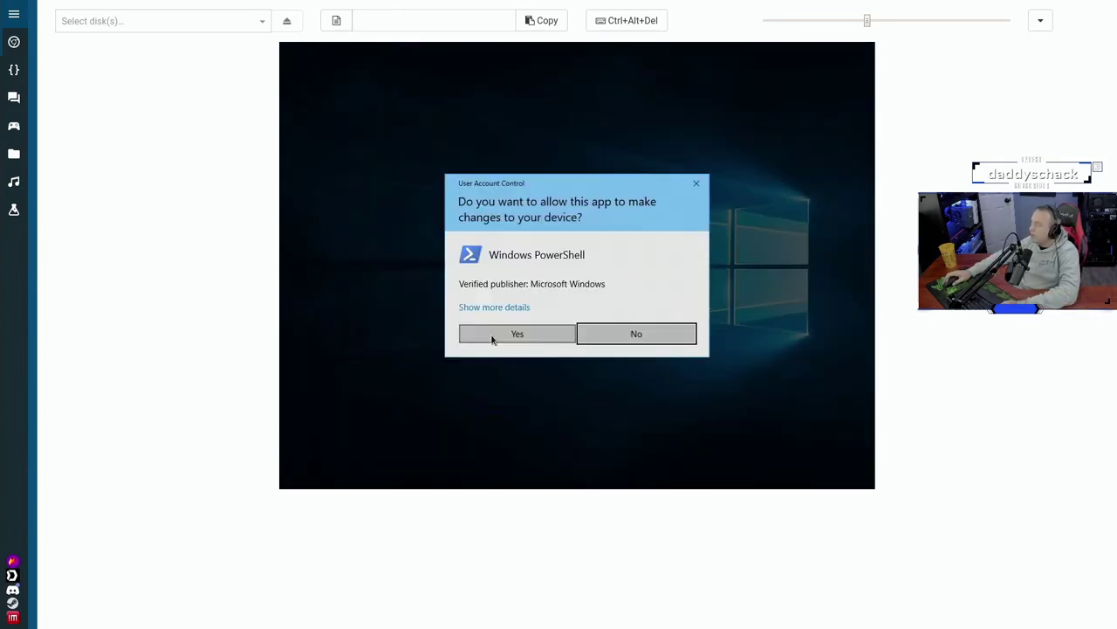
click(521, 332)
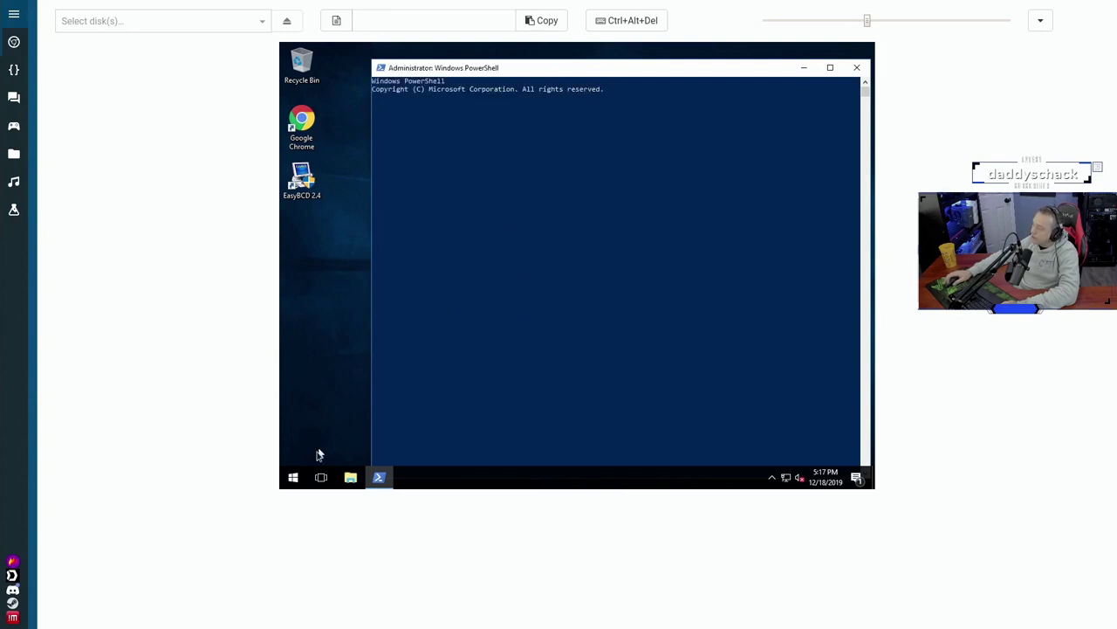
Examine Disk 0's partitions in Disk Management and the options available for the 30 GB Linux partition, and close it
right_click(293, 477)
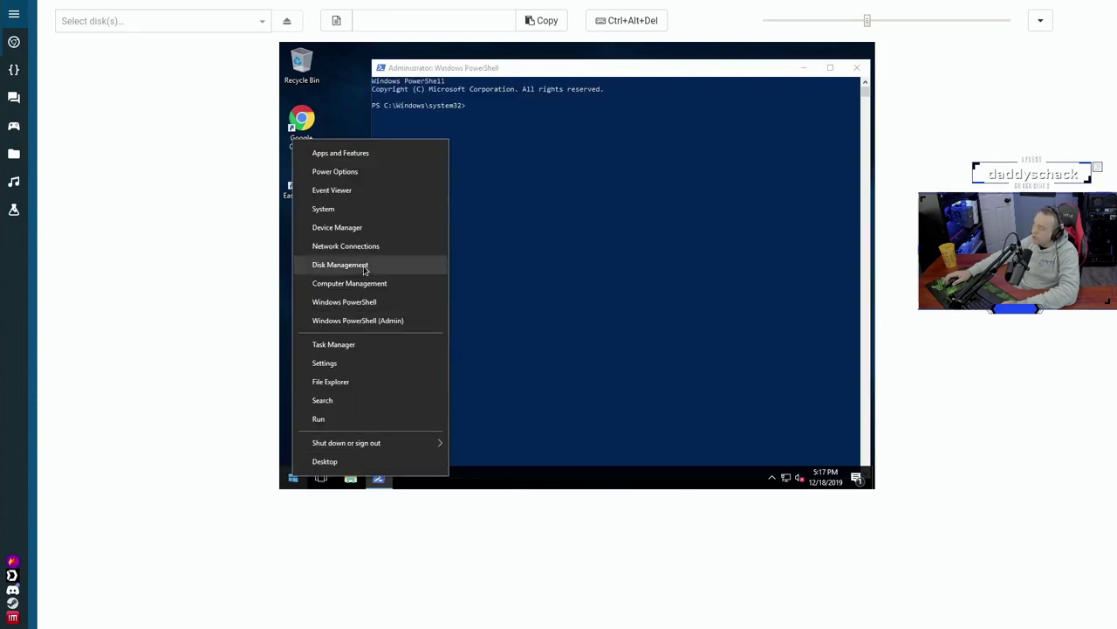
click(363, 265)
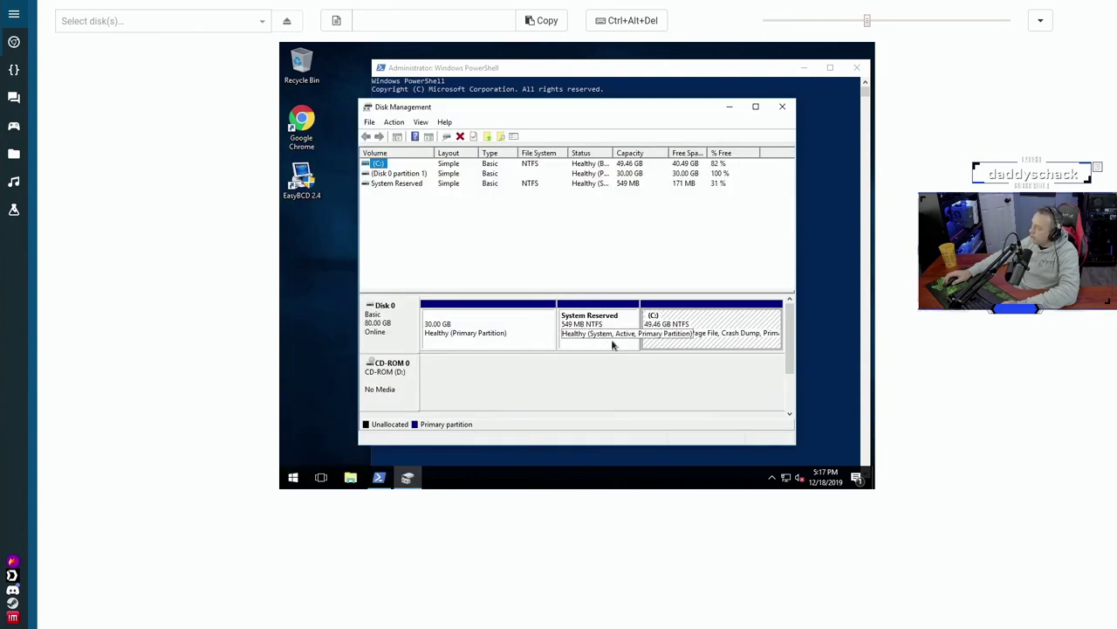
right_click(487, 330)
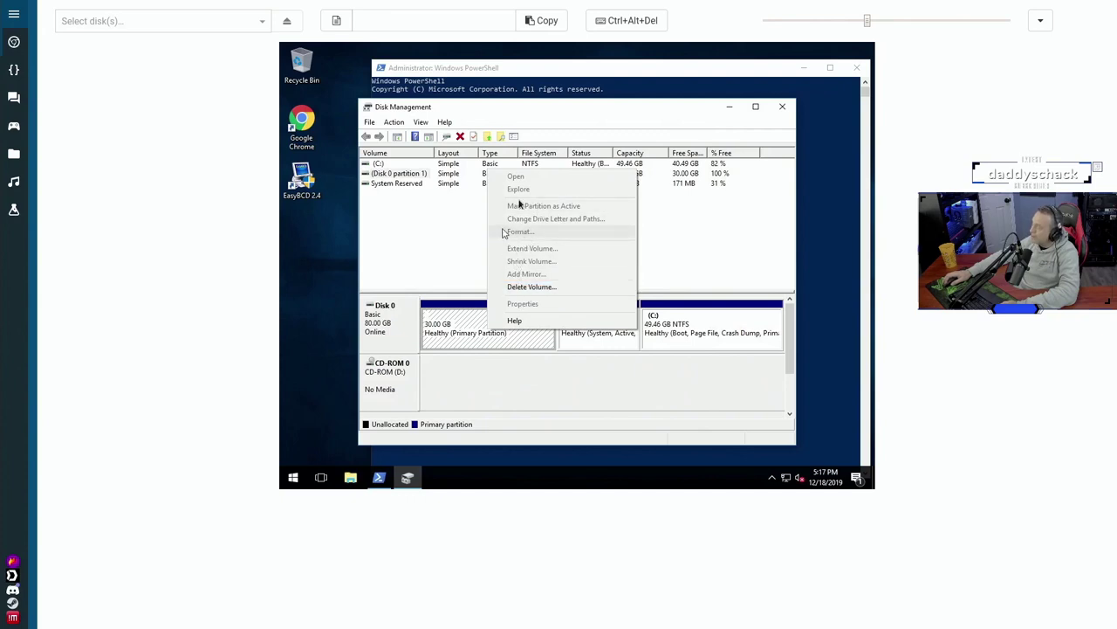
click(696, 244)
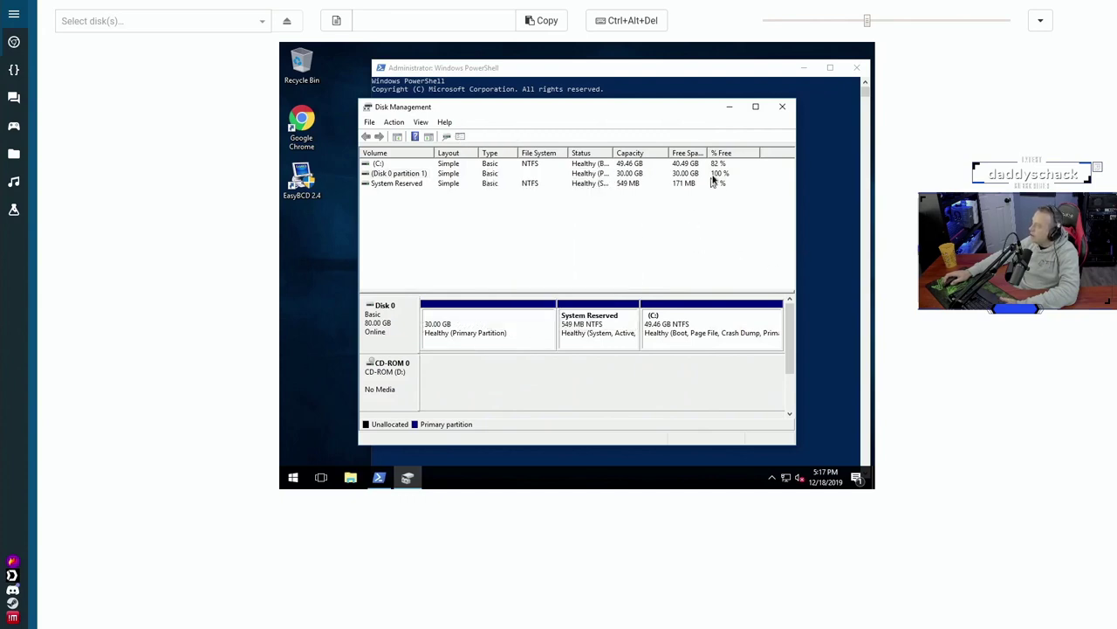
click(782, 106)
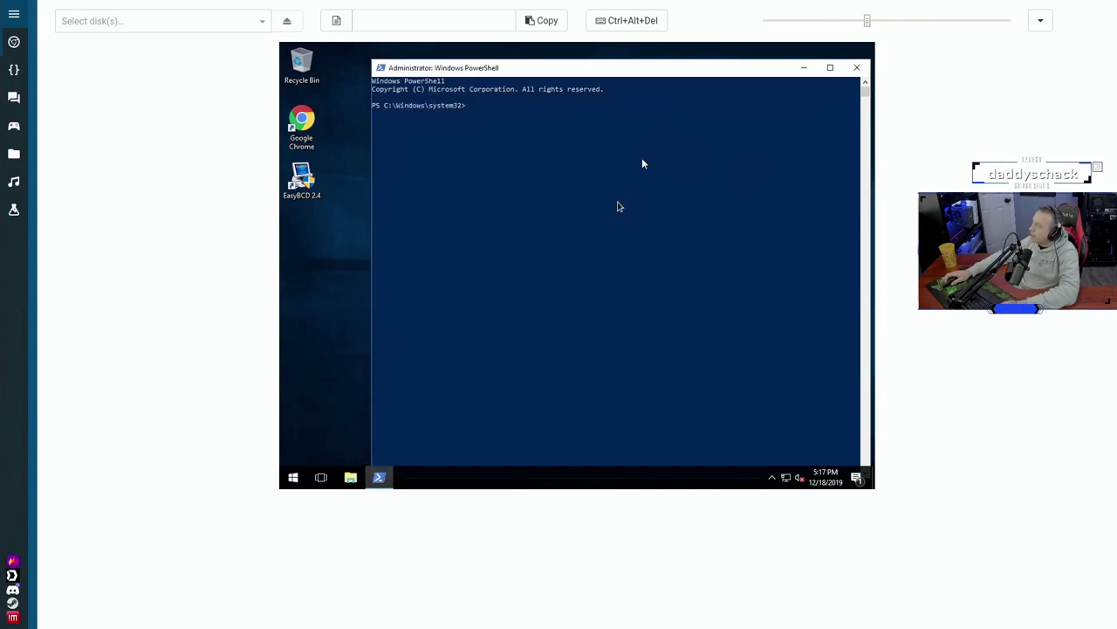
Start diskpart in PowerShell and list the computer's disks
click(613, 213)
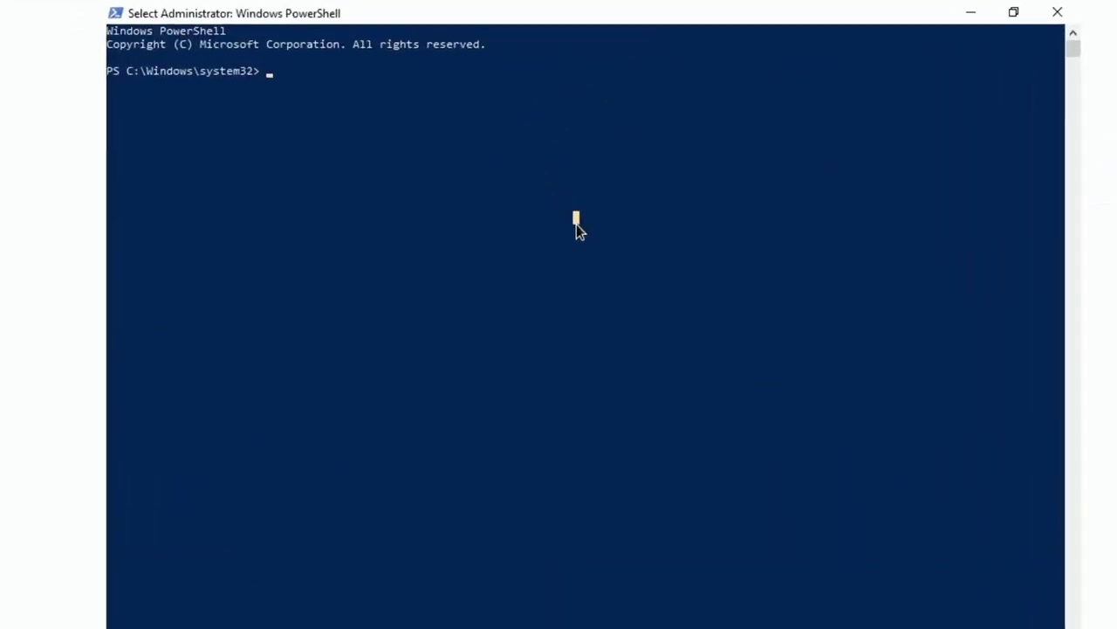
text(diskpart)
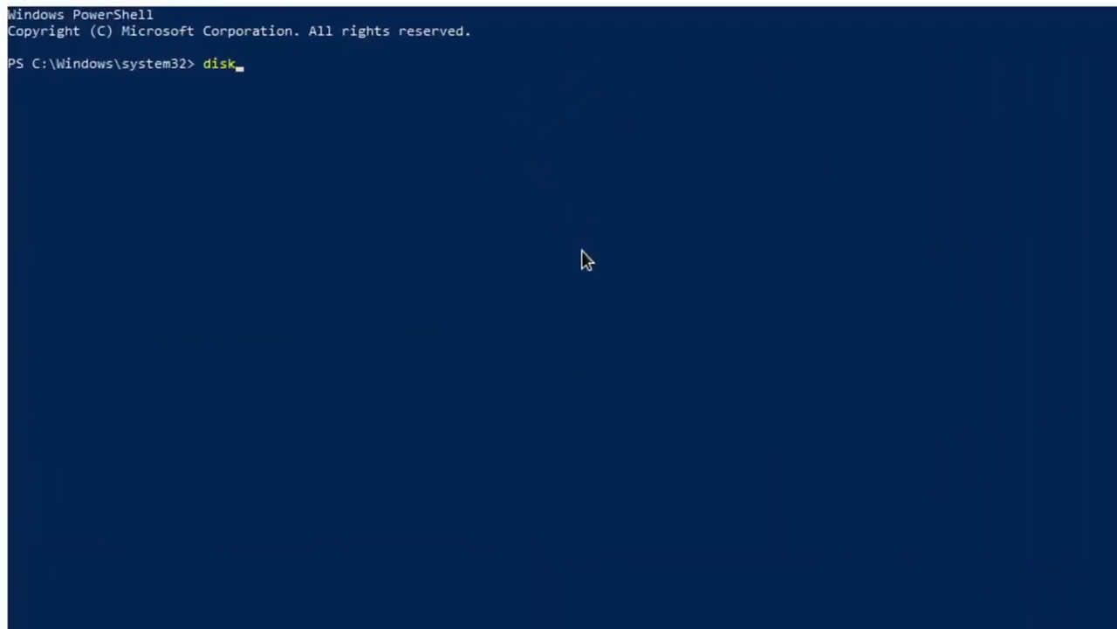
key(Return)
text(list disks)
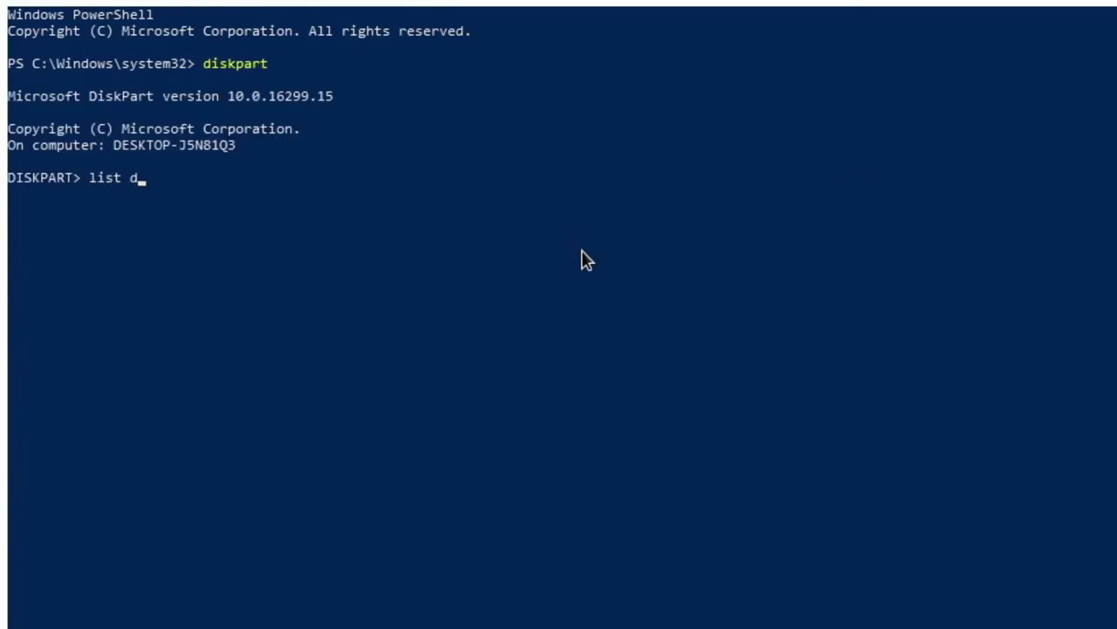
key(Return)
key(Up)
key(BackSpace)
key(Return)
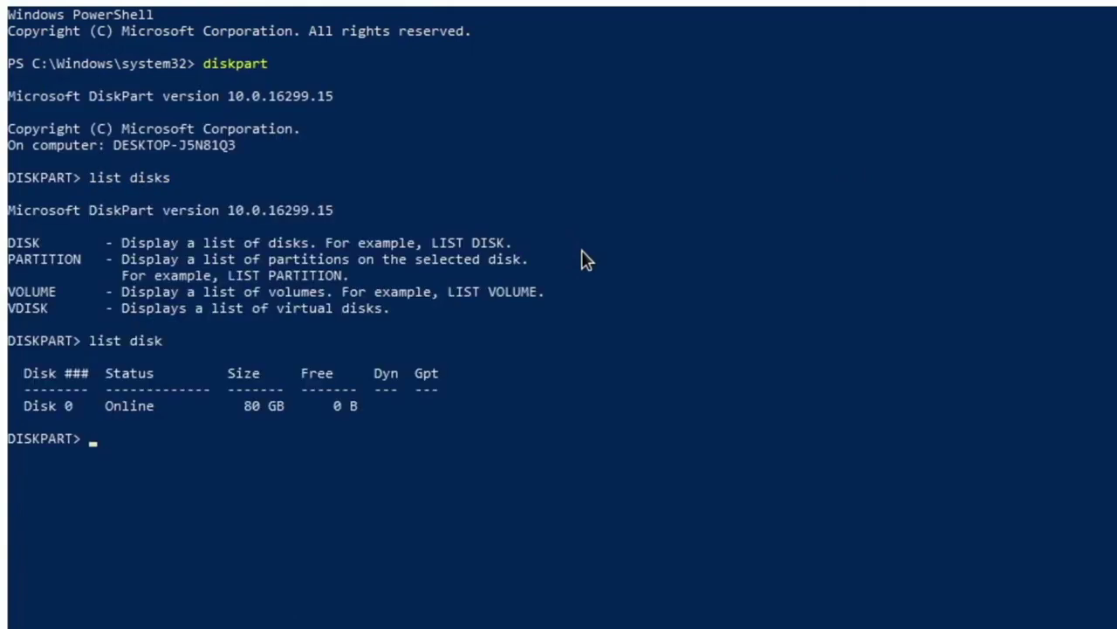
Select disk 0 in DiskPart and list its partitions
text(select disk 0)
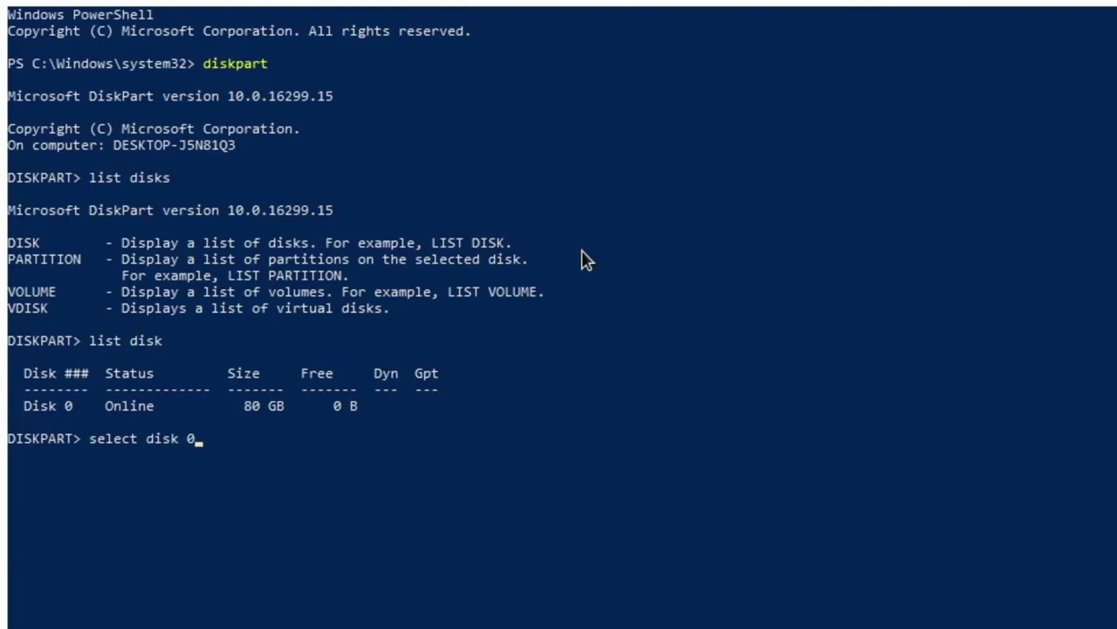
key(Return)
text(l)
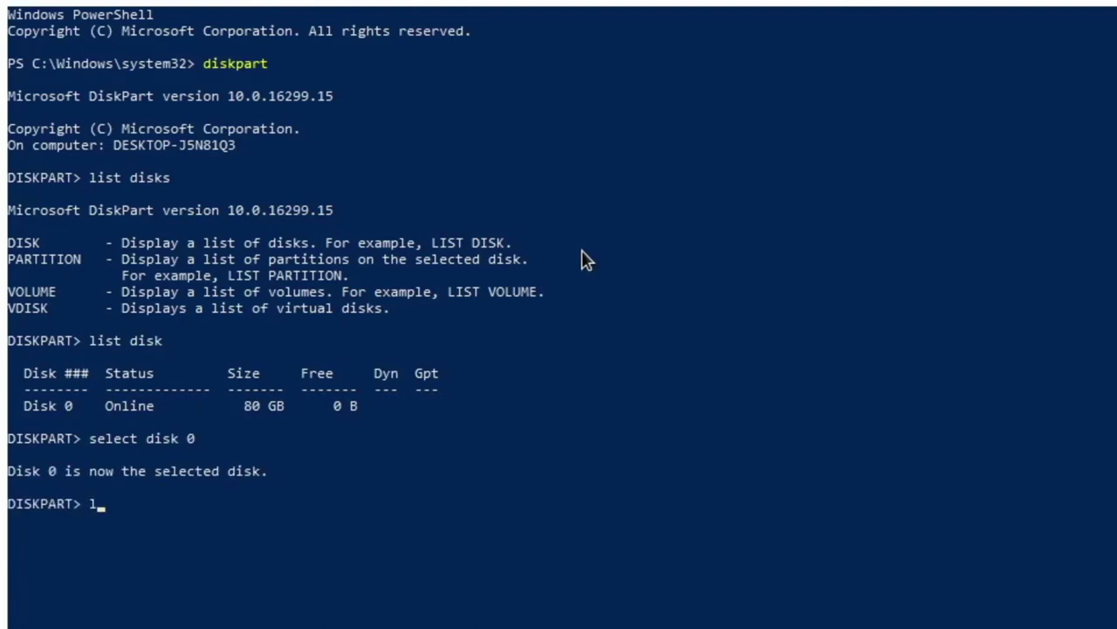
text(ist partitio)
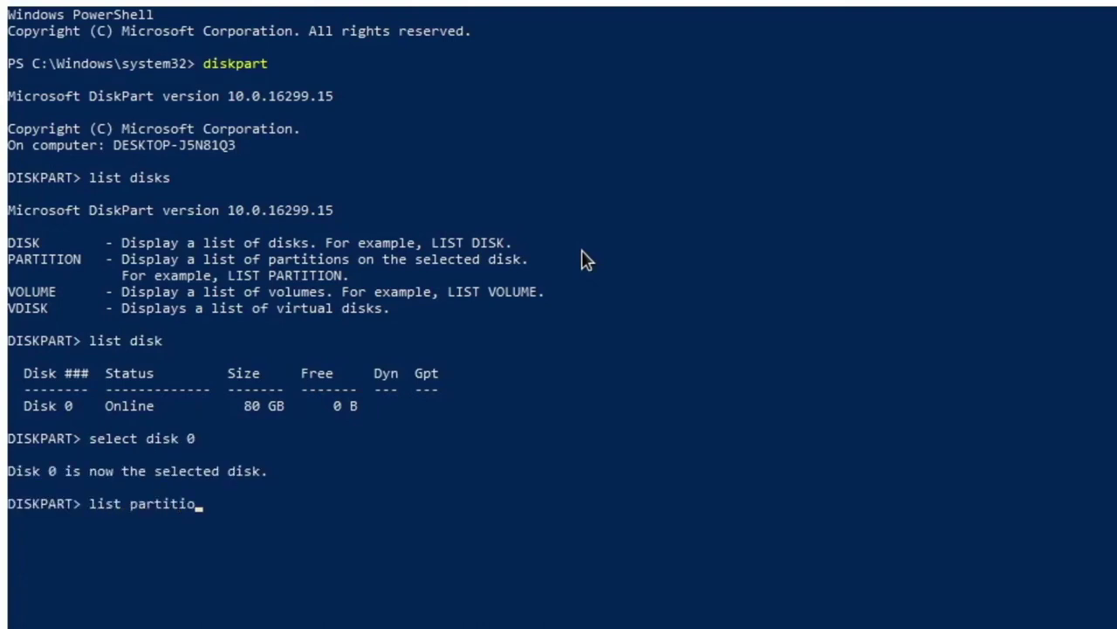
text(n)
key(Return)
Select partition 1 and mark it as active, and exit both DiskPart and PowerShell
text(se)
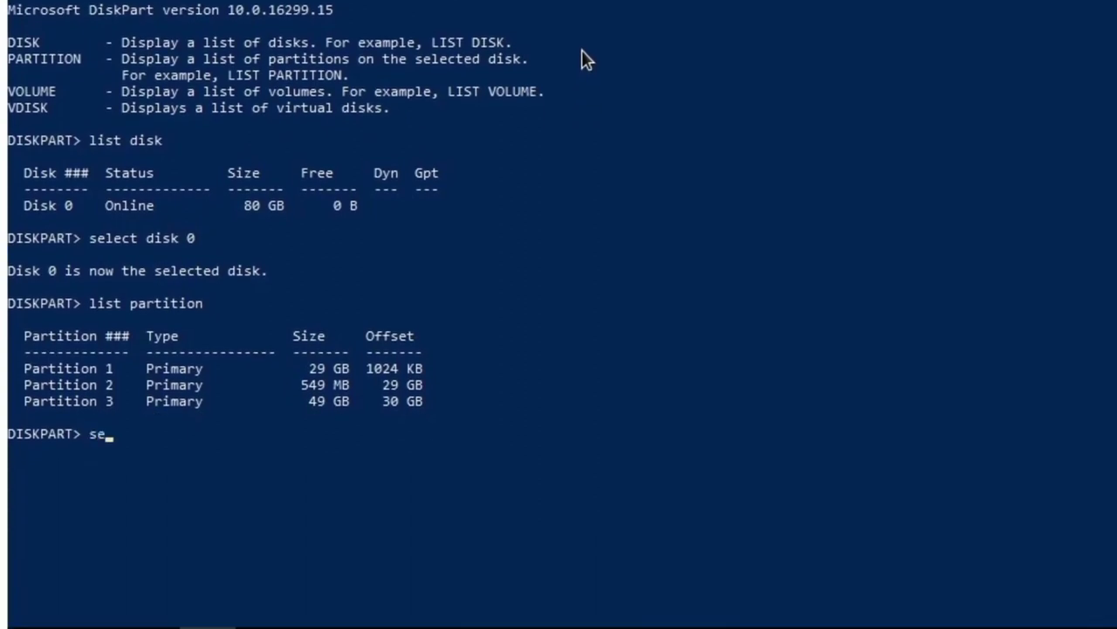
text(lect partition 1)
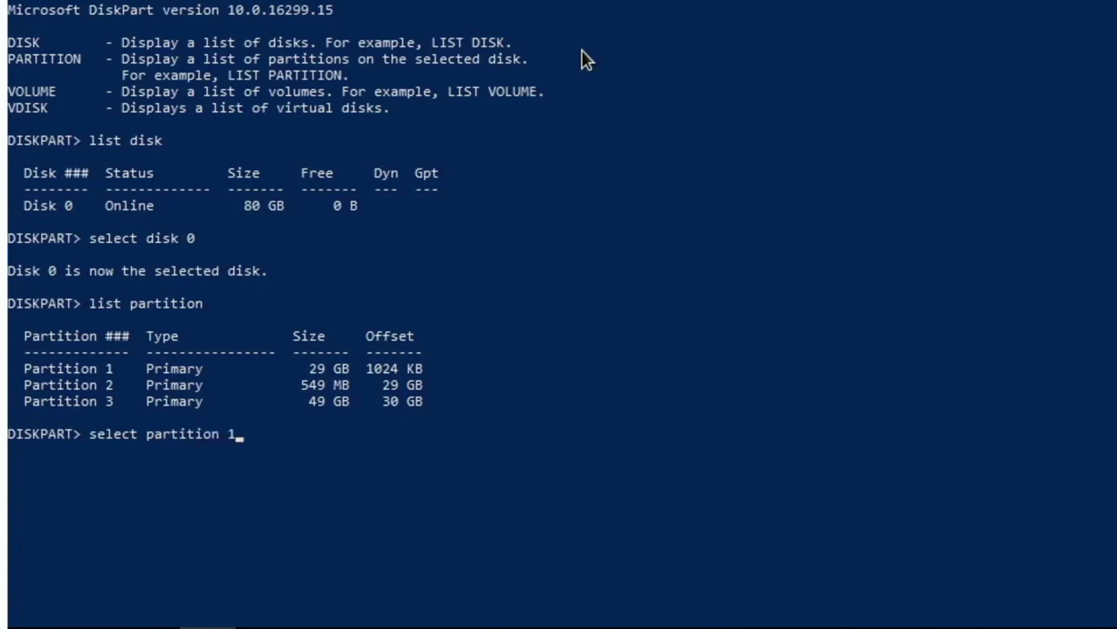
key(Return)
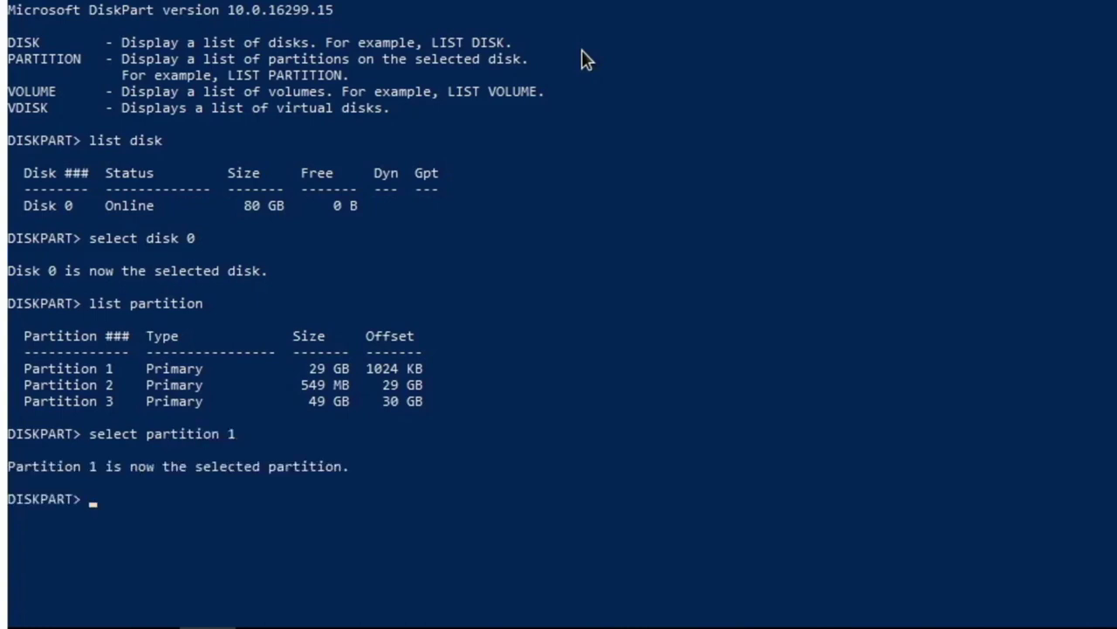
text(active)
key(Return)
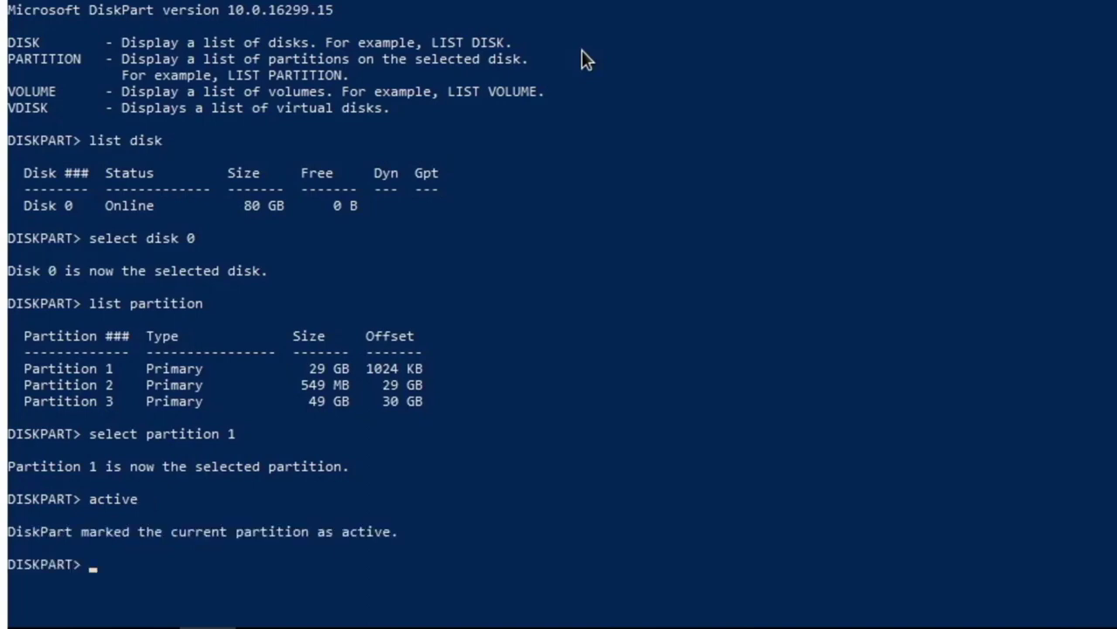
text(exit)
key(Return)
text(exit)
key(Return)
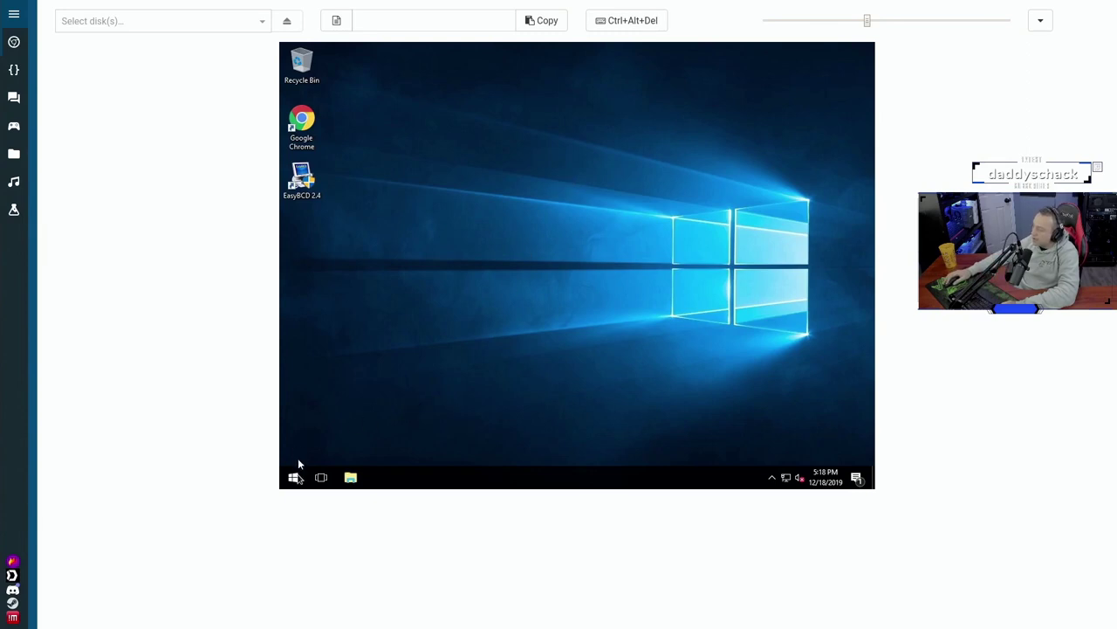
Check the status of Disk 0's partitions in Disk Management and close it
right_click(295, 476)
click(355, 268)
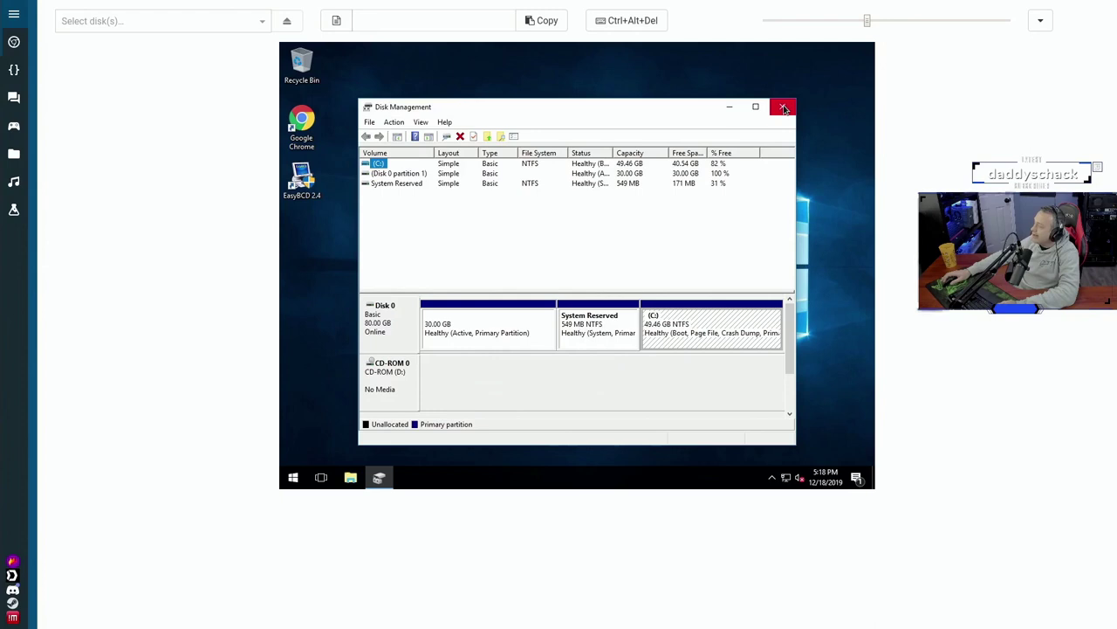
click(784, 107)
Restart the Windows virtual machine to test booting from the newly active partition
right_click(296, 476)
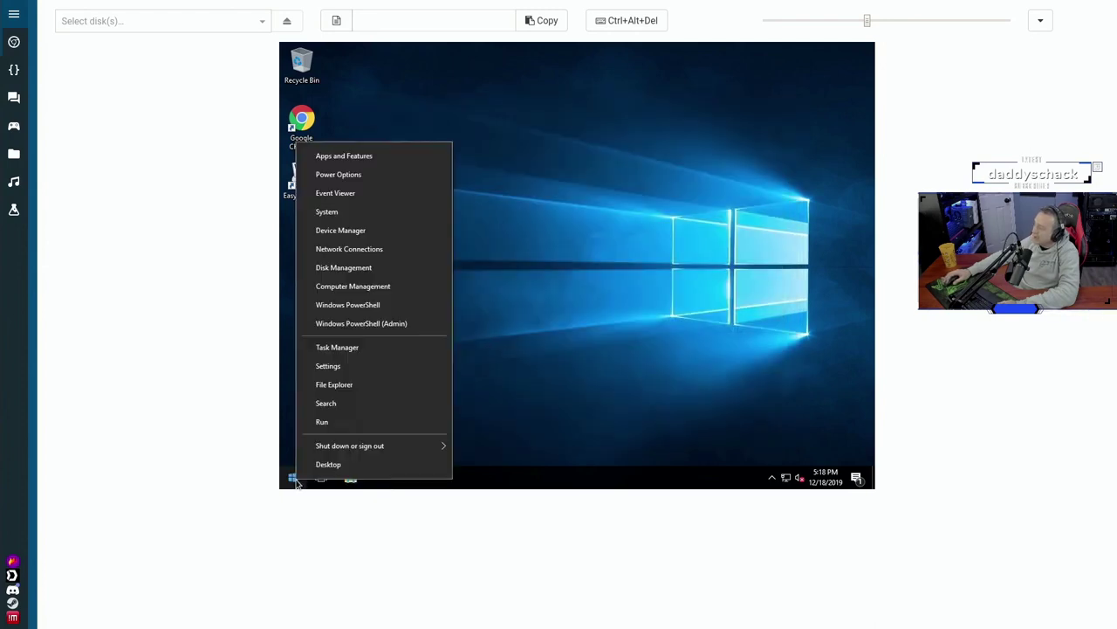
mouse_move(412, 444)
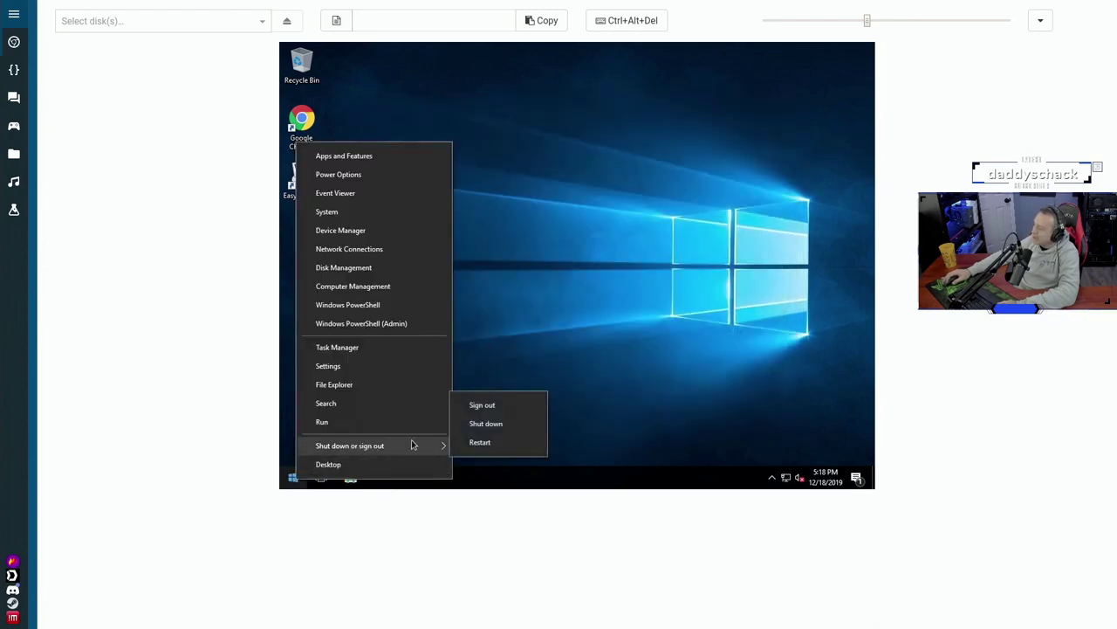
click(480, 443)
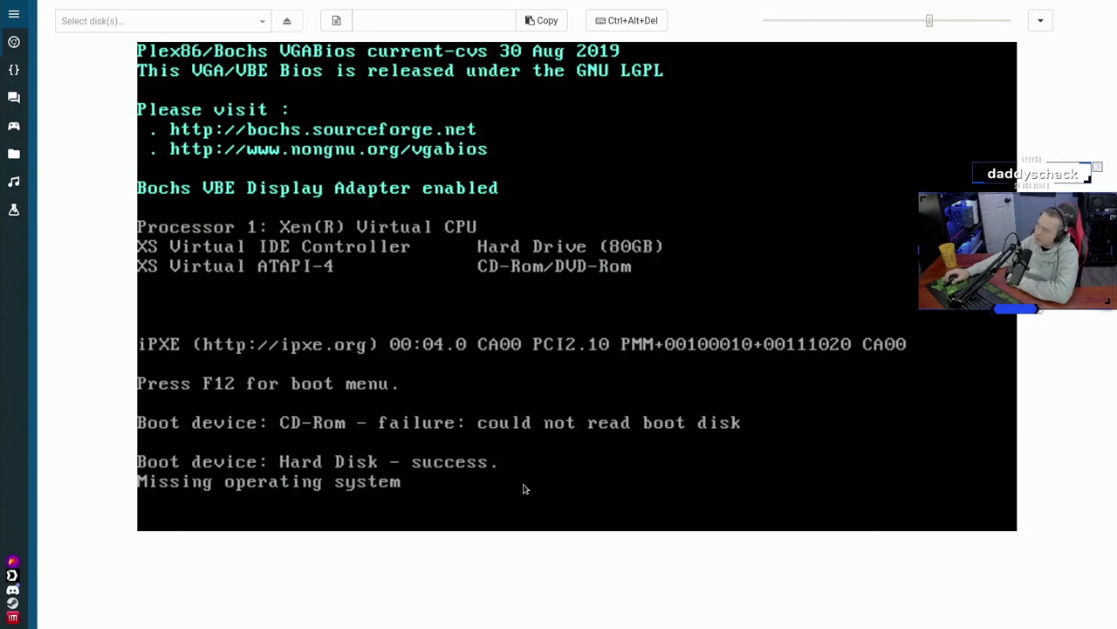
click(223, 23)
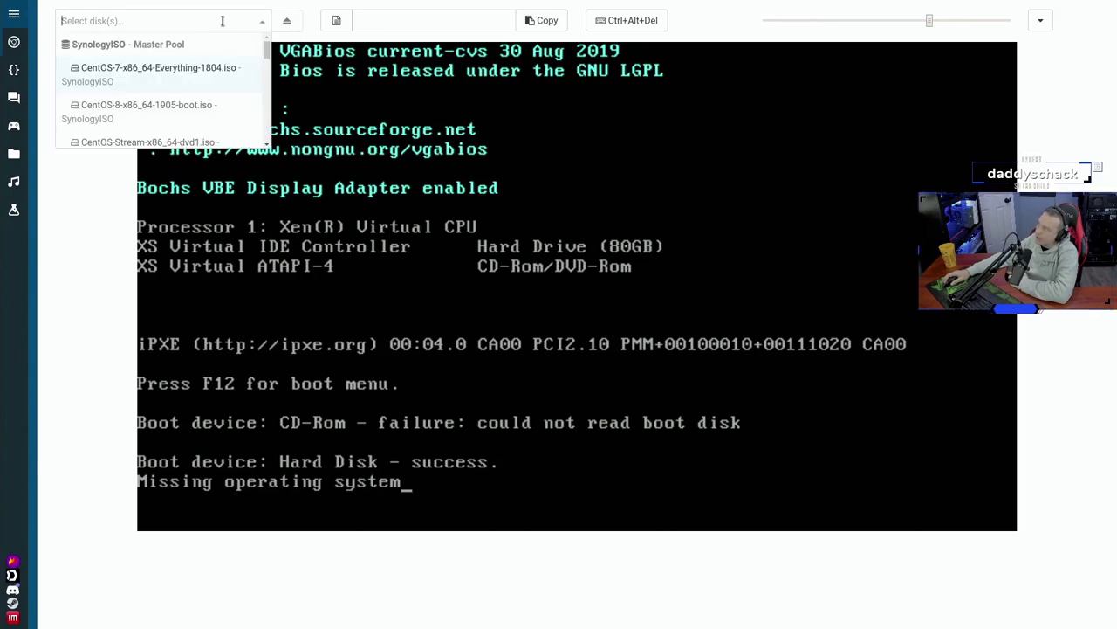
scroll(209, 129, down, 1)
scroll(210, 131, down, 2)
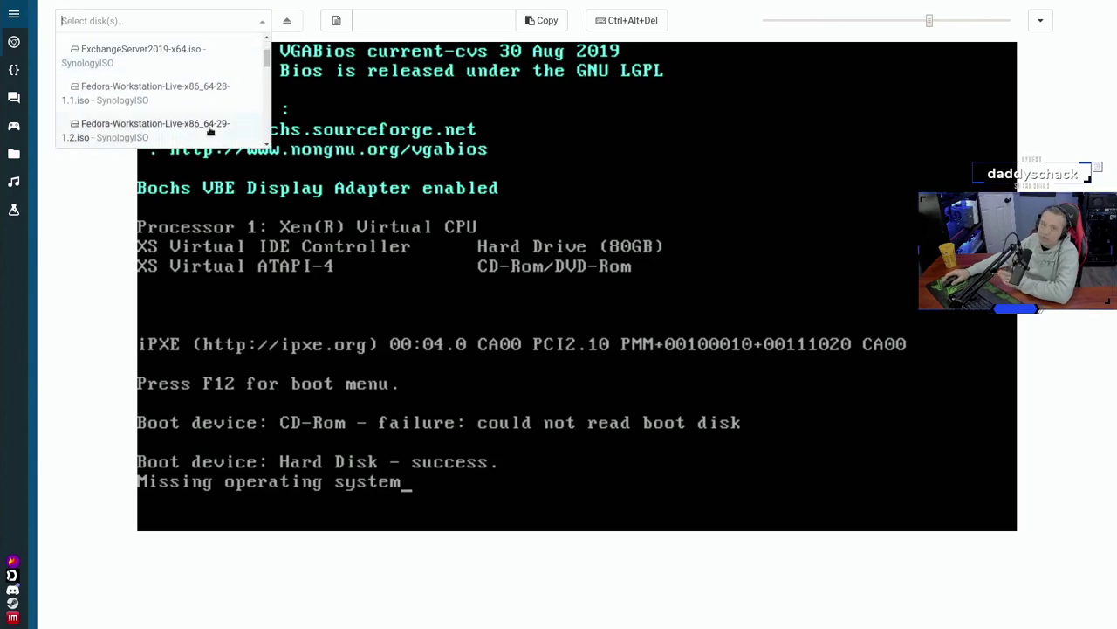
scroll(210, 129, down, 3)
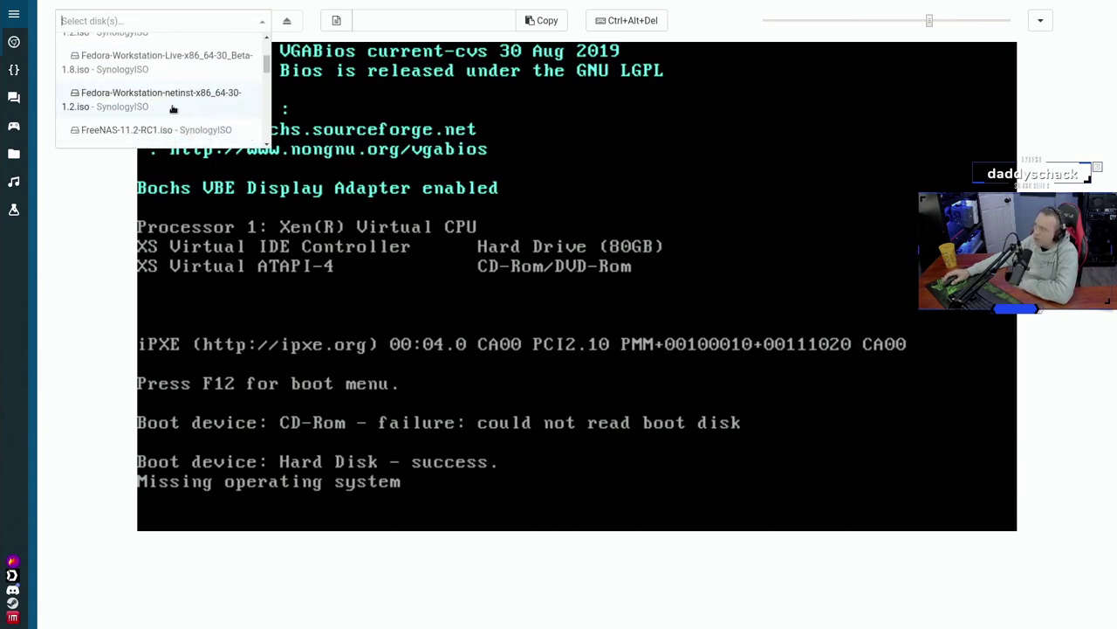
scroll(174, 110, down, 3)
scroll(144, 84, down, 8)
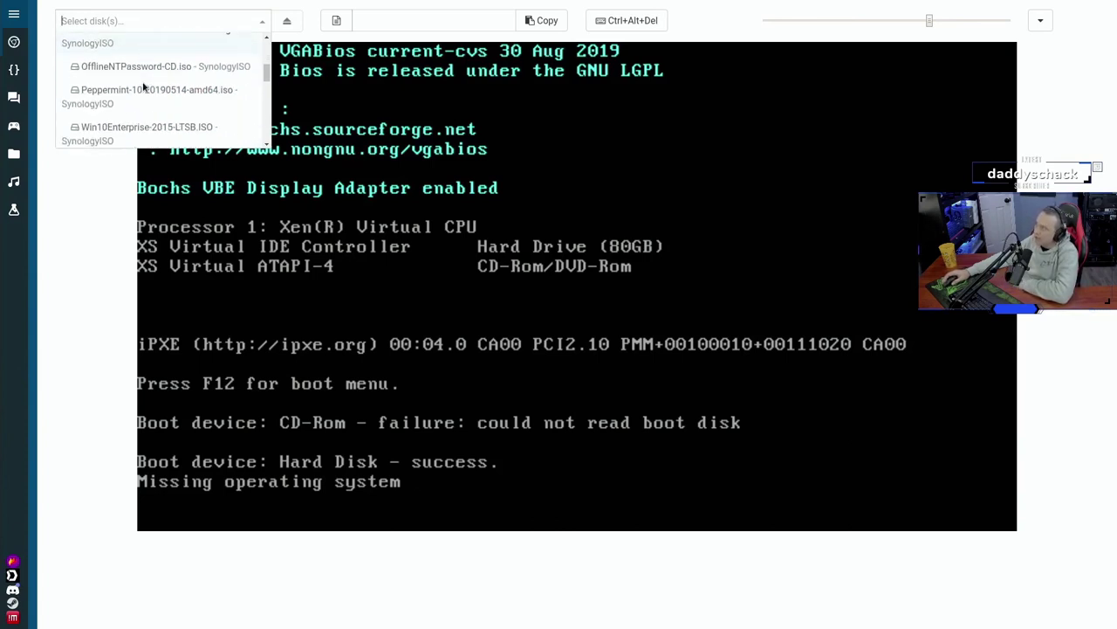
scroll(144, 84, down, 5)
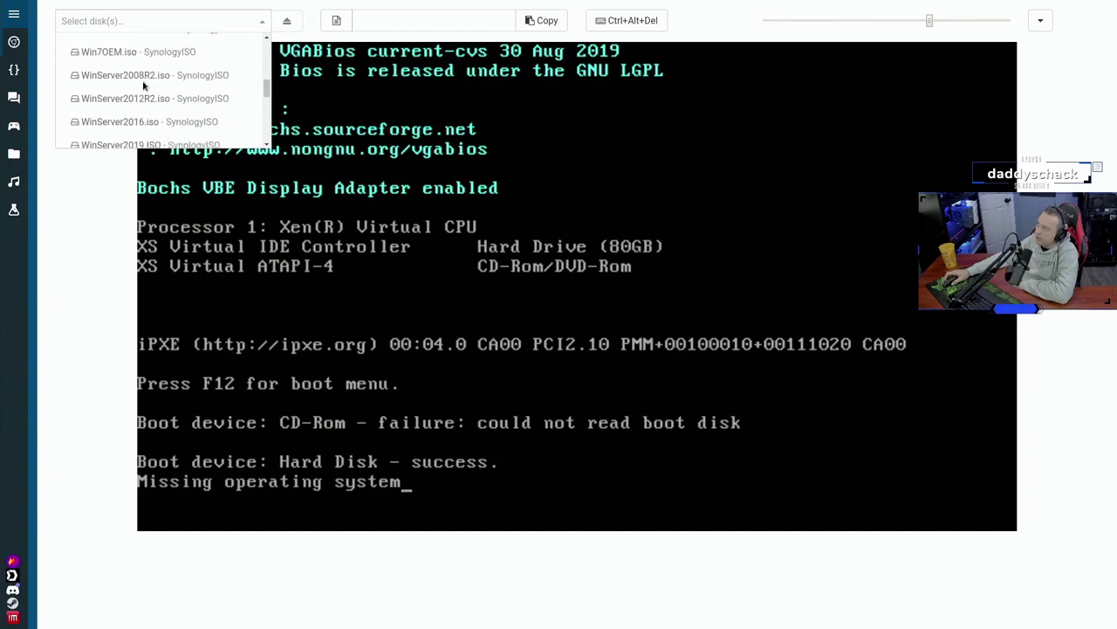
click(150, 89)
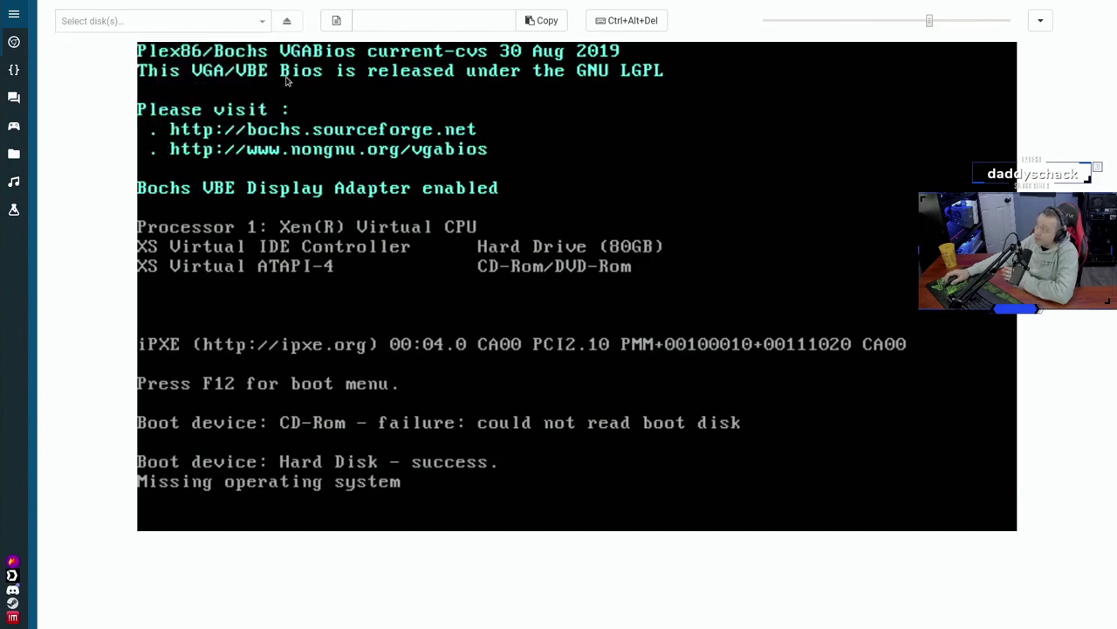
Load the archlinux-2019.12.01-x86_64.iso image into the virtual machine's disc drive
click(254, 22)
scroll(267, 55, down, 2)
scroll(267, 55, down, 2)
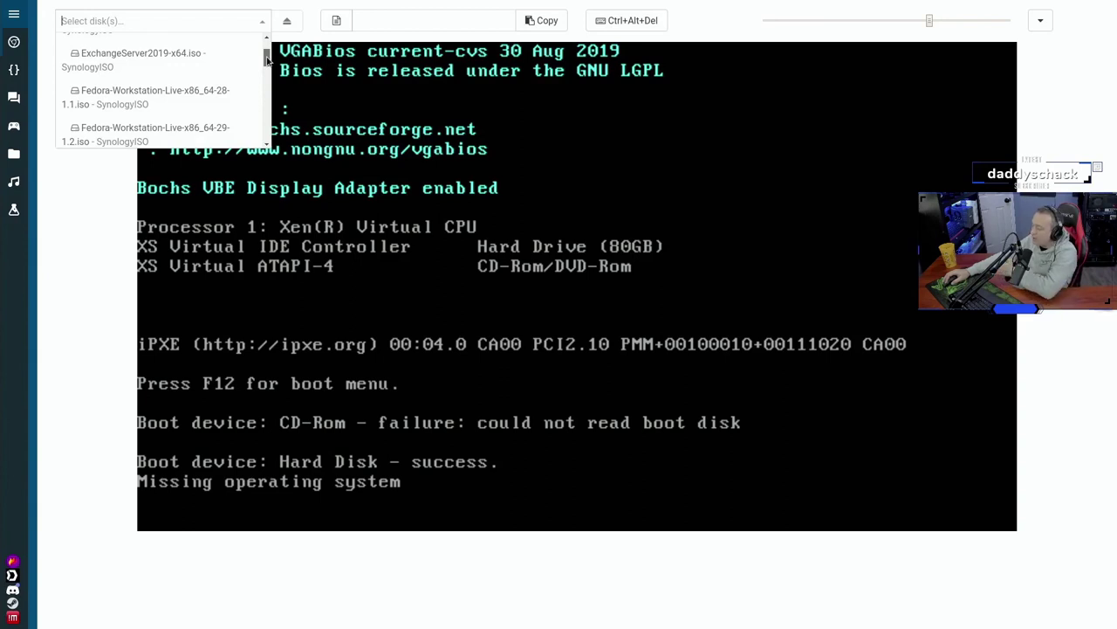
drag(267, 59, 267, 75)
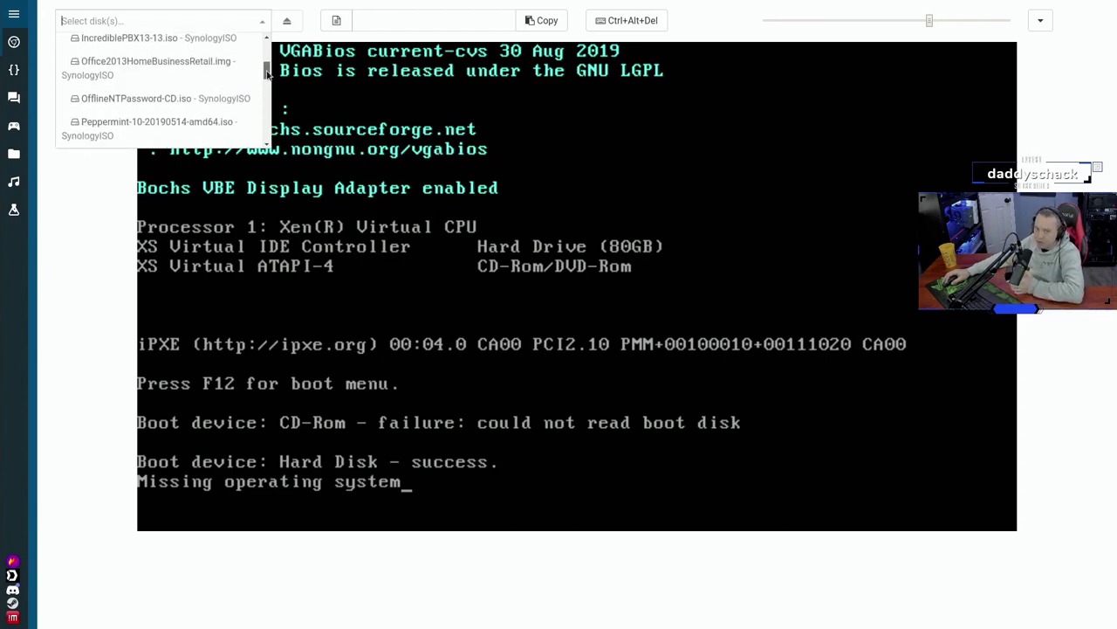
drag(267, 75, 267, 96)
click(133, 119)
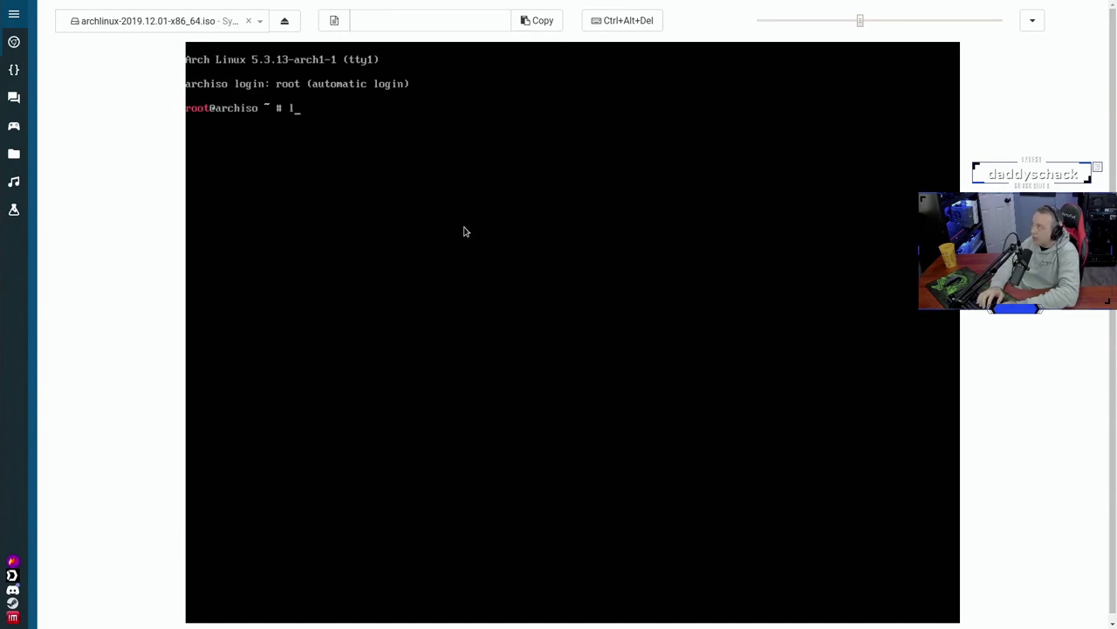
List the block devices with lsblk and mount the 30G partition /dev/xvda1 at /mnt
text(sblk)
key(Return)
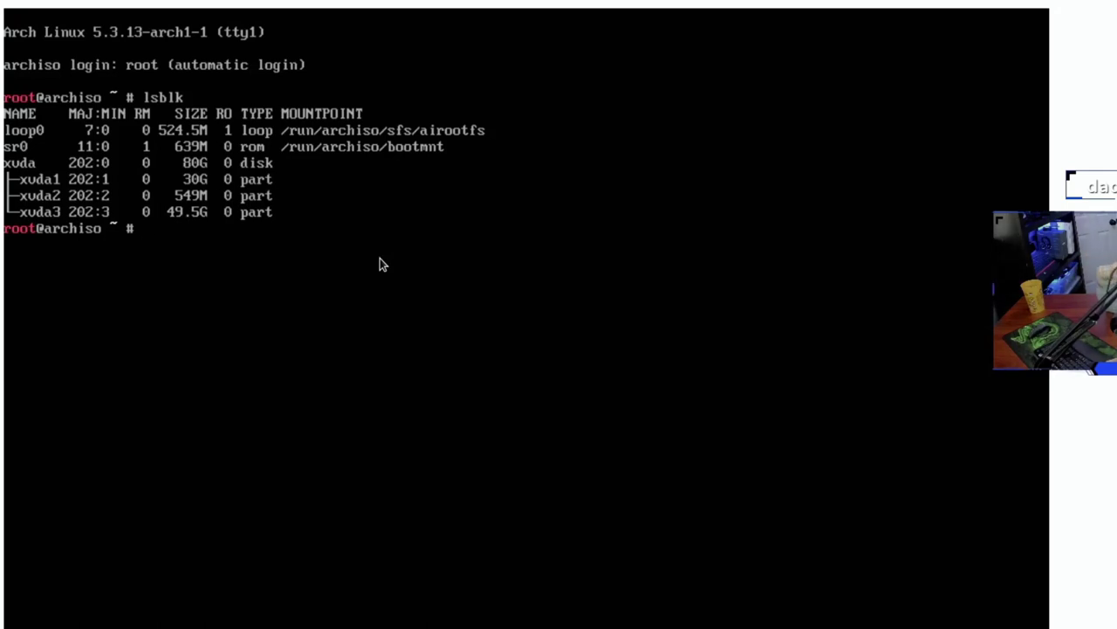
text(mount)
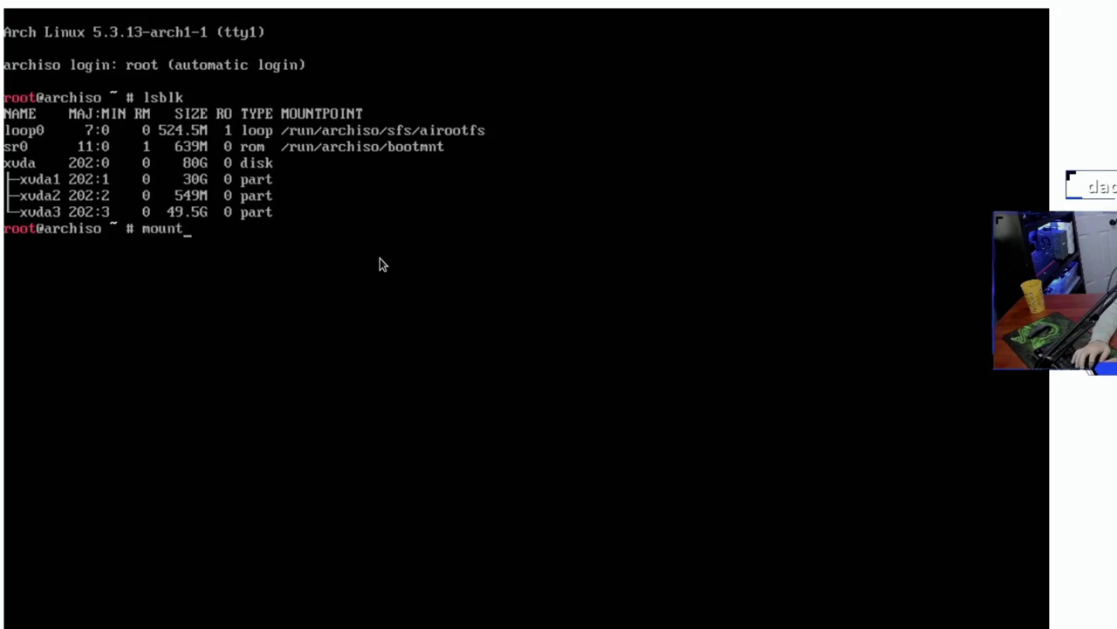
text( /dev/x)
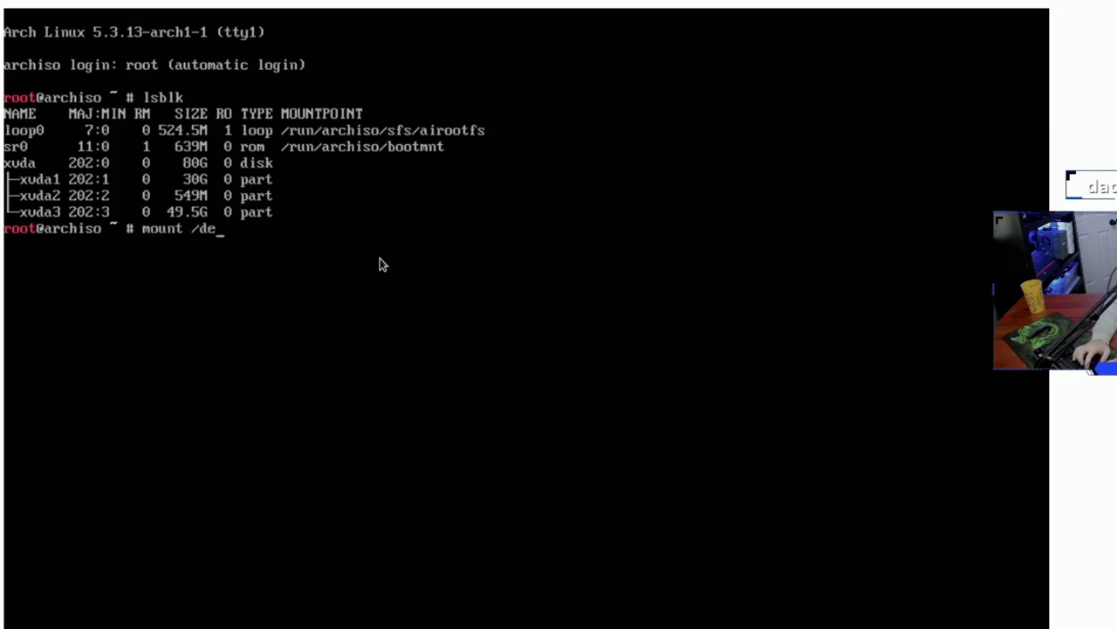
key(BackSpace)
text(xvda1)
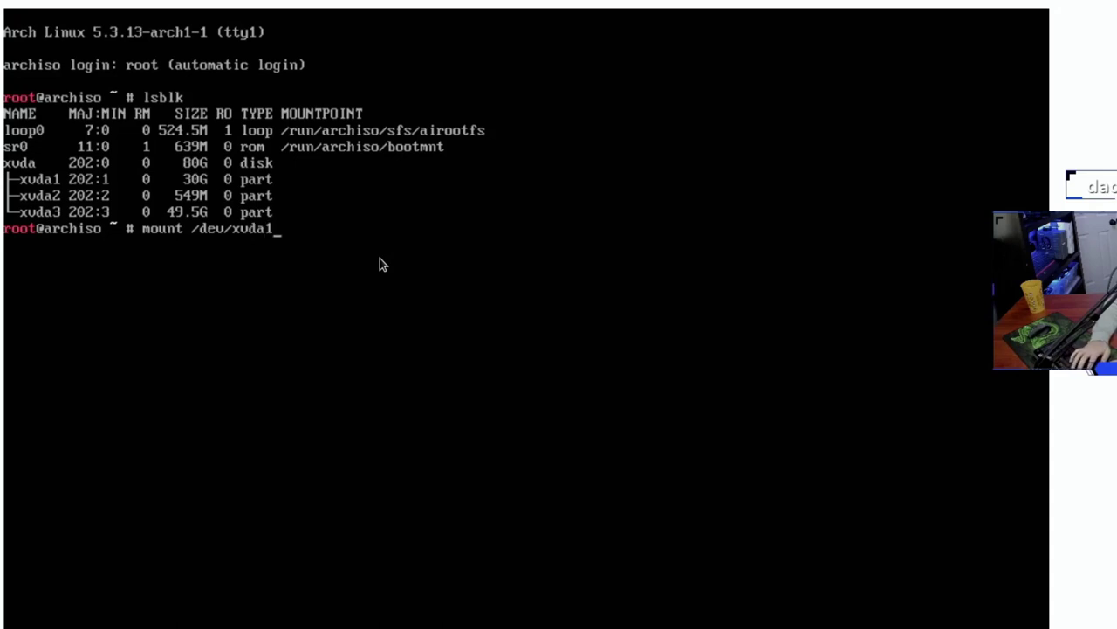
text( /mnt)
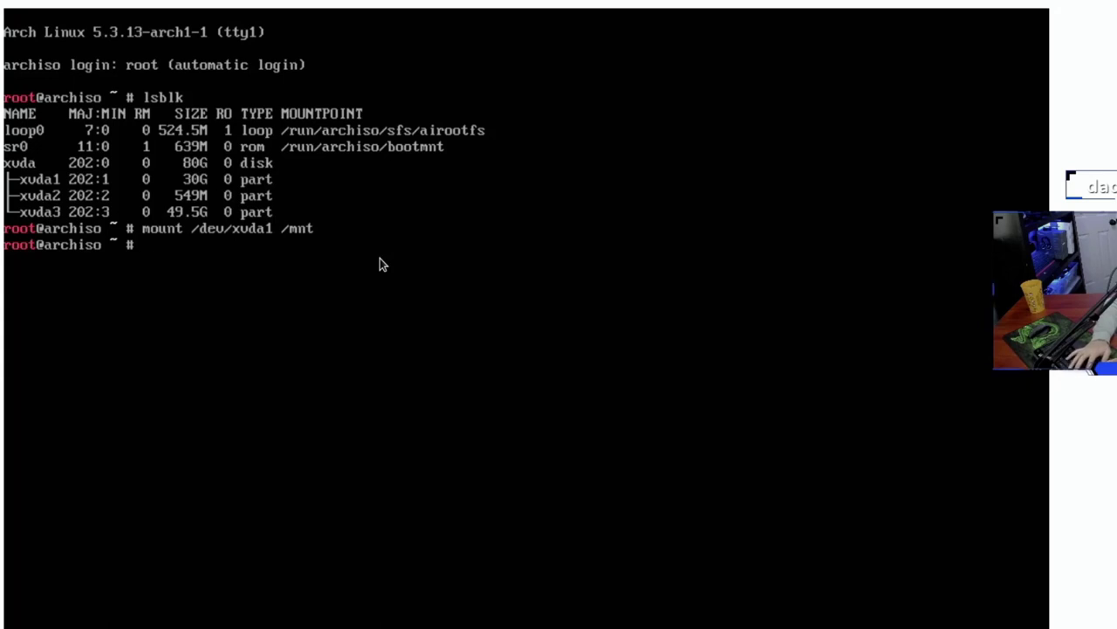
Change root into the mounted Linux system at /mnt with arch-chroot
text(rch)
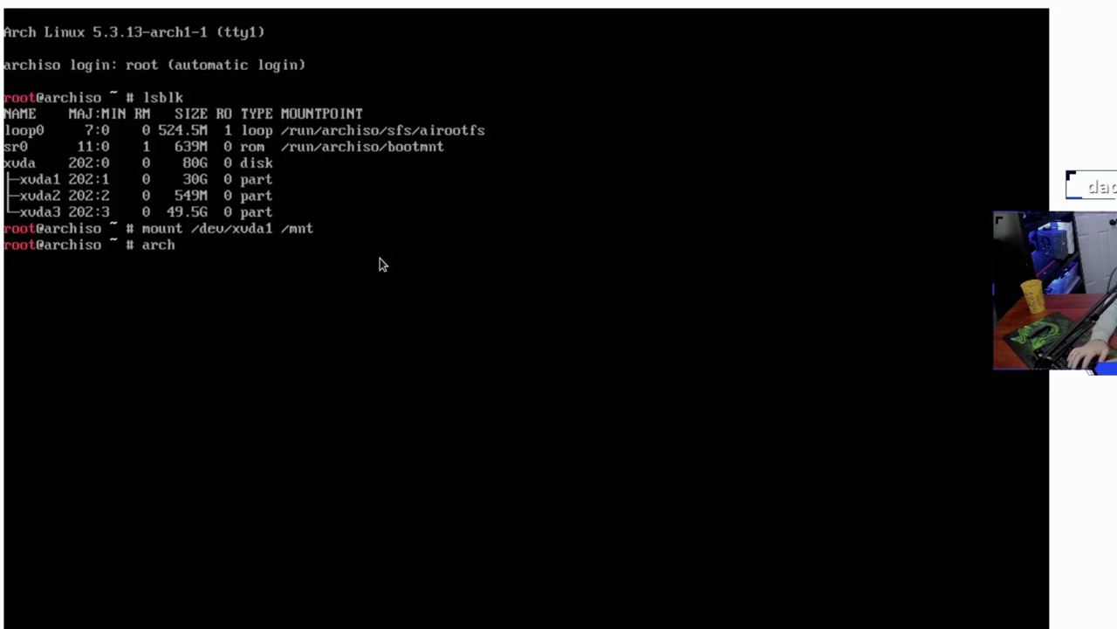
text(-chroot /mnt)
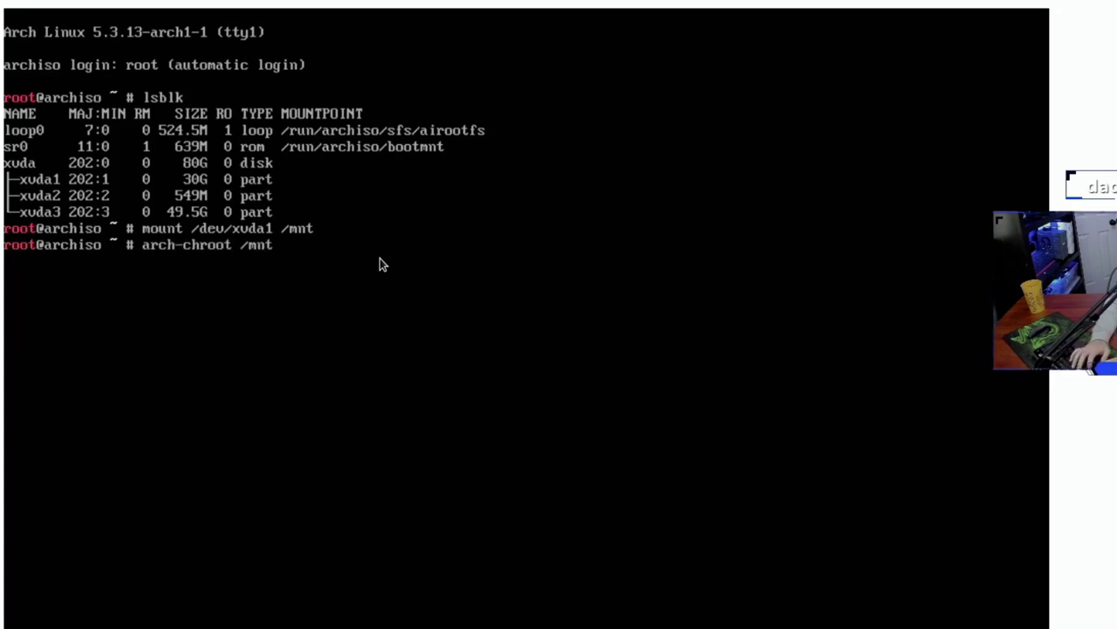
key(Return)
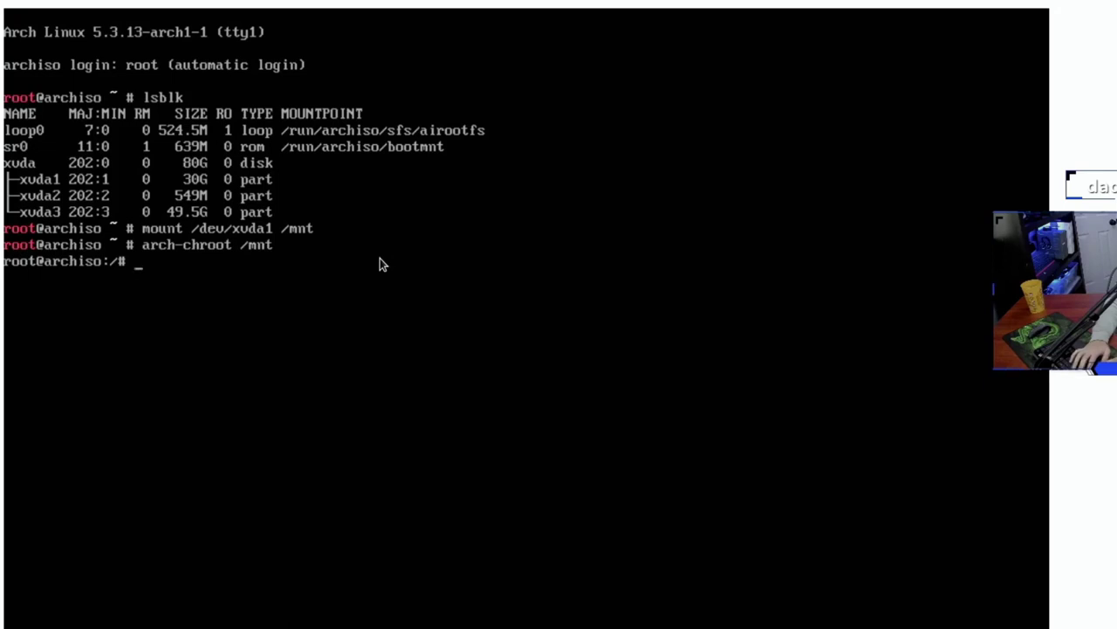
Try to install GRUB to the disk /dev/xvda with the grub-install command
text(grub-install)
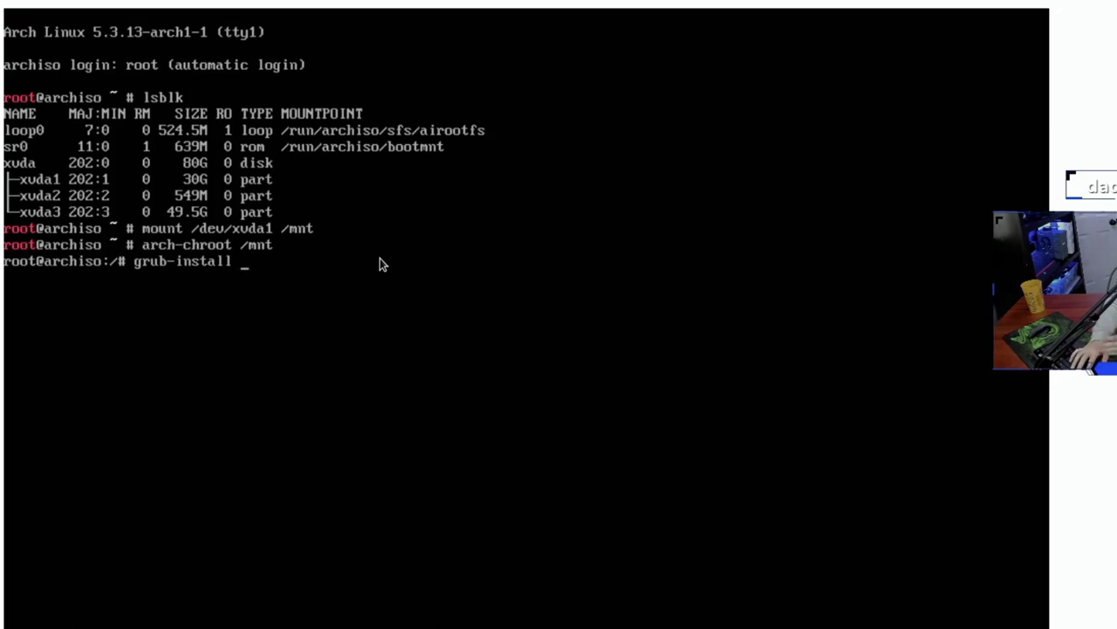
text( /dev)
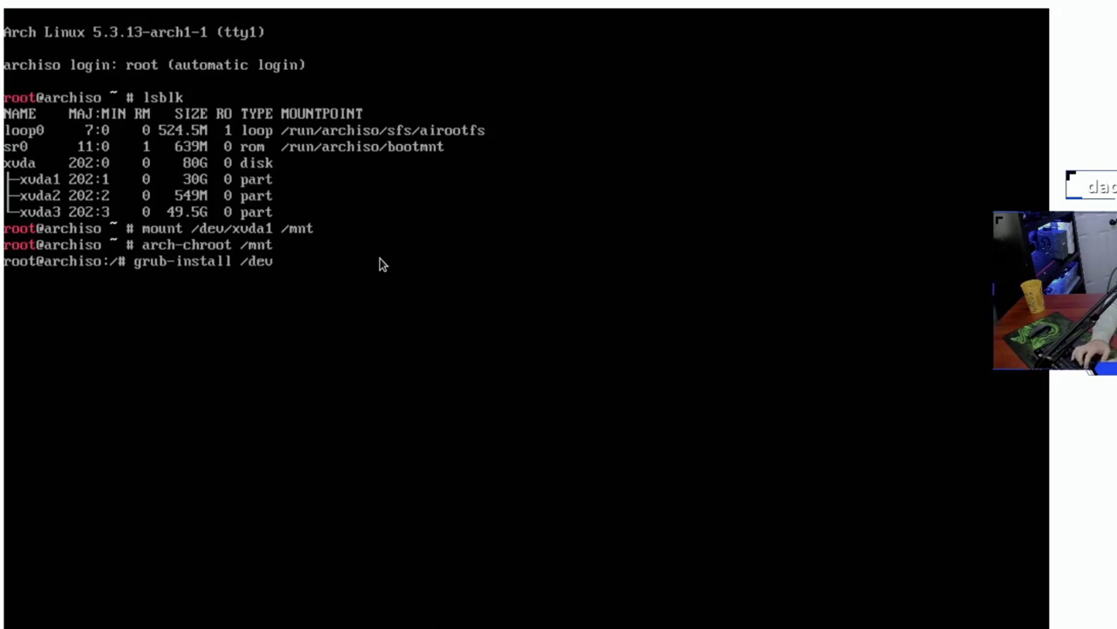
text(/xvda)
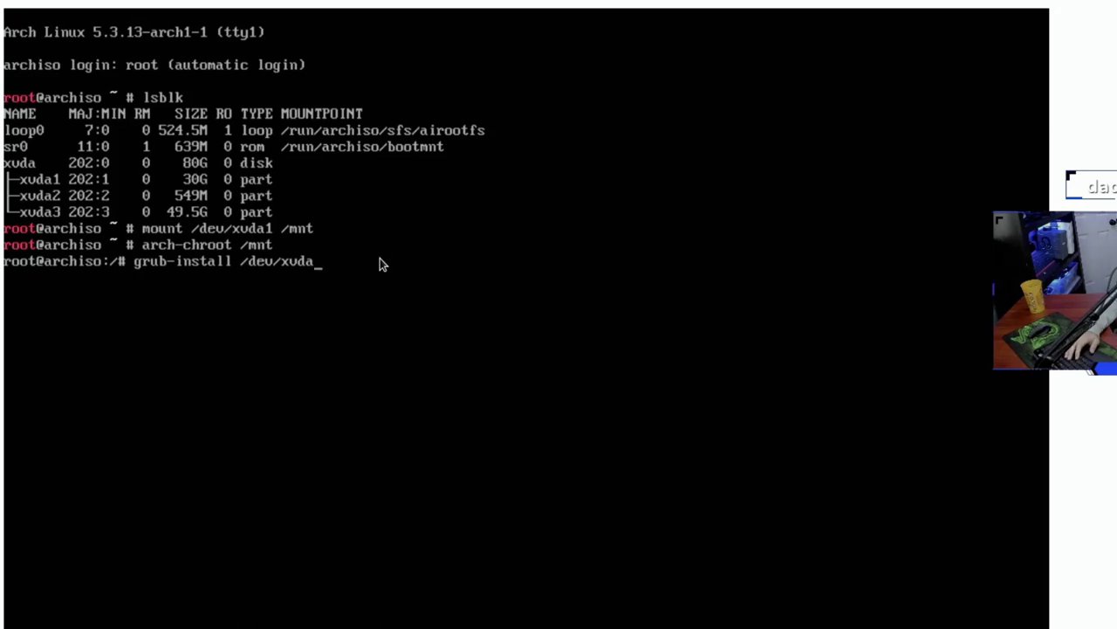
key(Return)
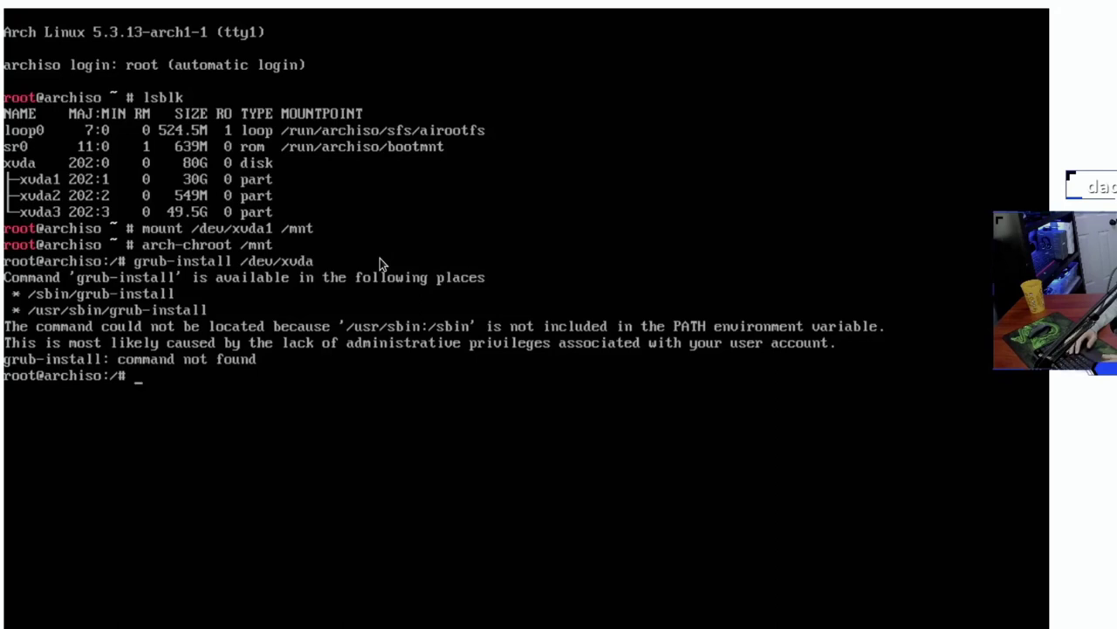
Install GRUB to /dev/xvda using the full command path /sbin/grub-install
key(Up)
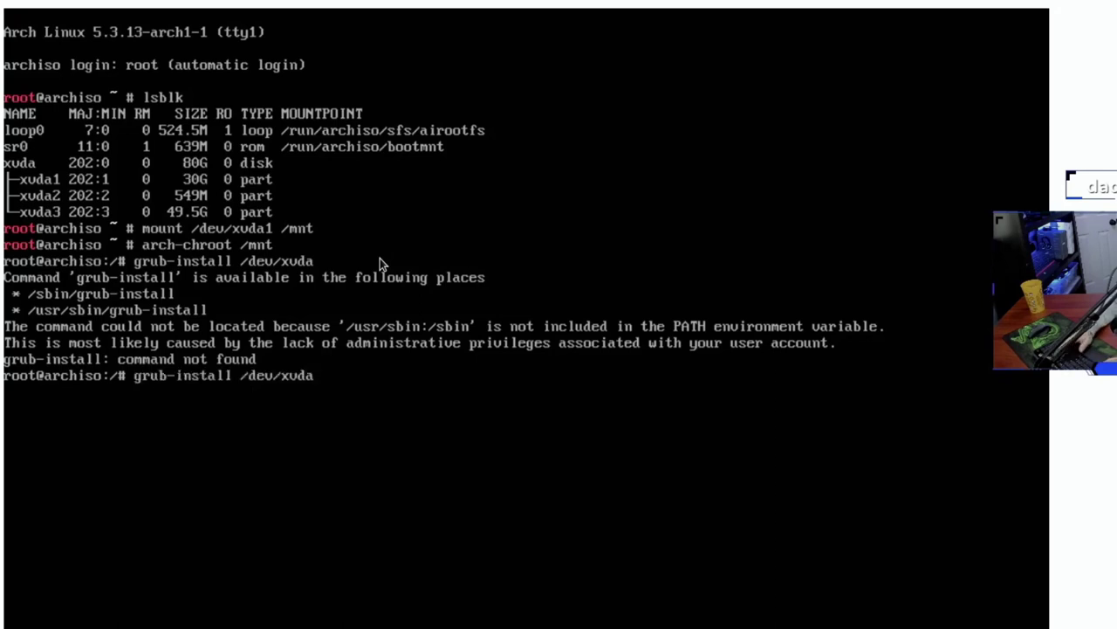
text(/sbi)
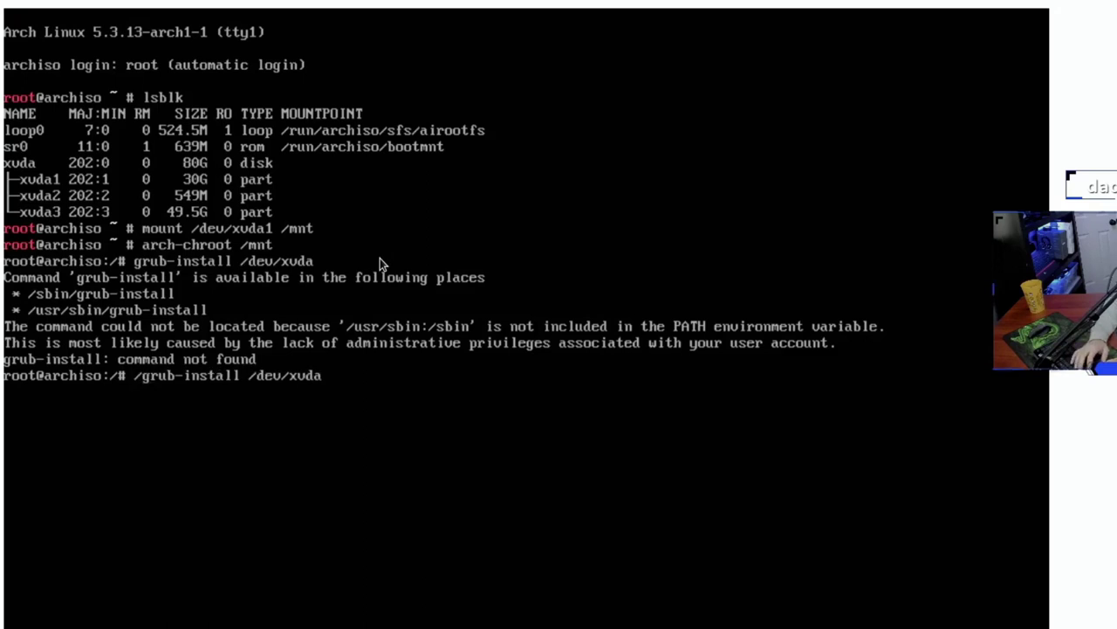
text(n/)
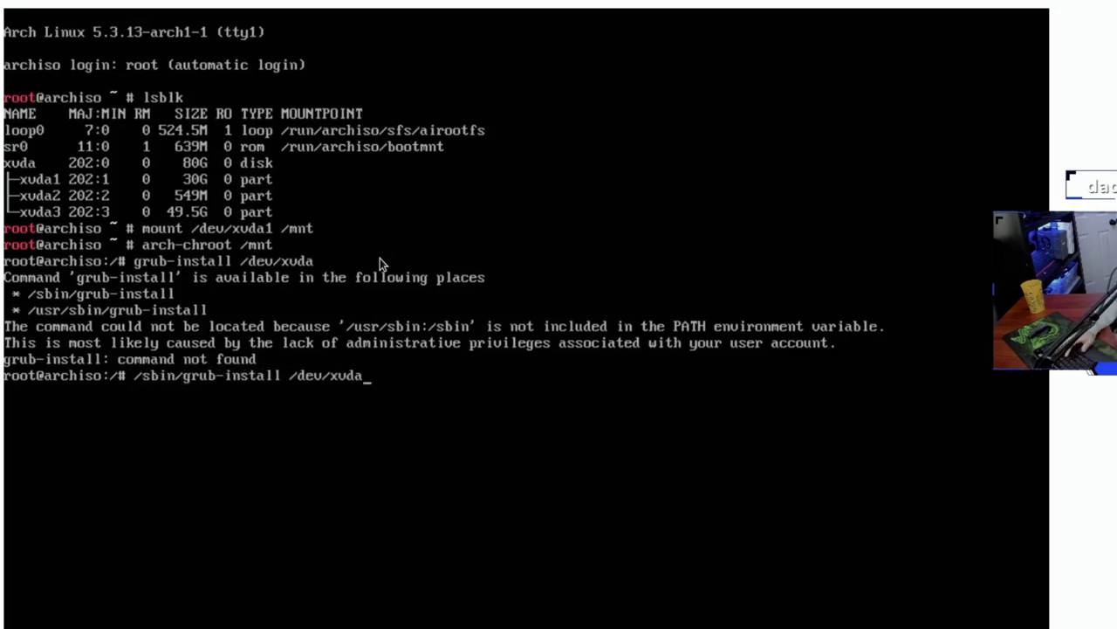
key(Return)
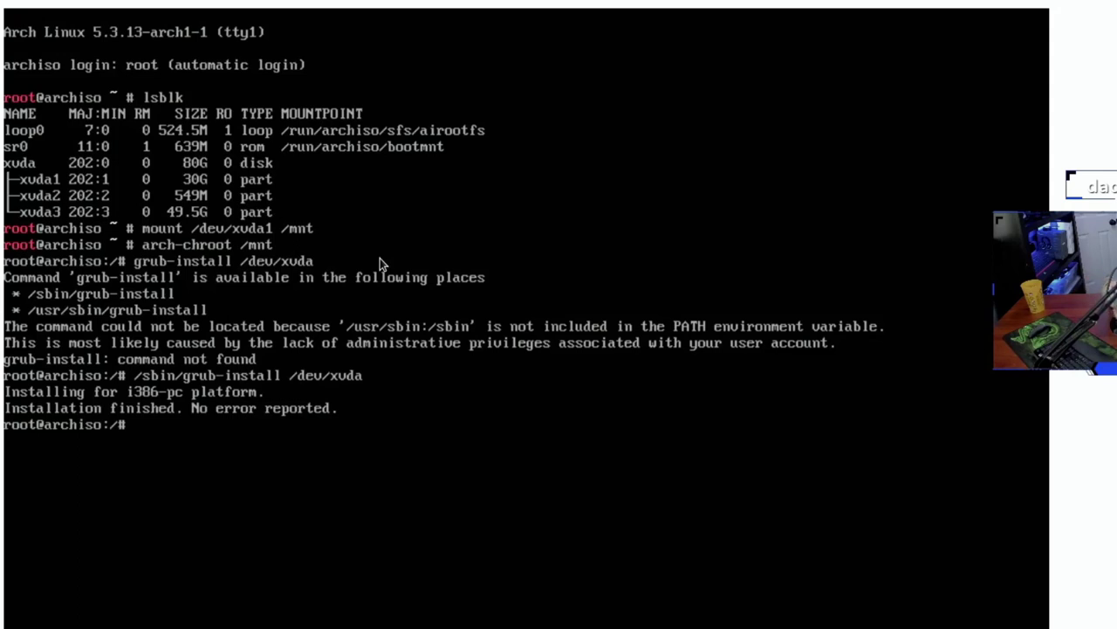
Exit the chroot environment and return to the Arch live shell
text(e)
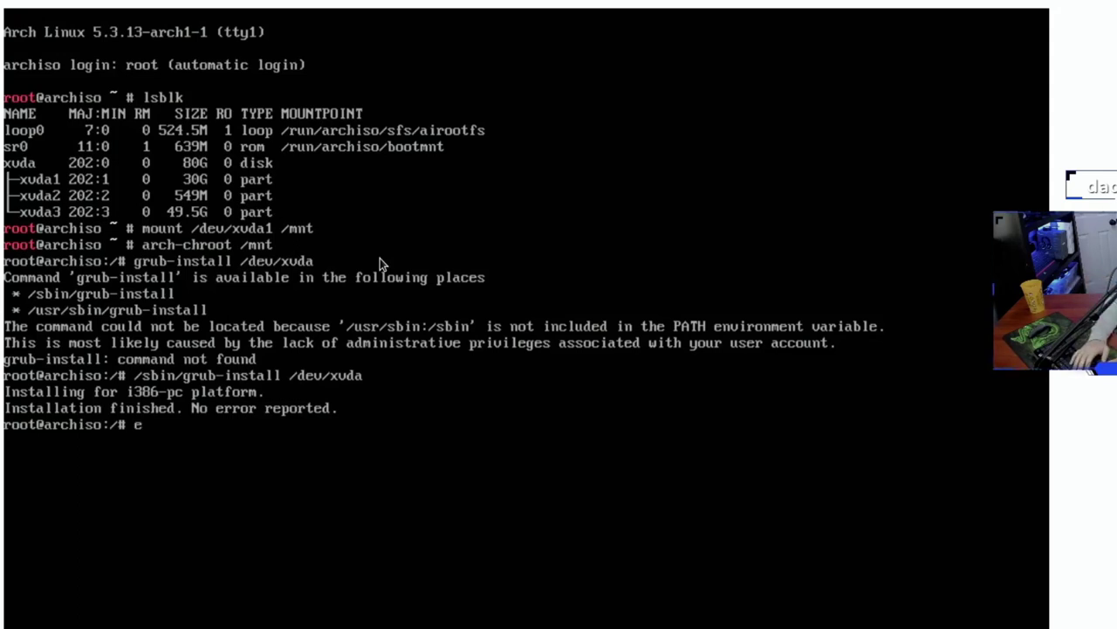
text(xit)
key(Return)
Unmount all file systems with umount -a and reboot the virtual machine
text(un)
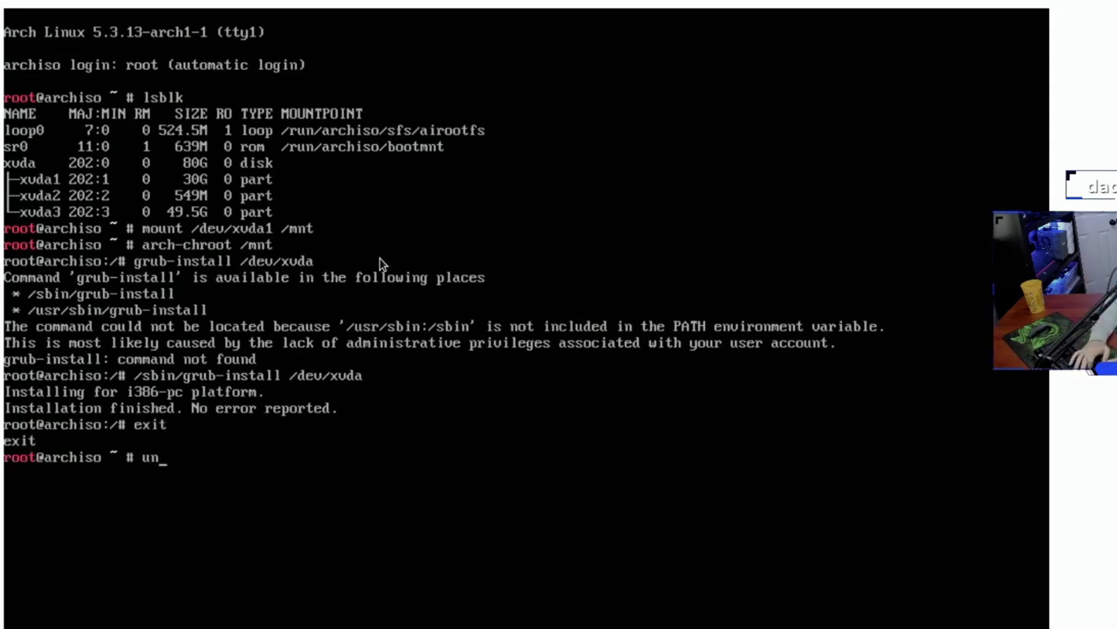
text(mou)
key(BackSpace)
key(BackSpace)
key(BackSpace)
text(mount -a)
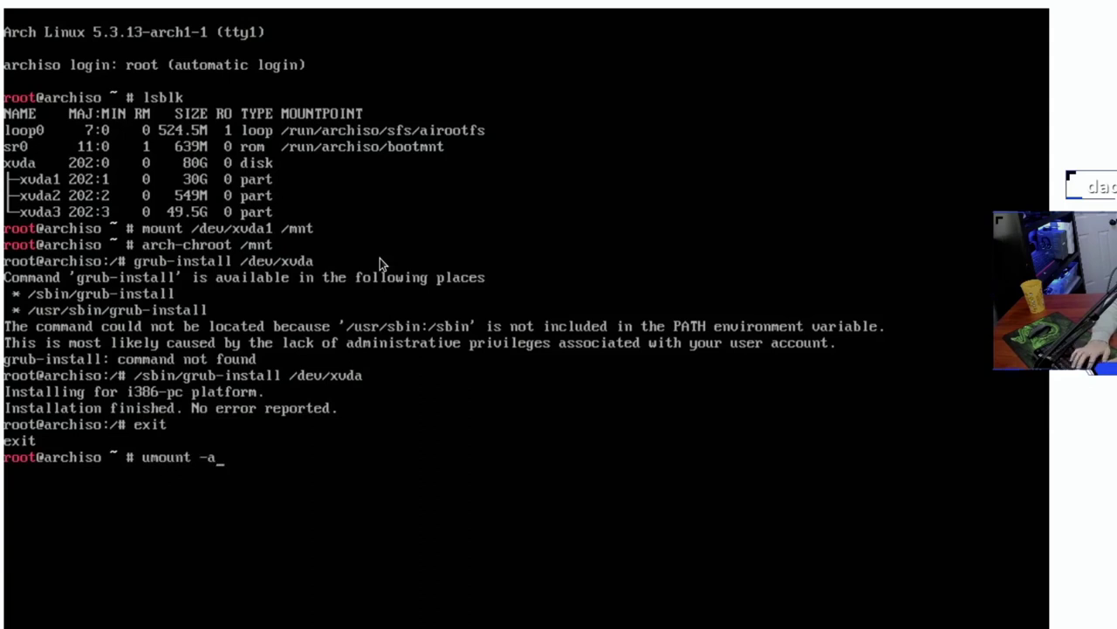
key(Return)
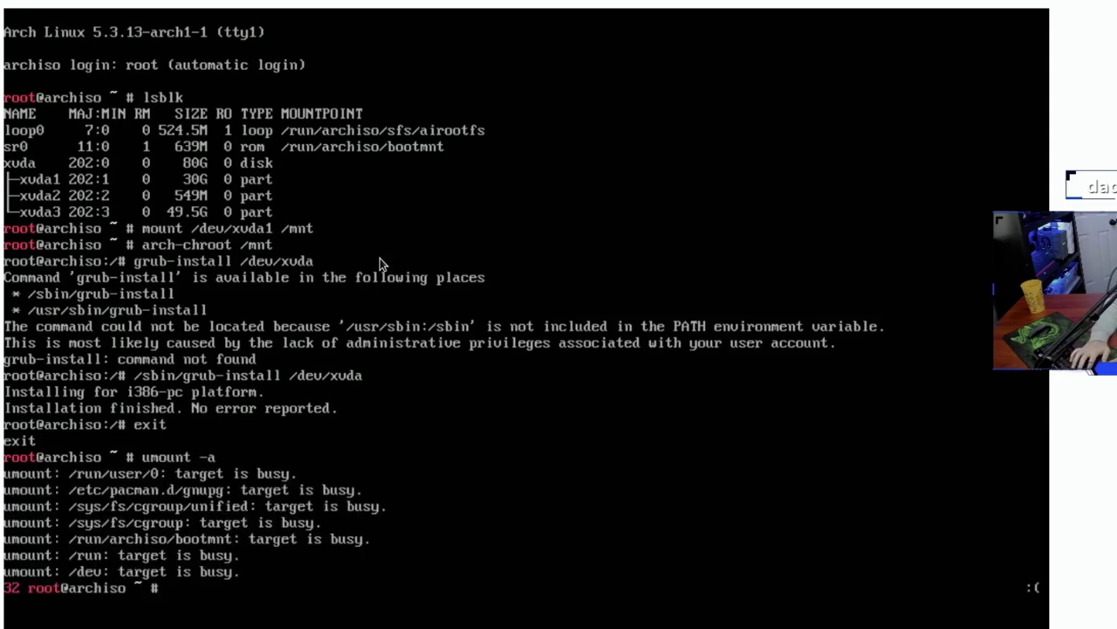
text(reboot)
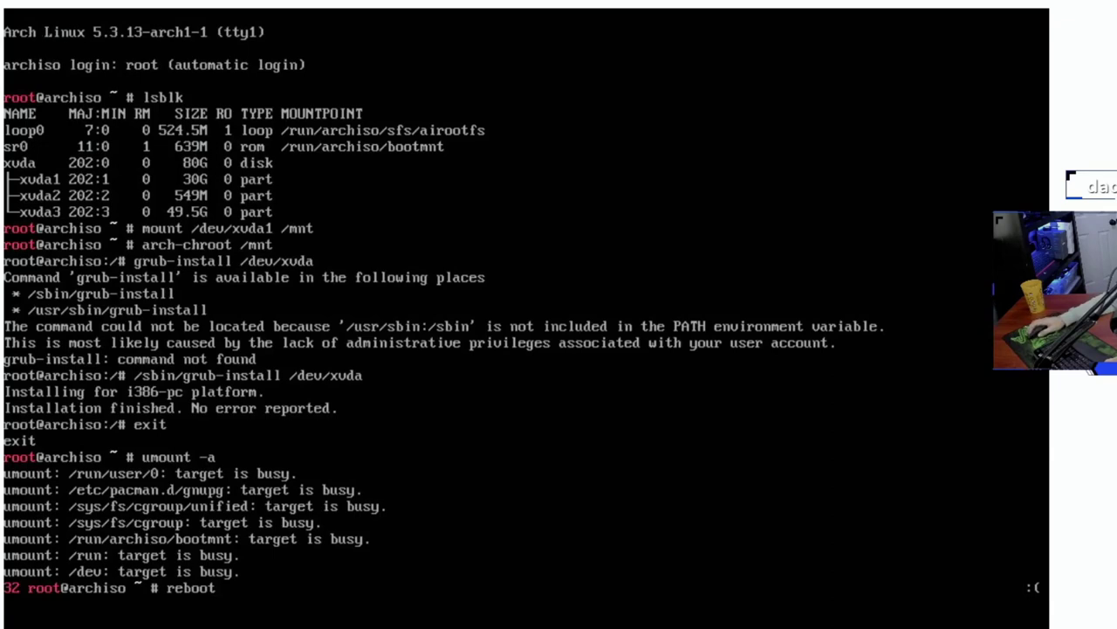
key(Return)
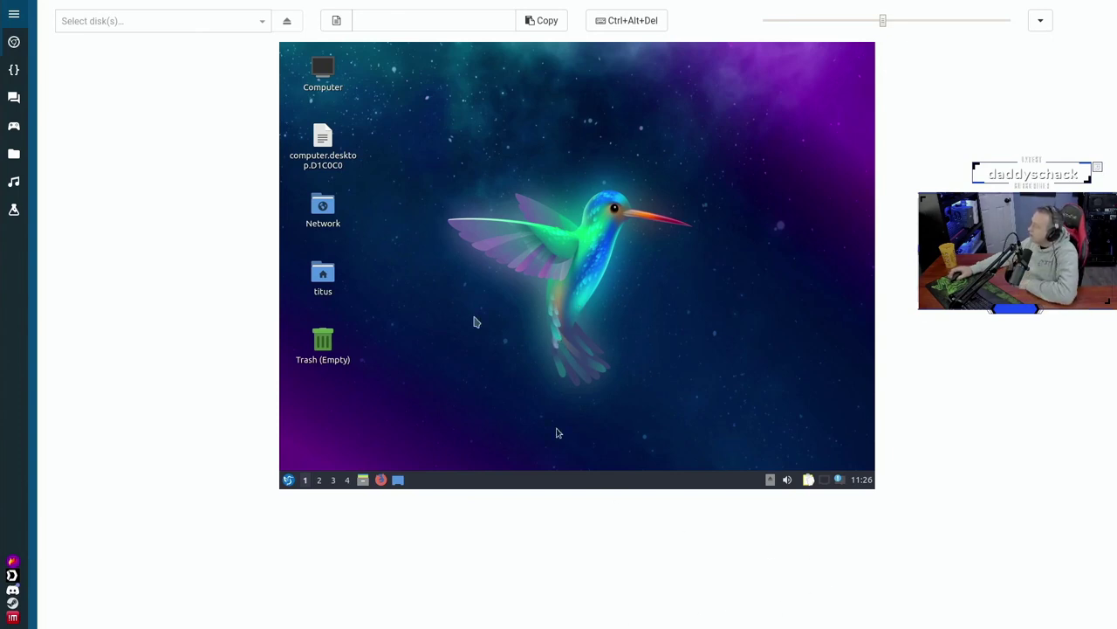
Open a terminal in Lubuntu and install the grub-customizer package with apt, accepting the installation
click(260, 526)
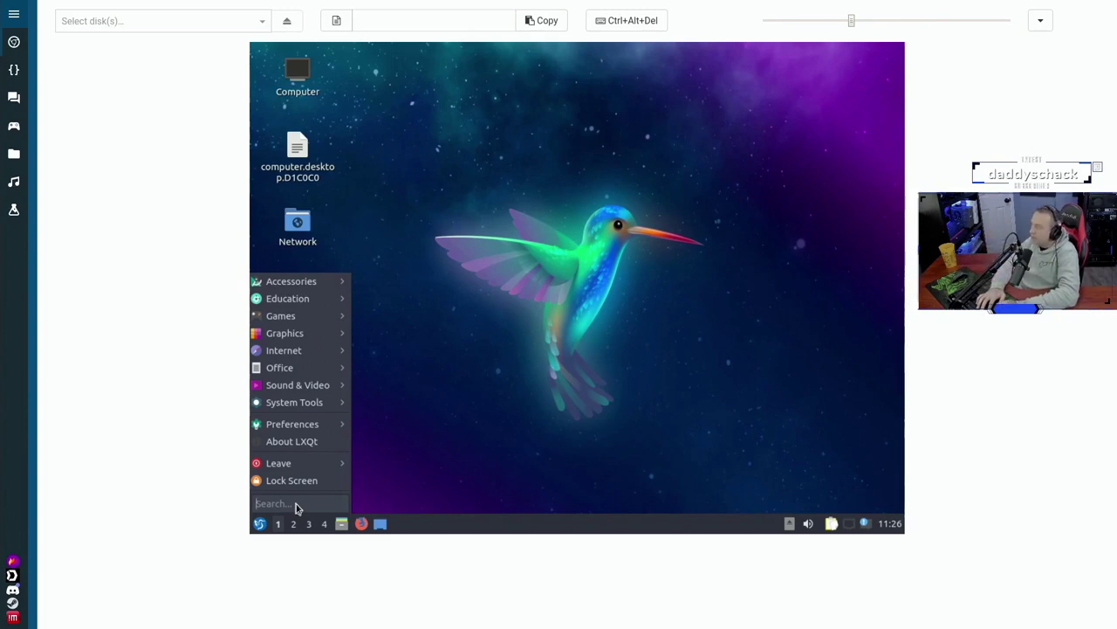
text(ter)
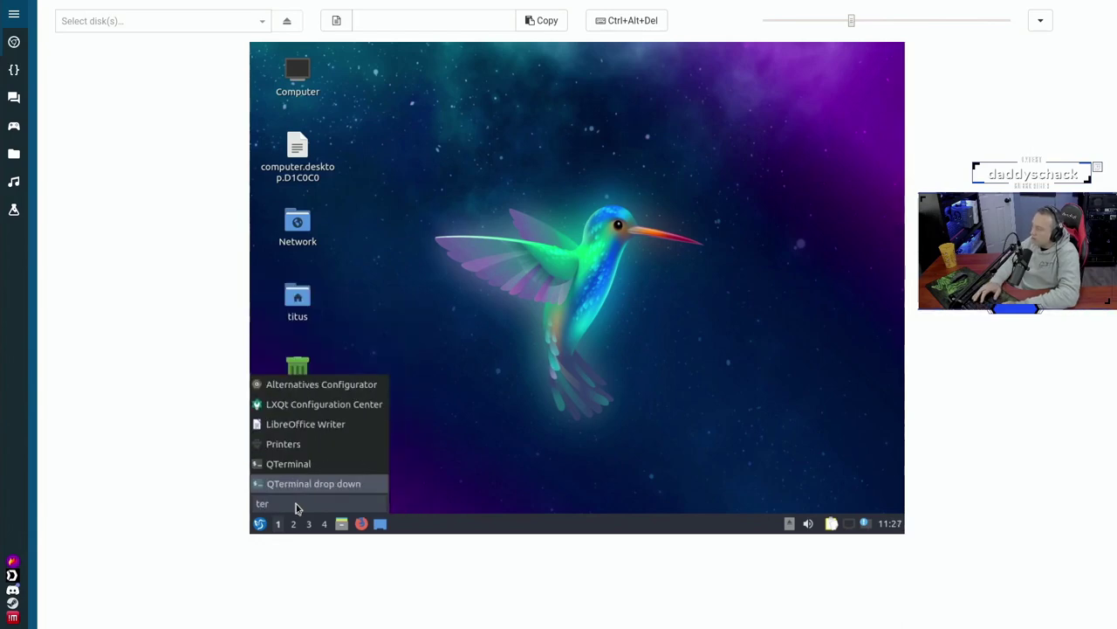
key(Return)
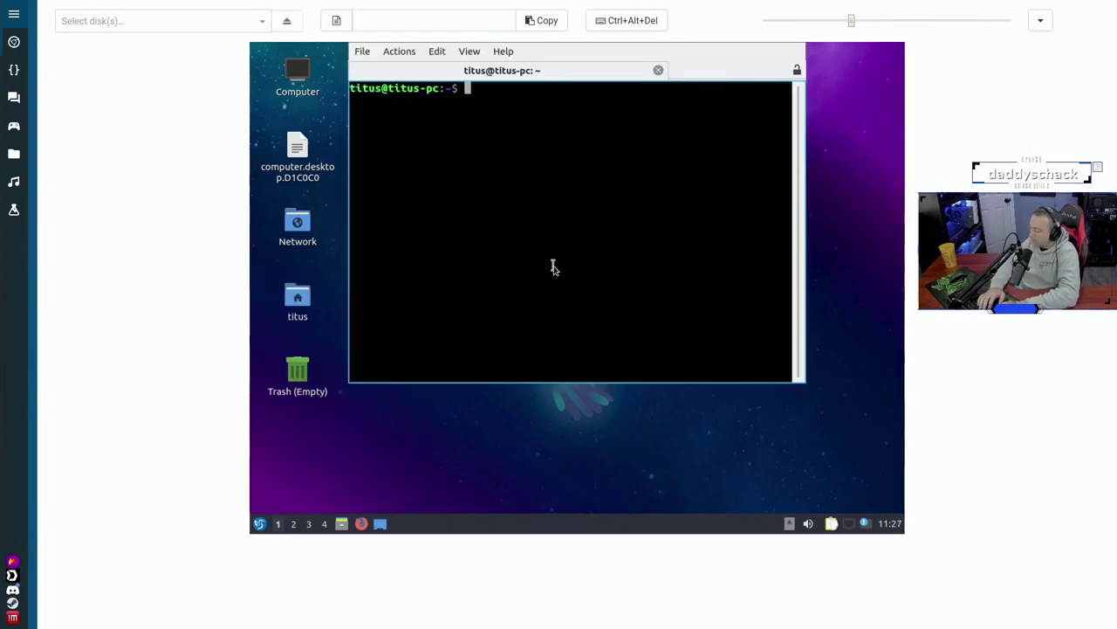
text(sudo apt inst)
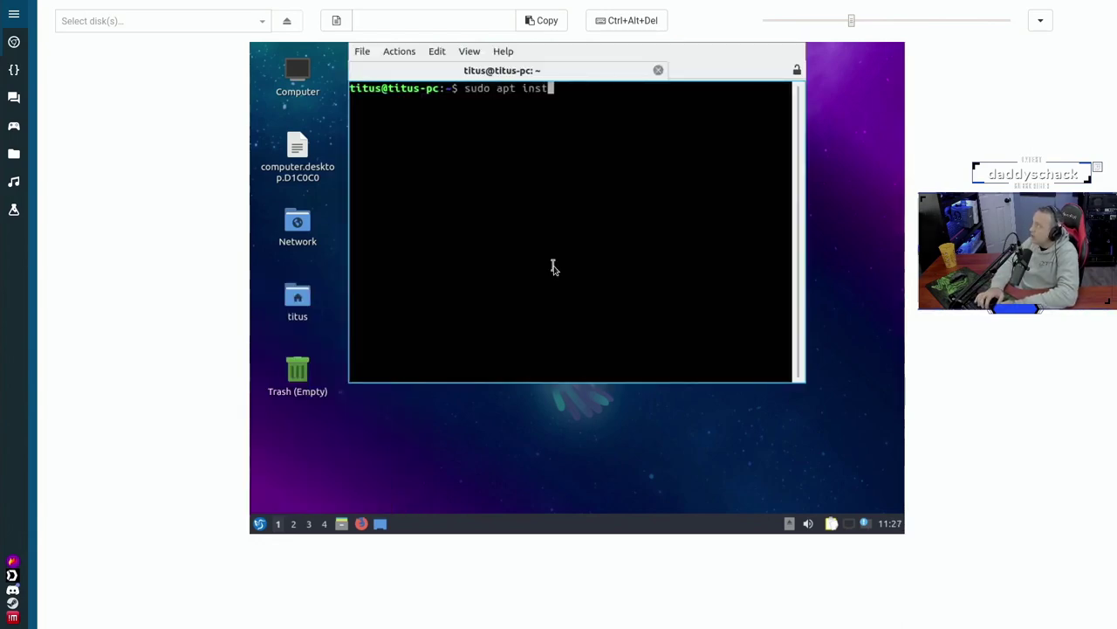
text(all grub-cus)
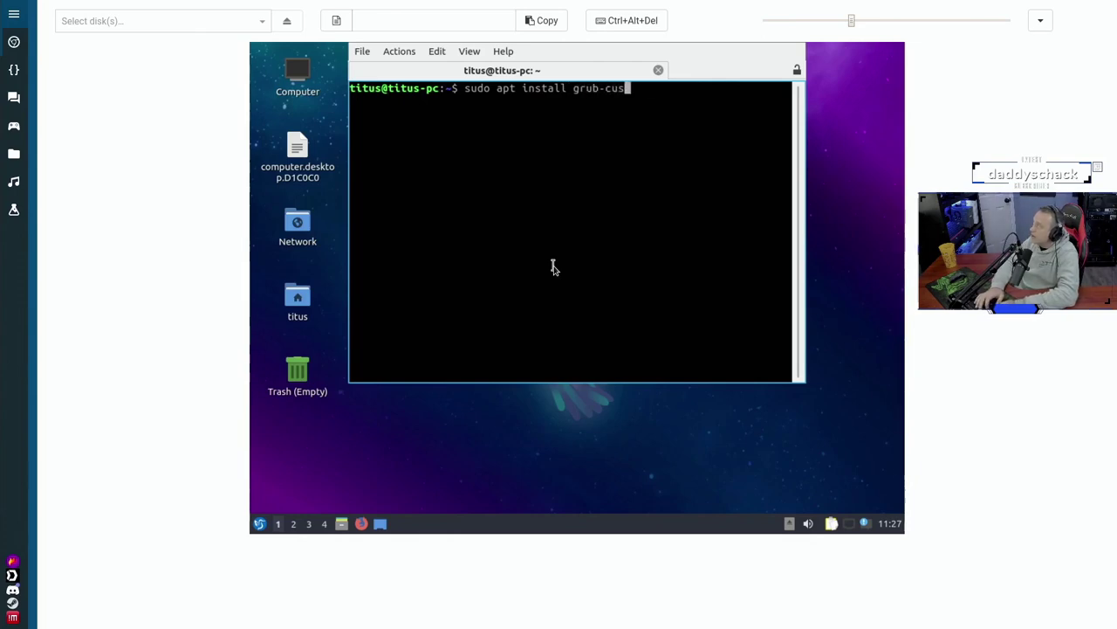
text(tomizer)
key(Return)
key(Return)
key(Return)
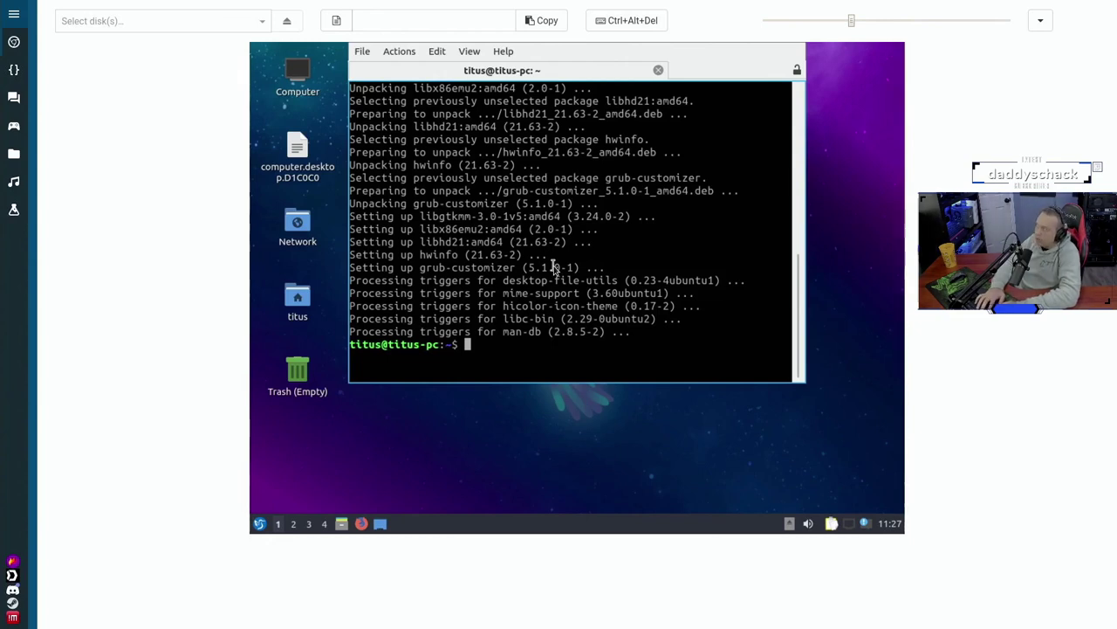
Install the os-prober package with apt and close the terminal
key(Up)
key(BackSpace)
key(BackSpace)
key(BackSpace)
key(BackSpace)
key(BackSpace)
key(BackSpace)
key(BackSpace)
key(BackSpace)
key(BackSpace)
key(BackSpace)
key(BackSpace)
key(BackSpace)
key(BackSpace)
key(BackSpace)
key(BackSpace)
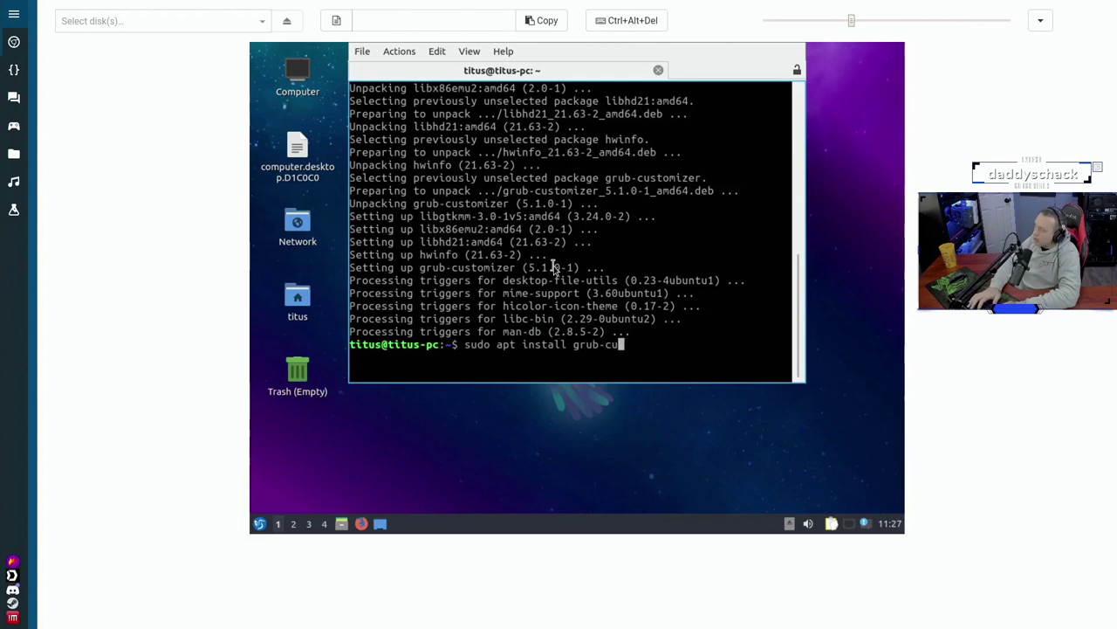
text(os-prober)
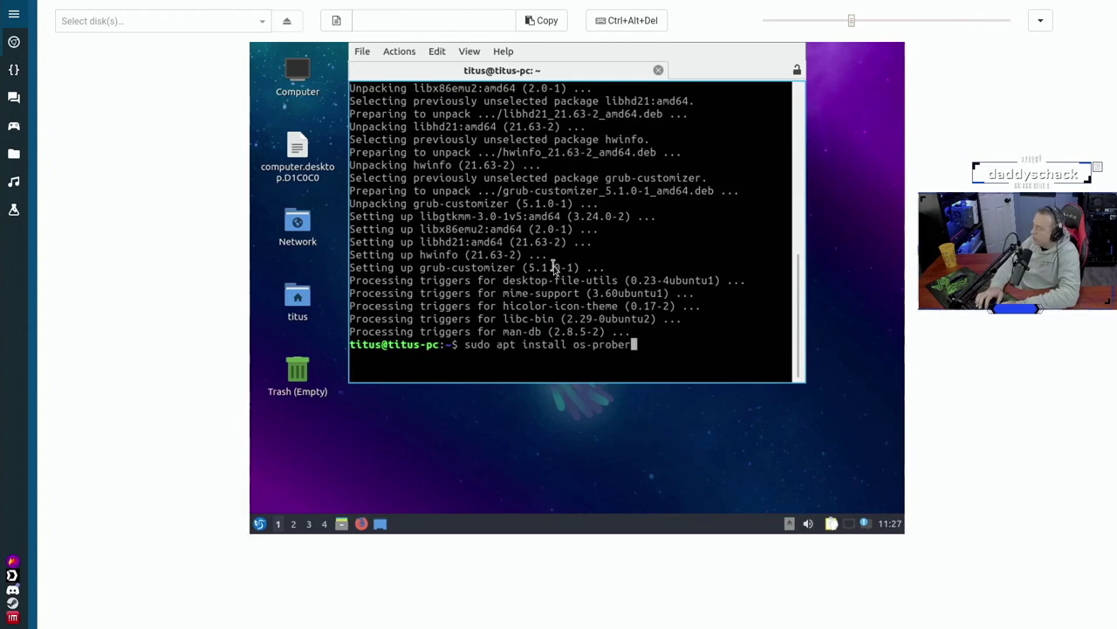
key(Return)
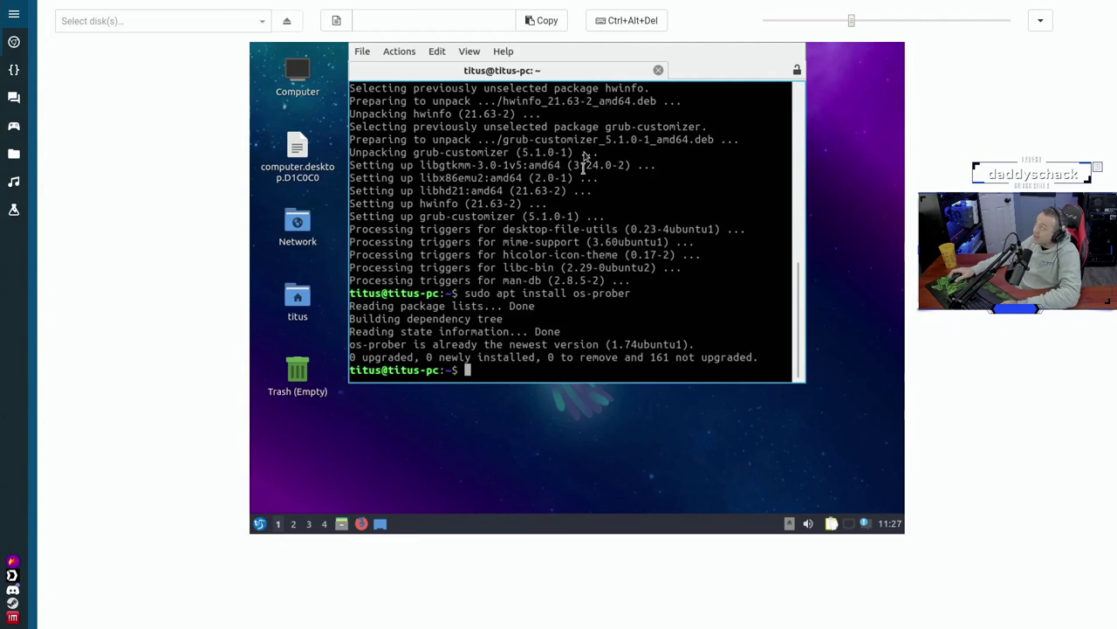
click(658, 69)
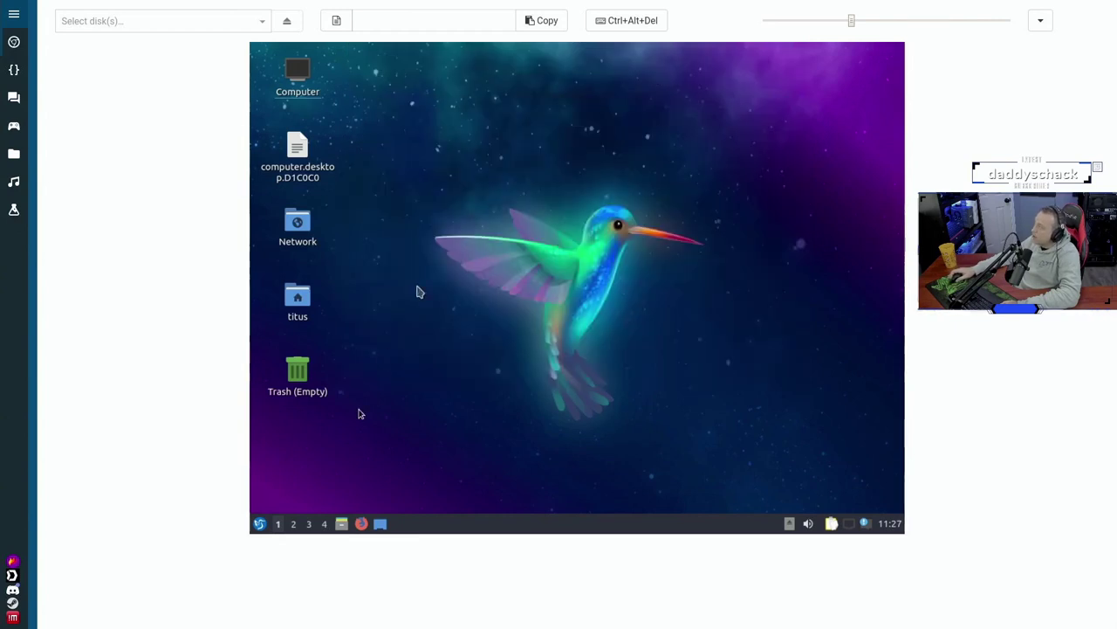
Launch Grub Customizer and authenticate with the account password
click(260, 524)
text(grub)
key(Return)
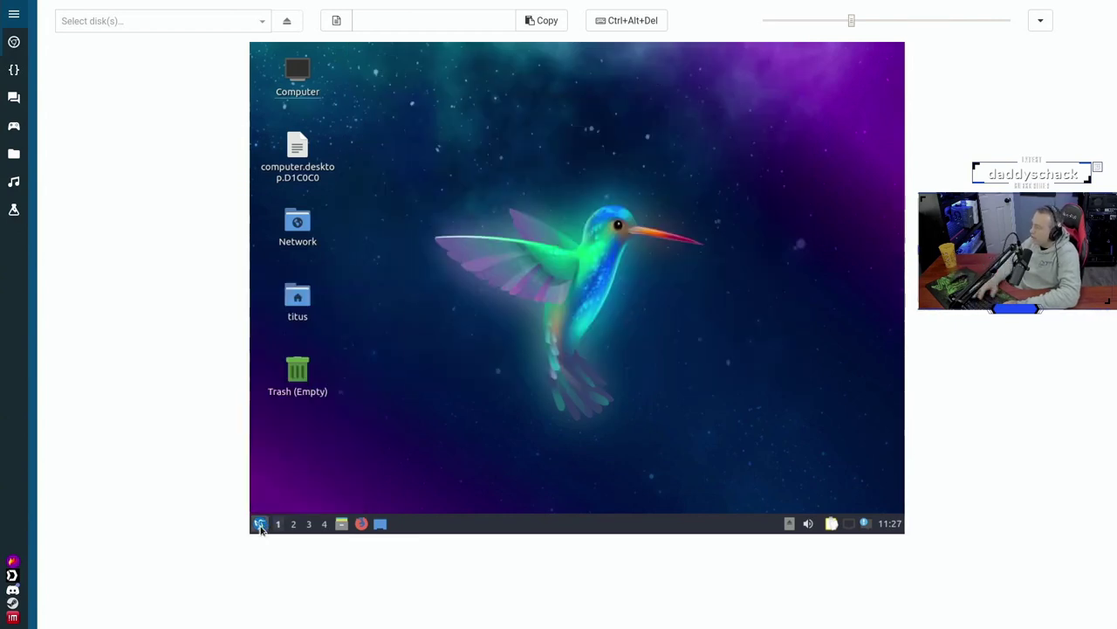
text(******)
key(Return)
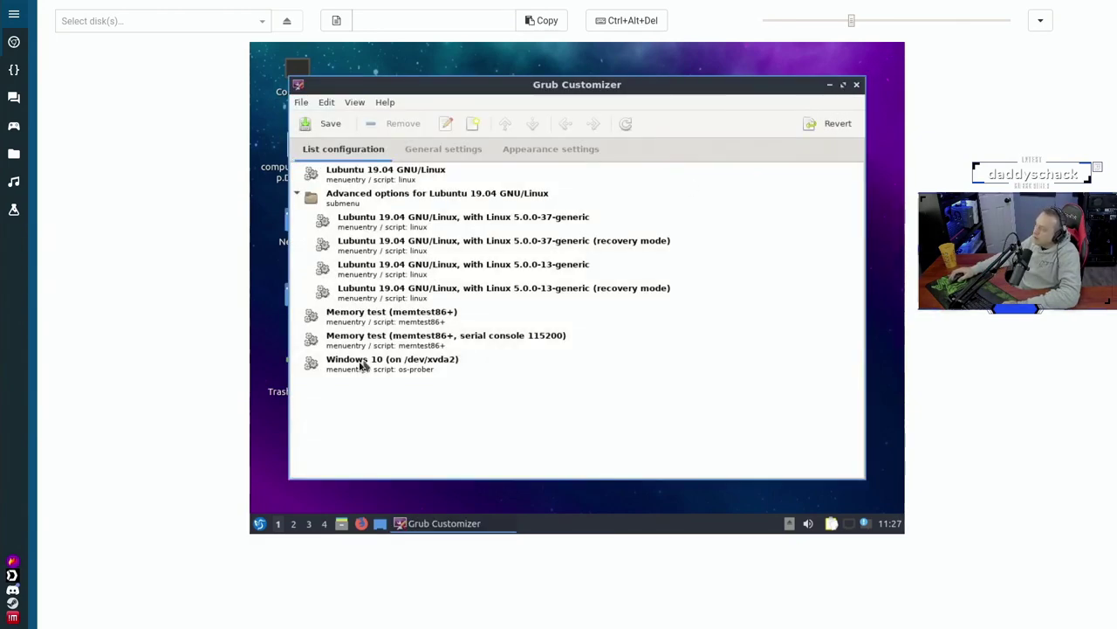
Move the Windows 10 (on /dev/xvda2) boot entry up to directly below Lubuntu 19.04 GNU/Linux
click(359, 365)
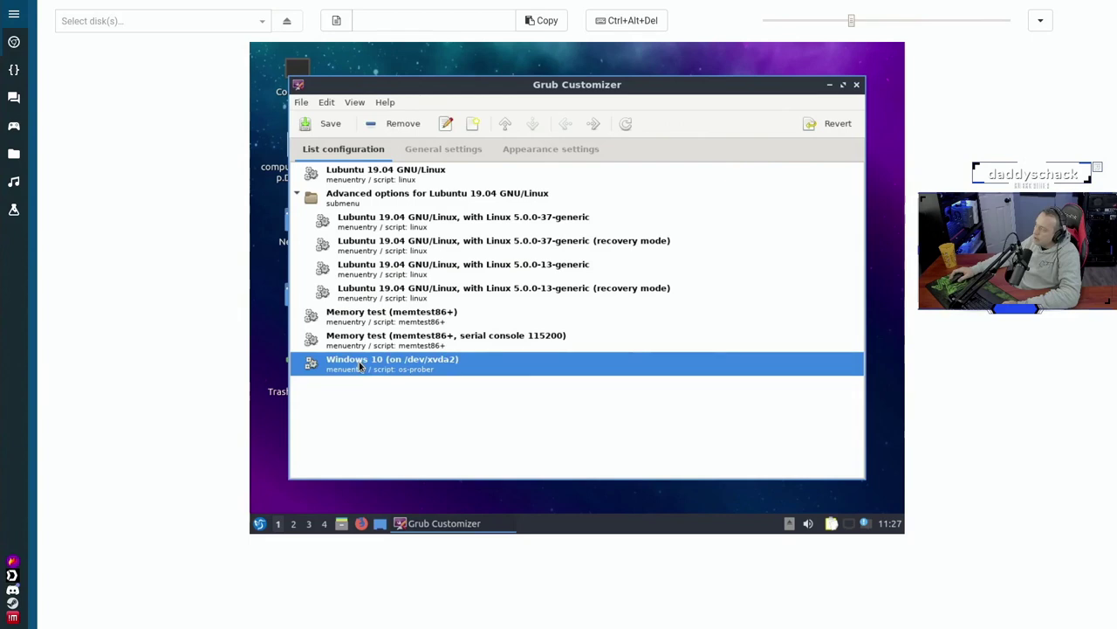
click(506, 125)
click(505, 125)
click(505, 125)
click(505, 125)
click(505, 125)
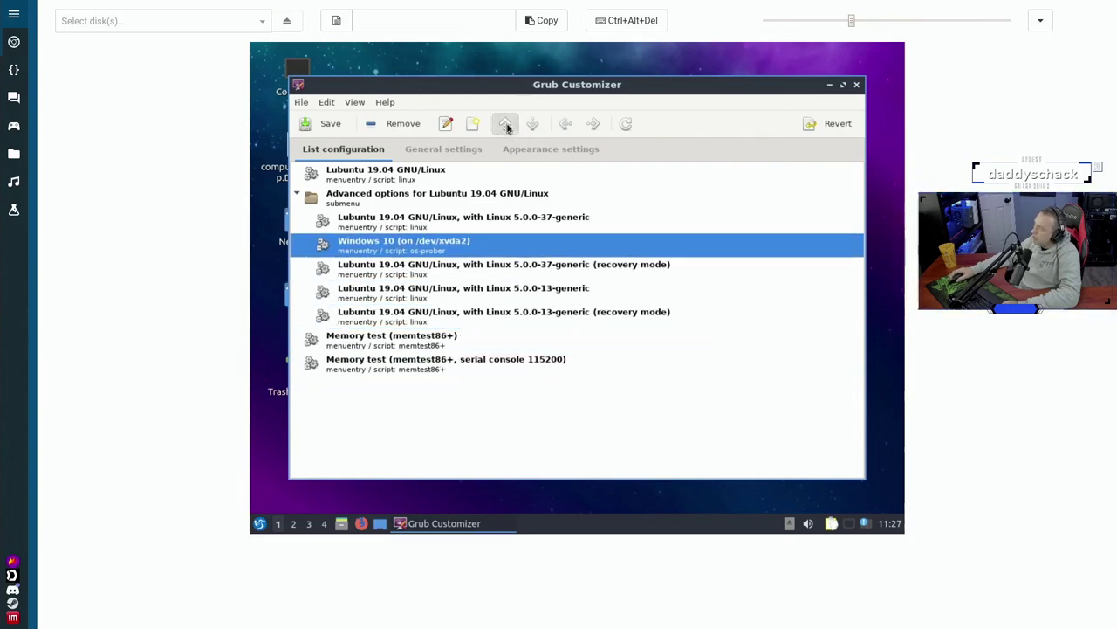
click(505, 125)
click(506, 125)
Clear the kernel parameters "quiet splash" in Grub Customizer's general settings
click(450, 149)
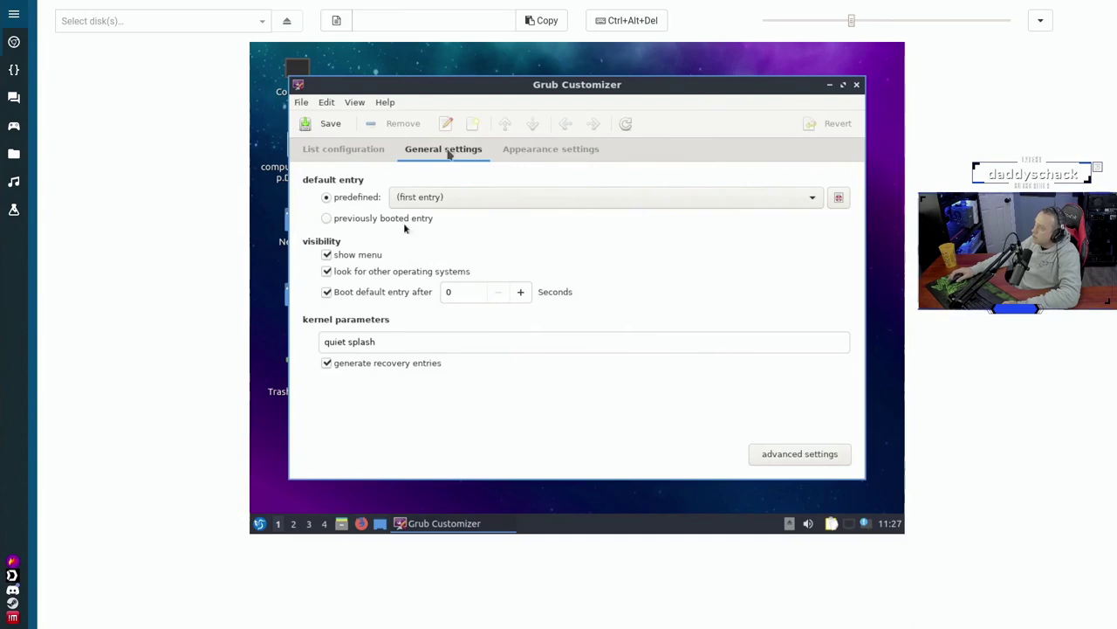
triple_click(378, 341)
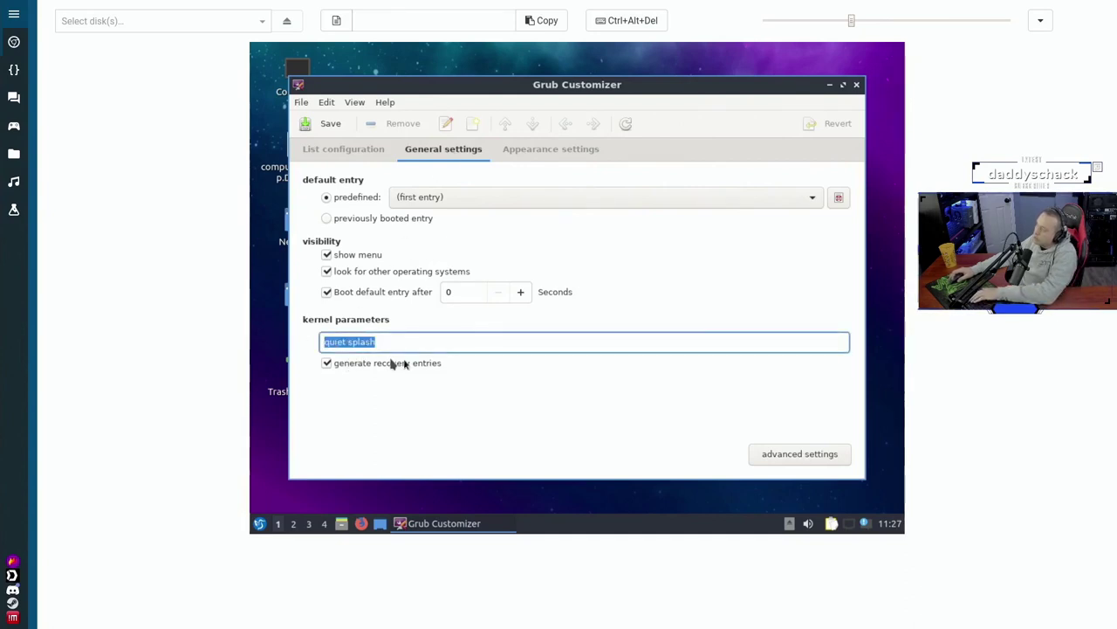
key(BackSpace)
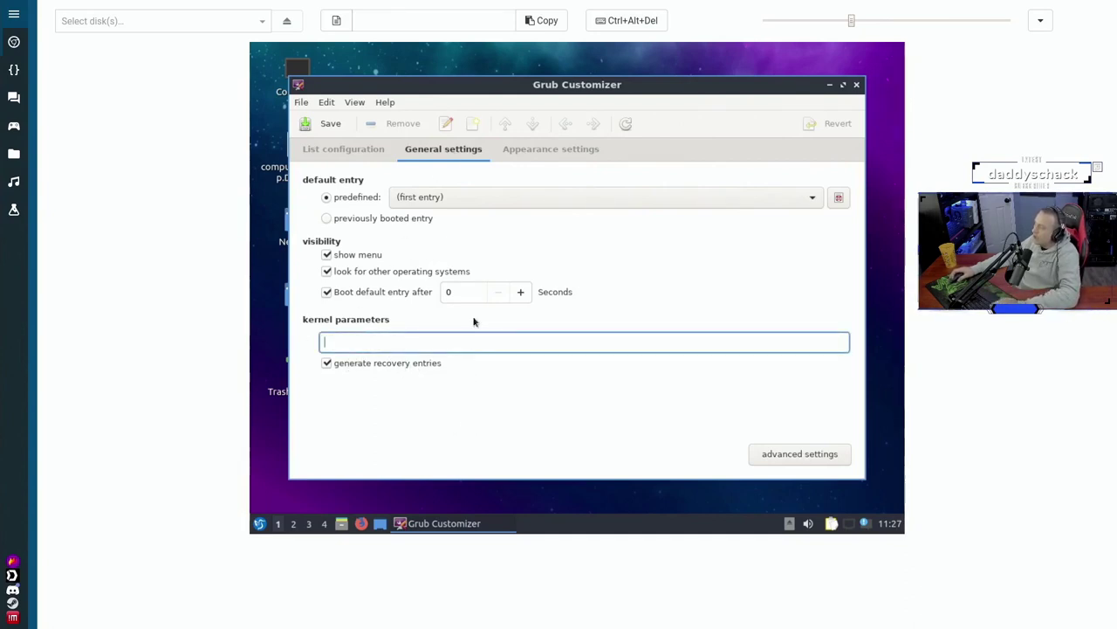
Set the default entry to boot after 10 seconds and return to the boot entry list
click(451, 292)
click(521, 291)
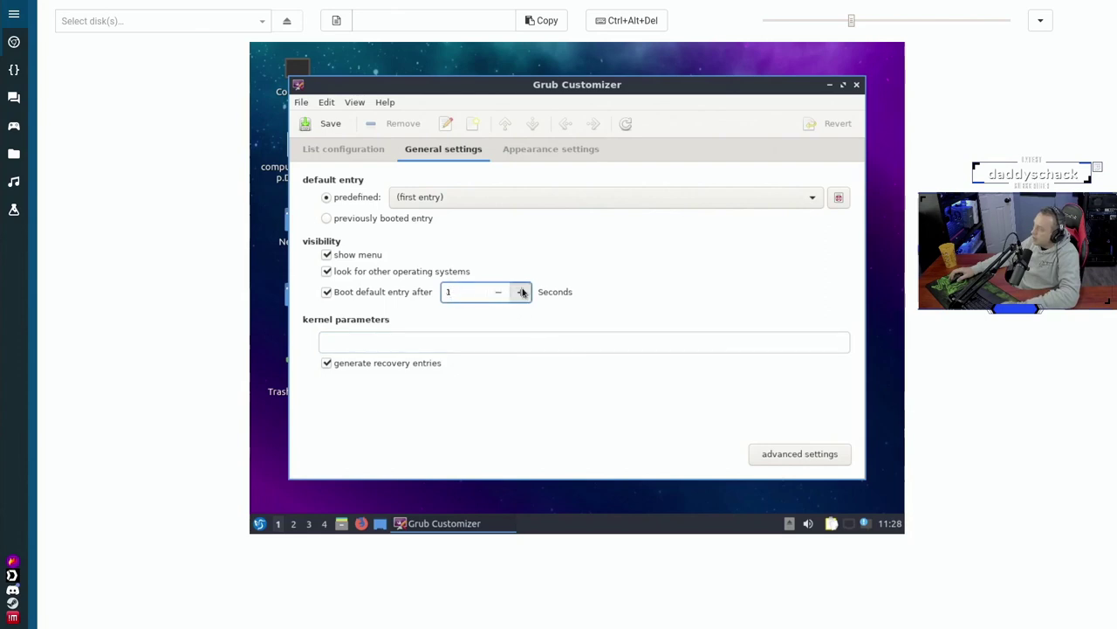
click(521, 292)
click(521, 292)
click(521, 292)
click(521, 291)
click(521, 292)
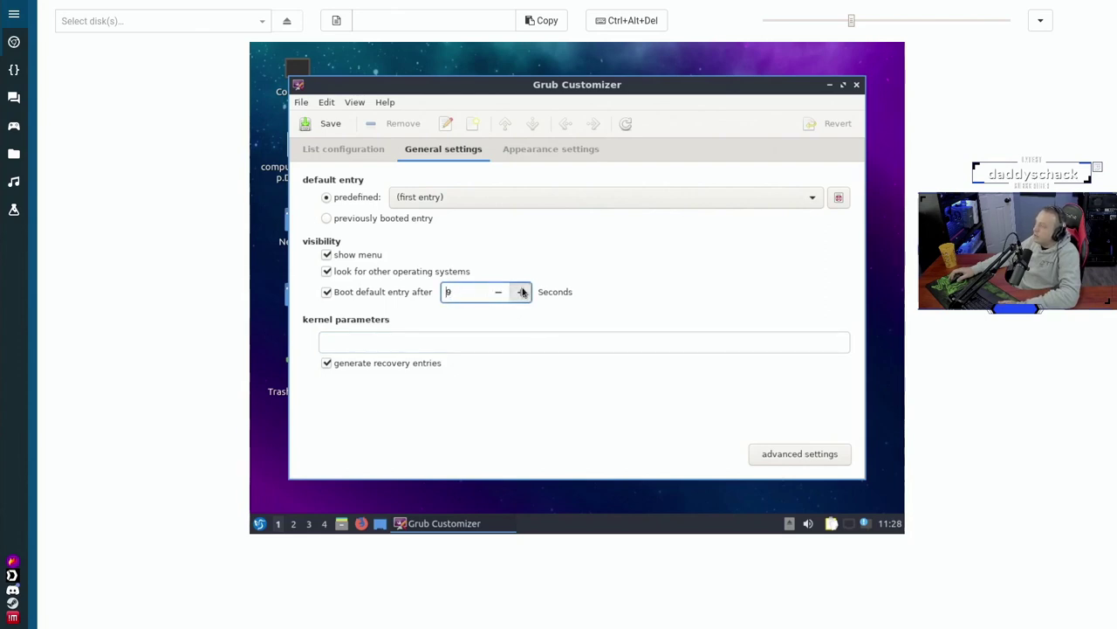
click(522, 292)
click(521, 292)
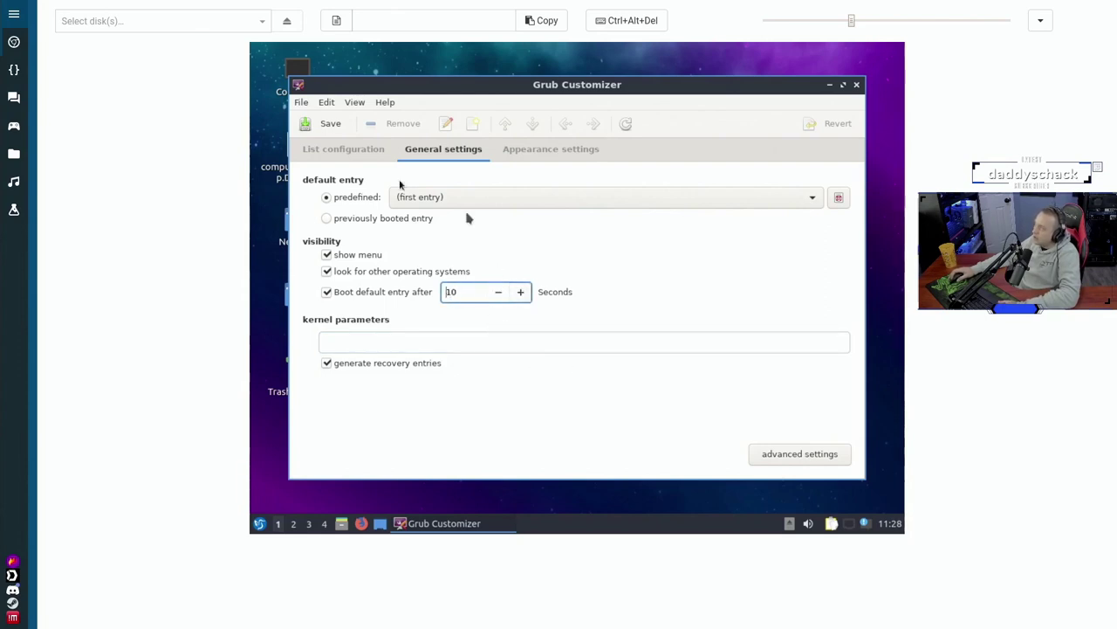
click(337, 152)
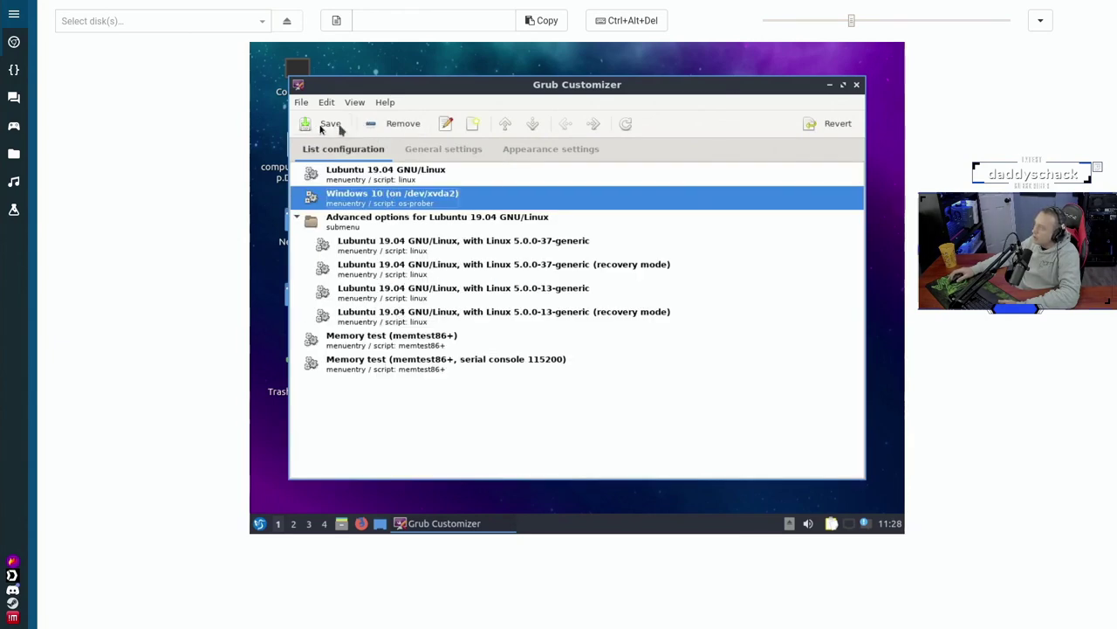
Save the boot configuration, check the general settings, and close Grub Customizer
click(332, 124)
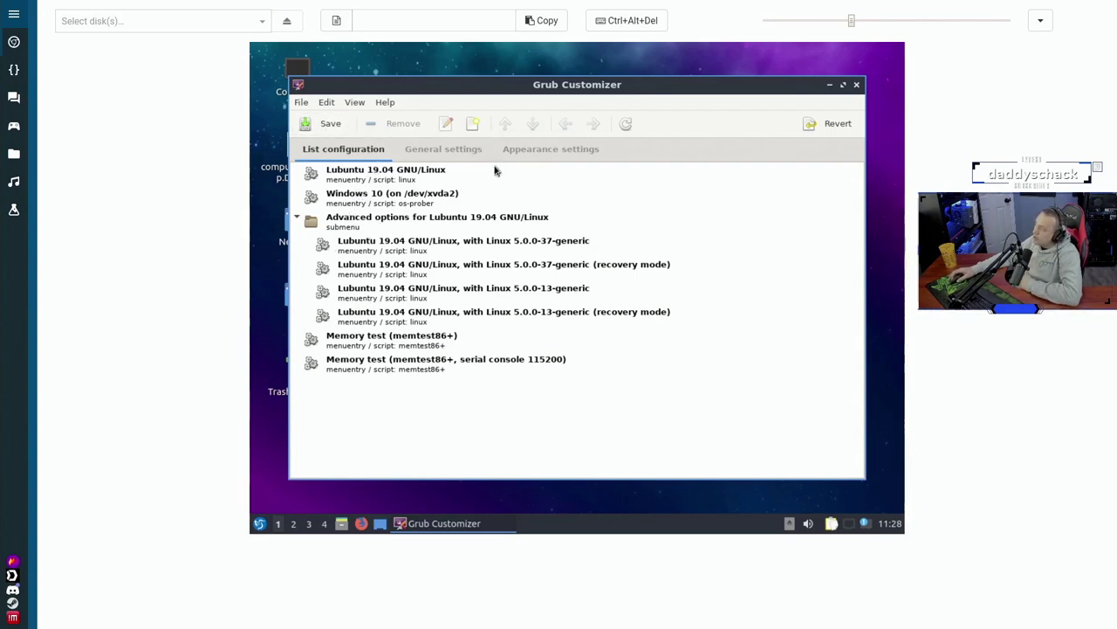
click(443, 150)
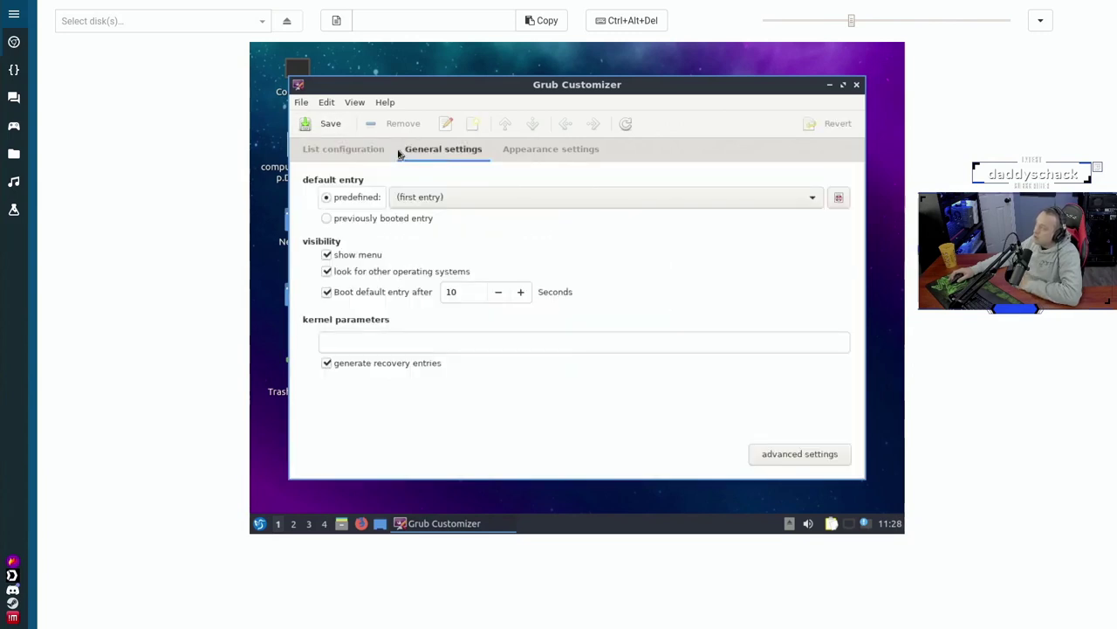
click(858, 86)
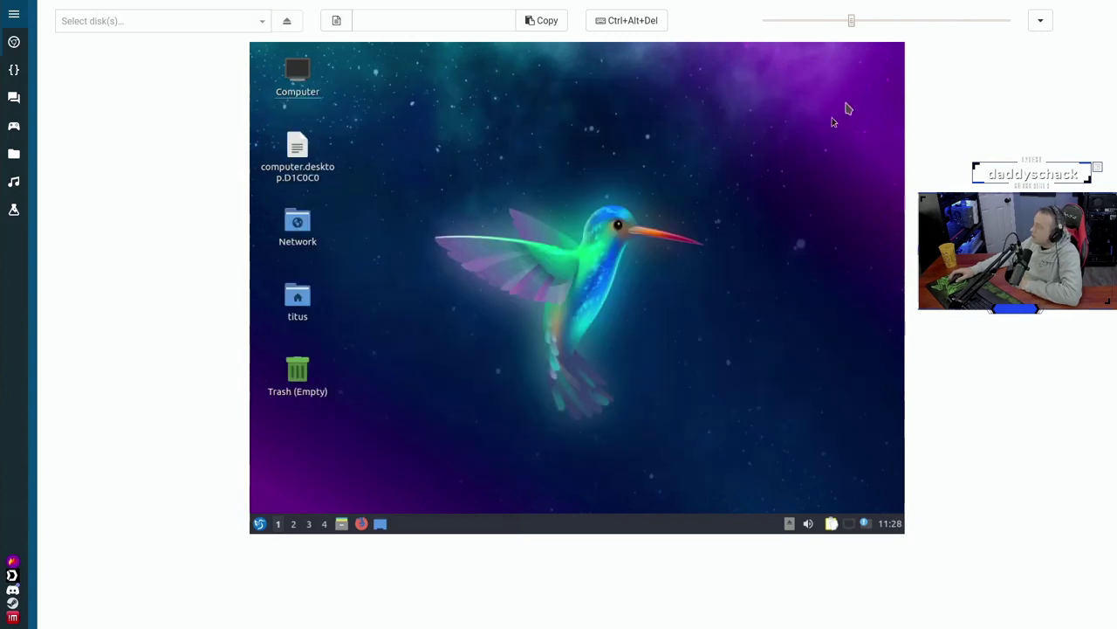
Restart the Lubuntu virtual machine and confirm the reboot
click(260, 523)
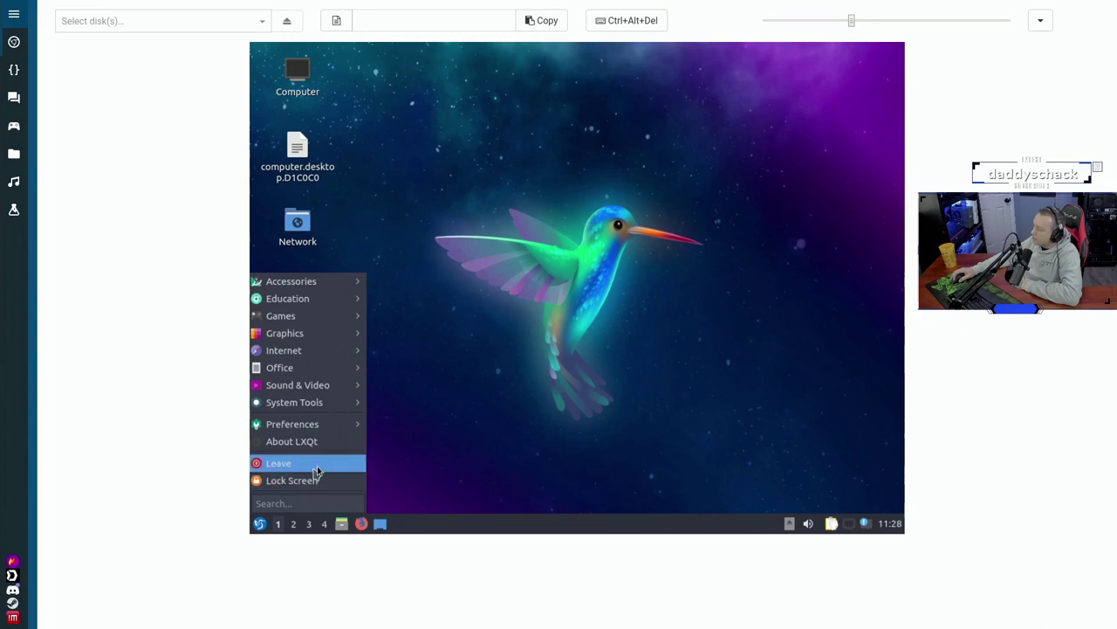
mouse_move(332, 463)
click(392, 472)
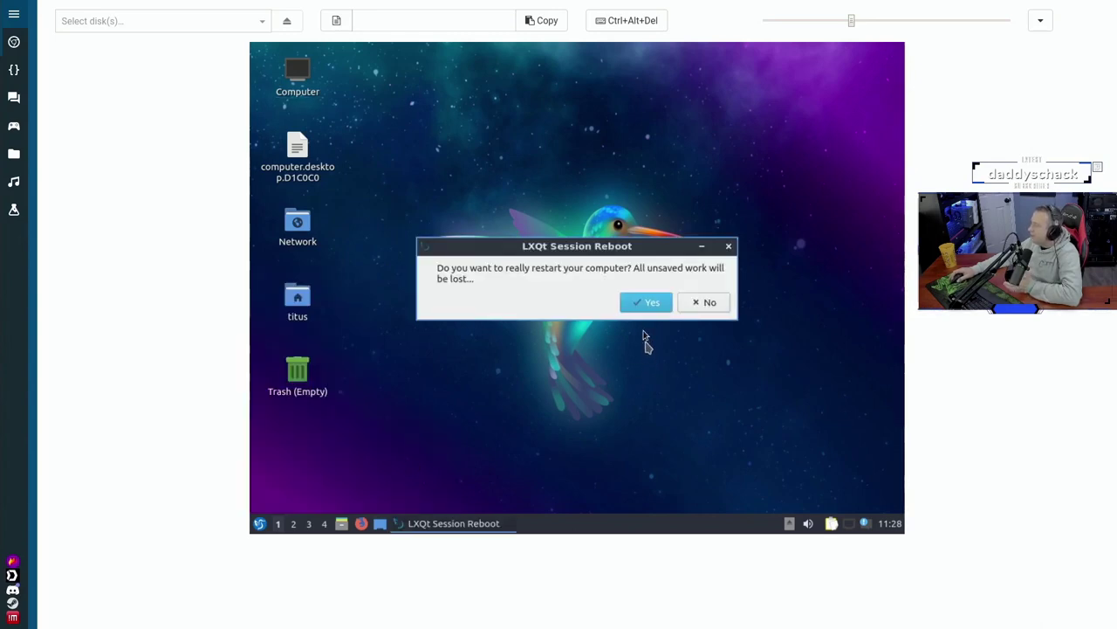
click(646, 302)
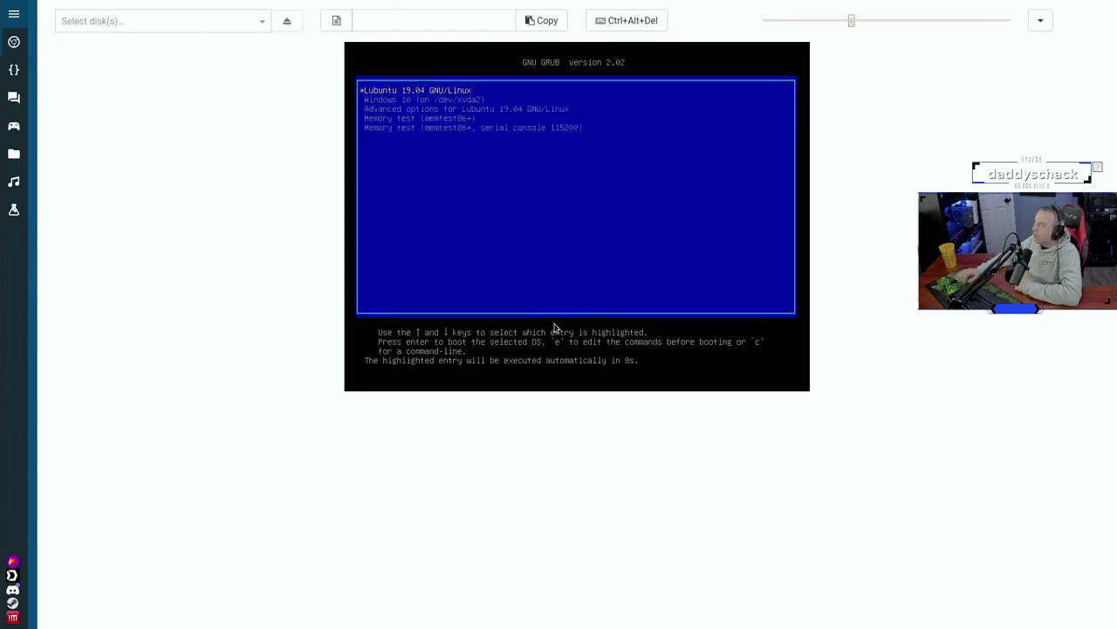
Boot the Windows 10 (on /dev/xvda2) entry from the GRUB menu
key(Down)
key(Up)
key(Down)
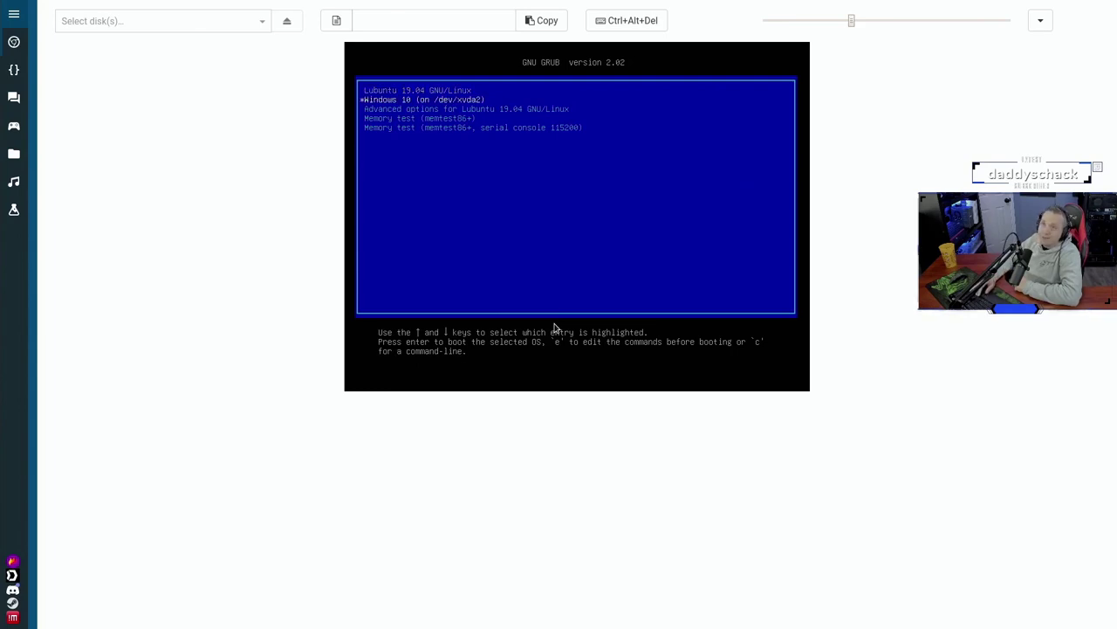
key(Up)
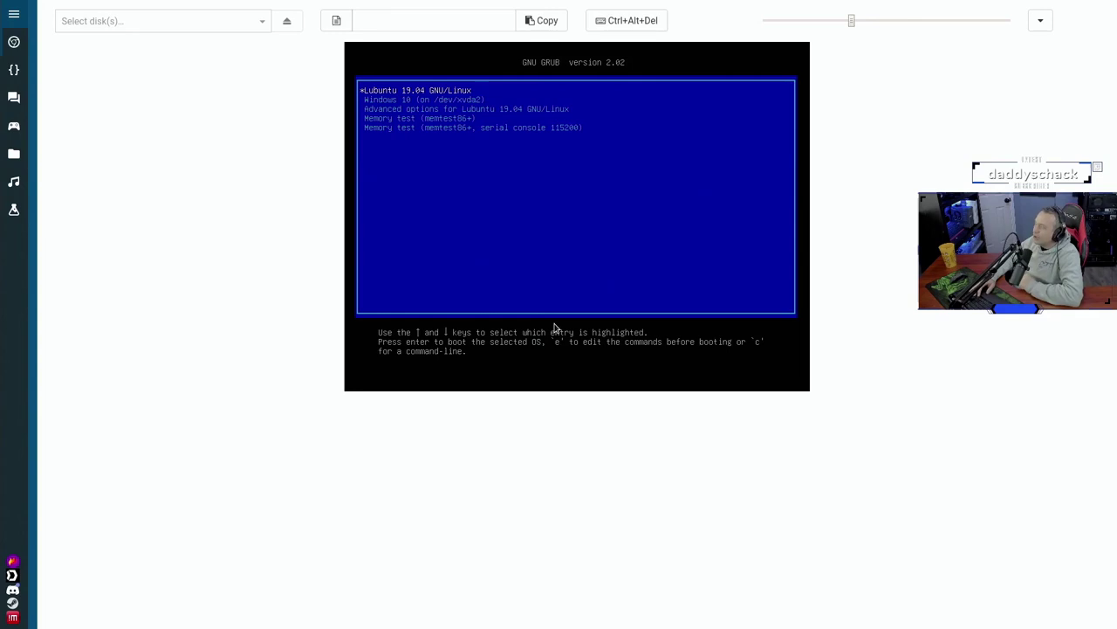
key(Down)
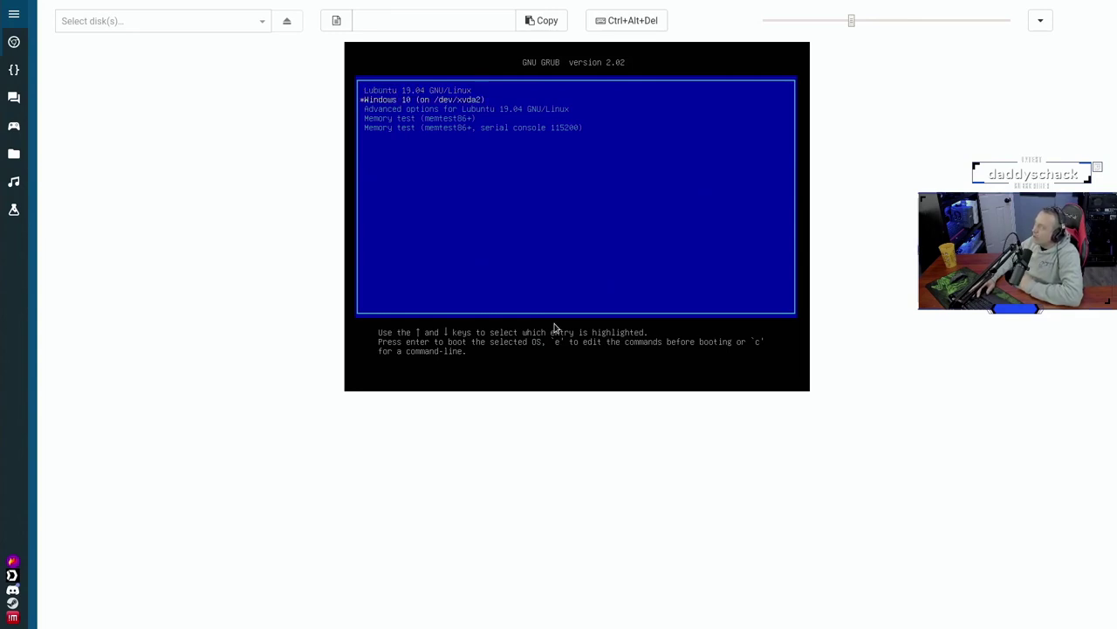
key(Down)
key(Up)
key(Up)
key(Down)
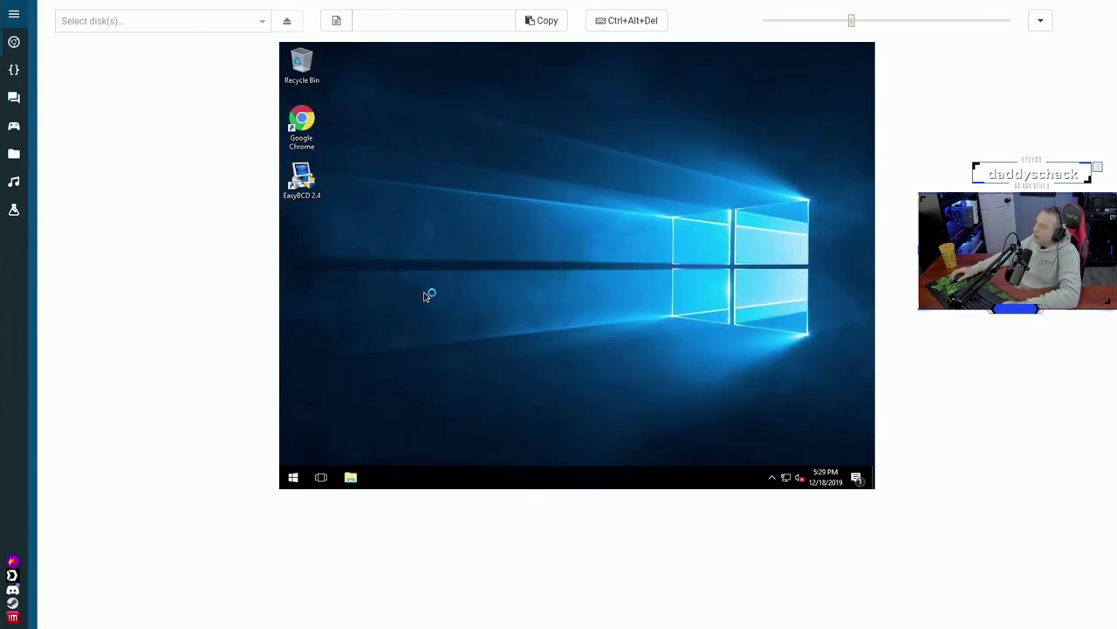
Inspect the partition layout of Disk 0 in Windows Disk Management, then close it
right_click(294, 480)
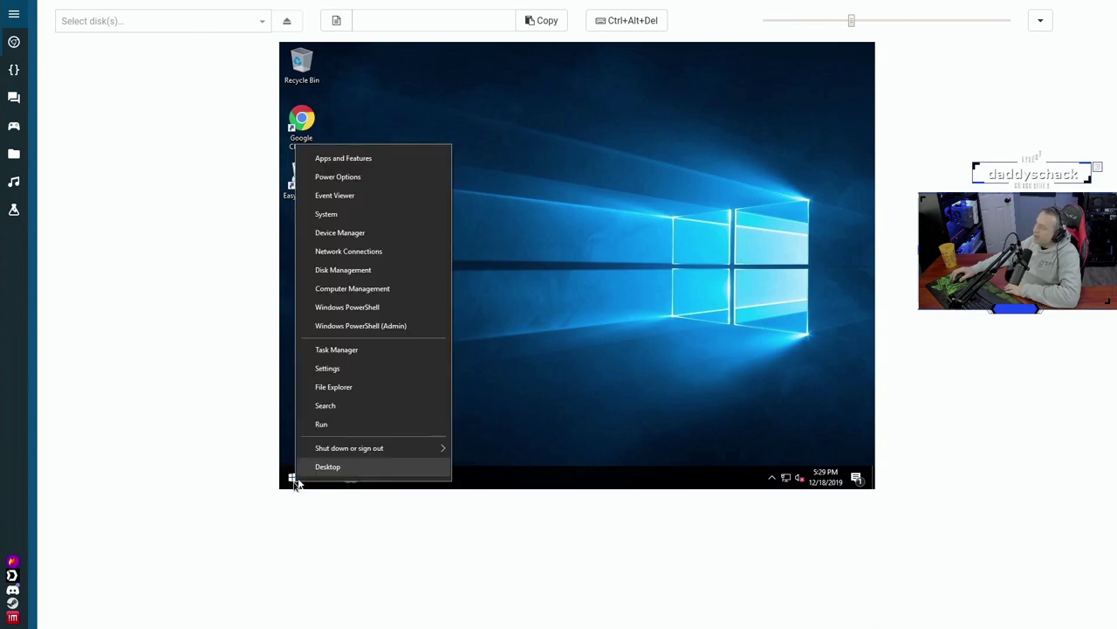
click(370, 269)
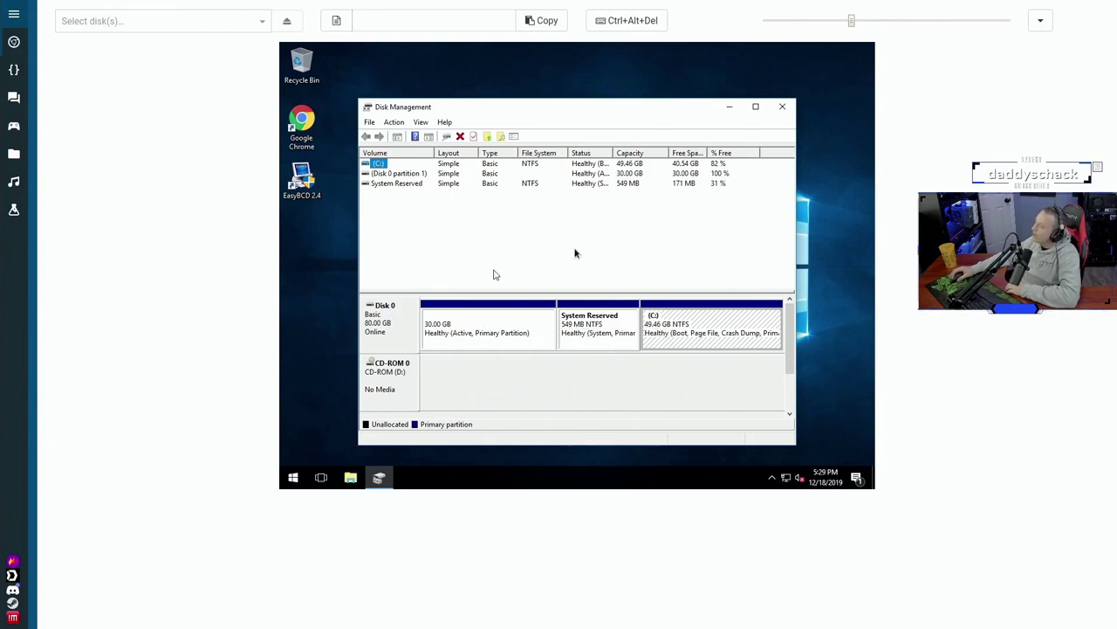
click(785, 107)
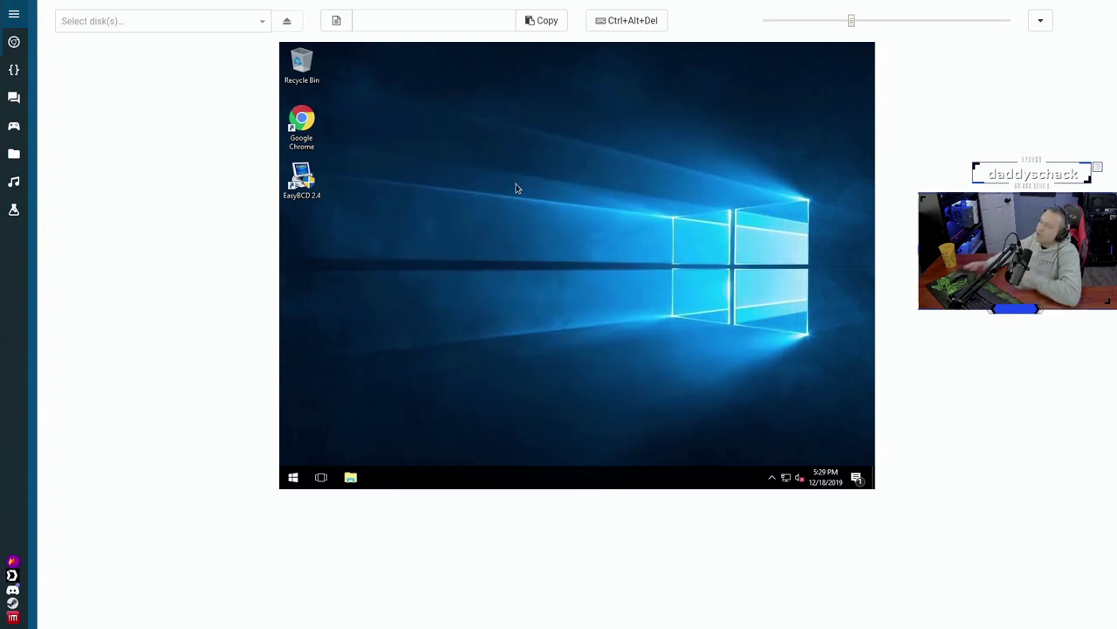